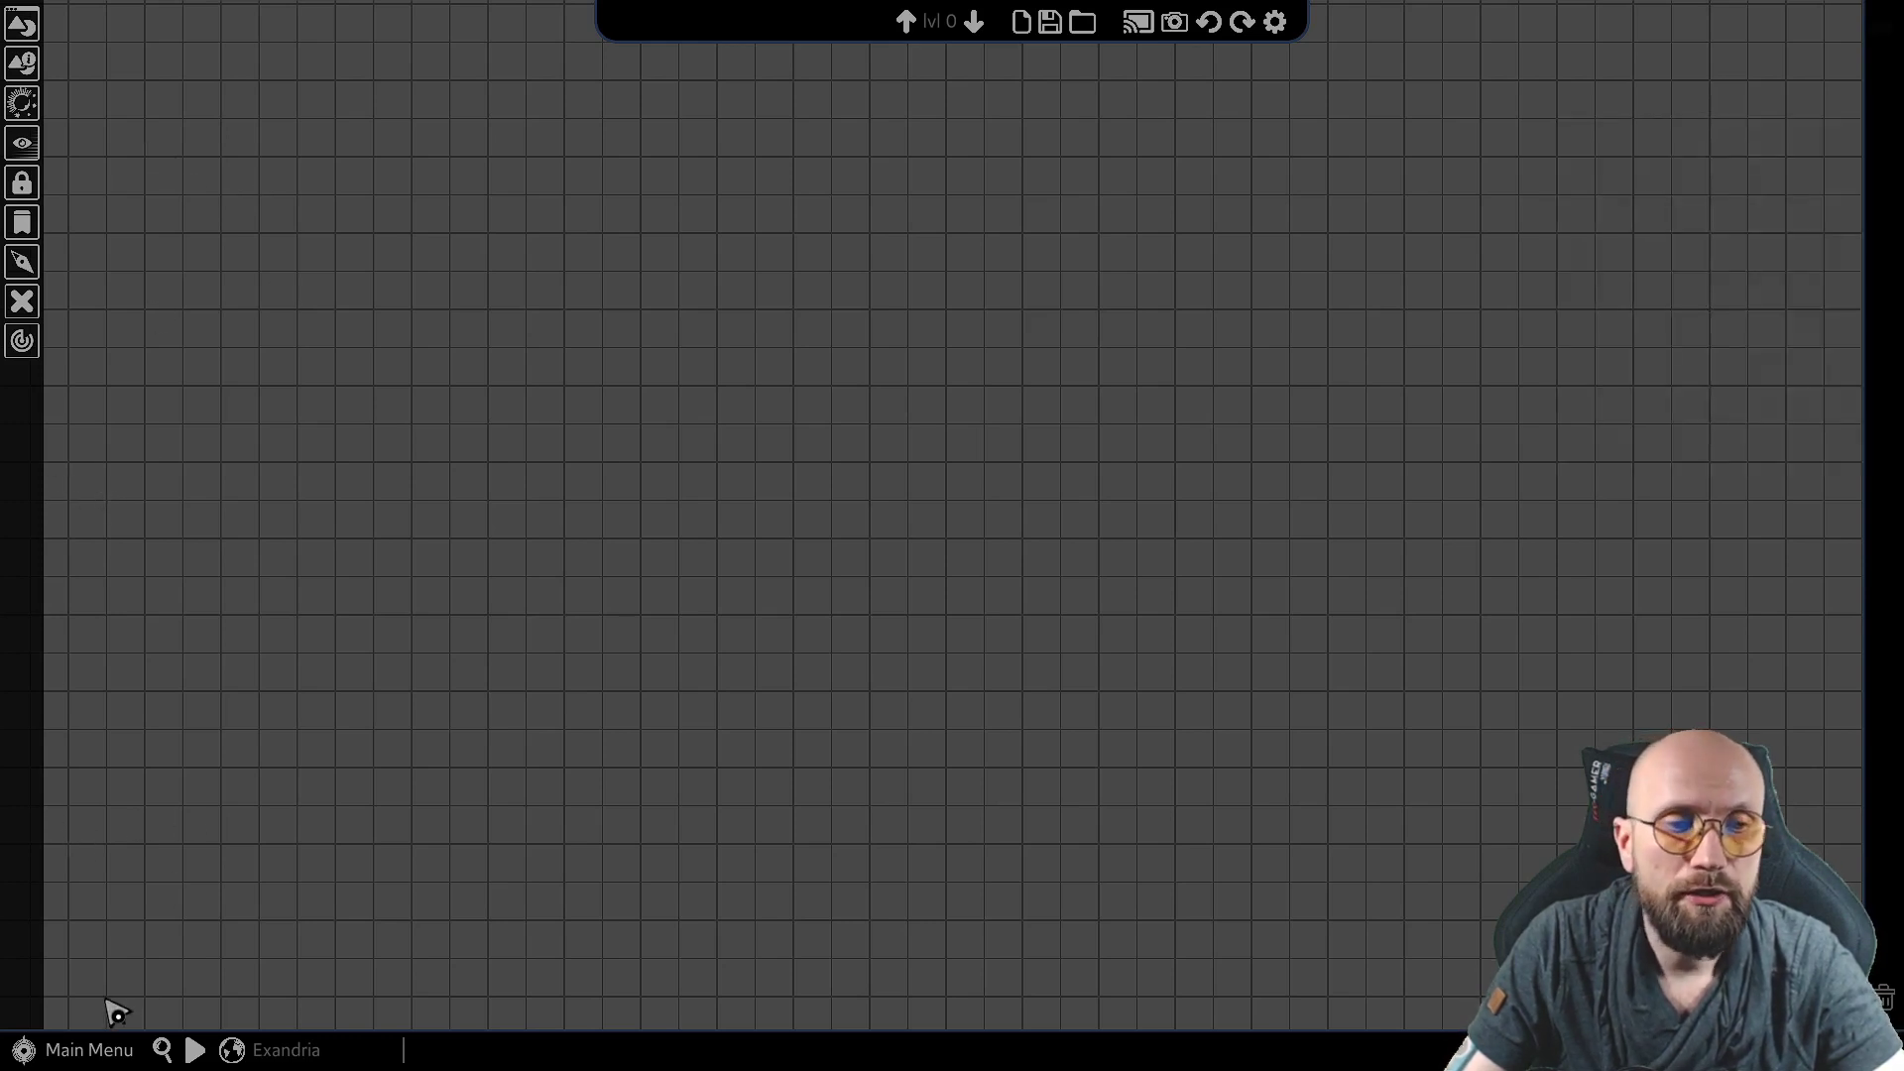
# Open the content panel, move it into place, and browse the Official Creators folder.
pyautogui.click(22, 22)
pyautogui.moveTo(165, 24); pyautogui.dragTo(130, 74)
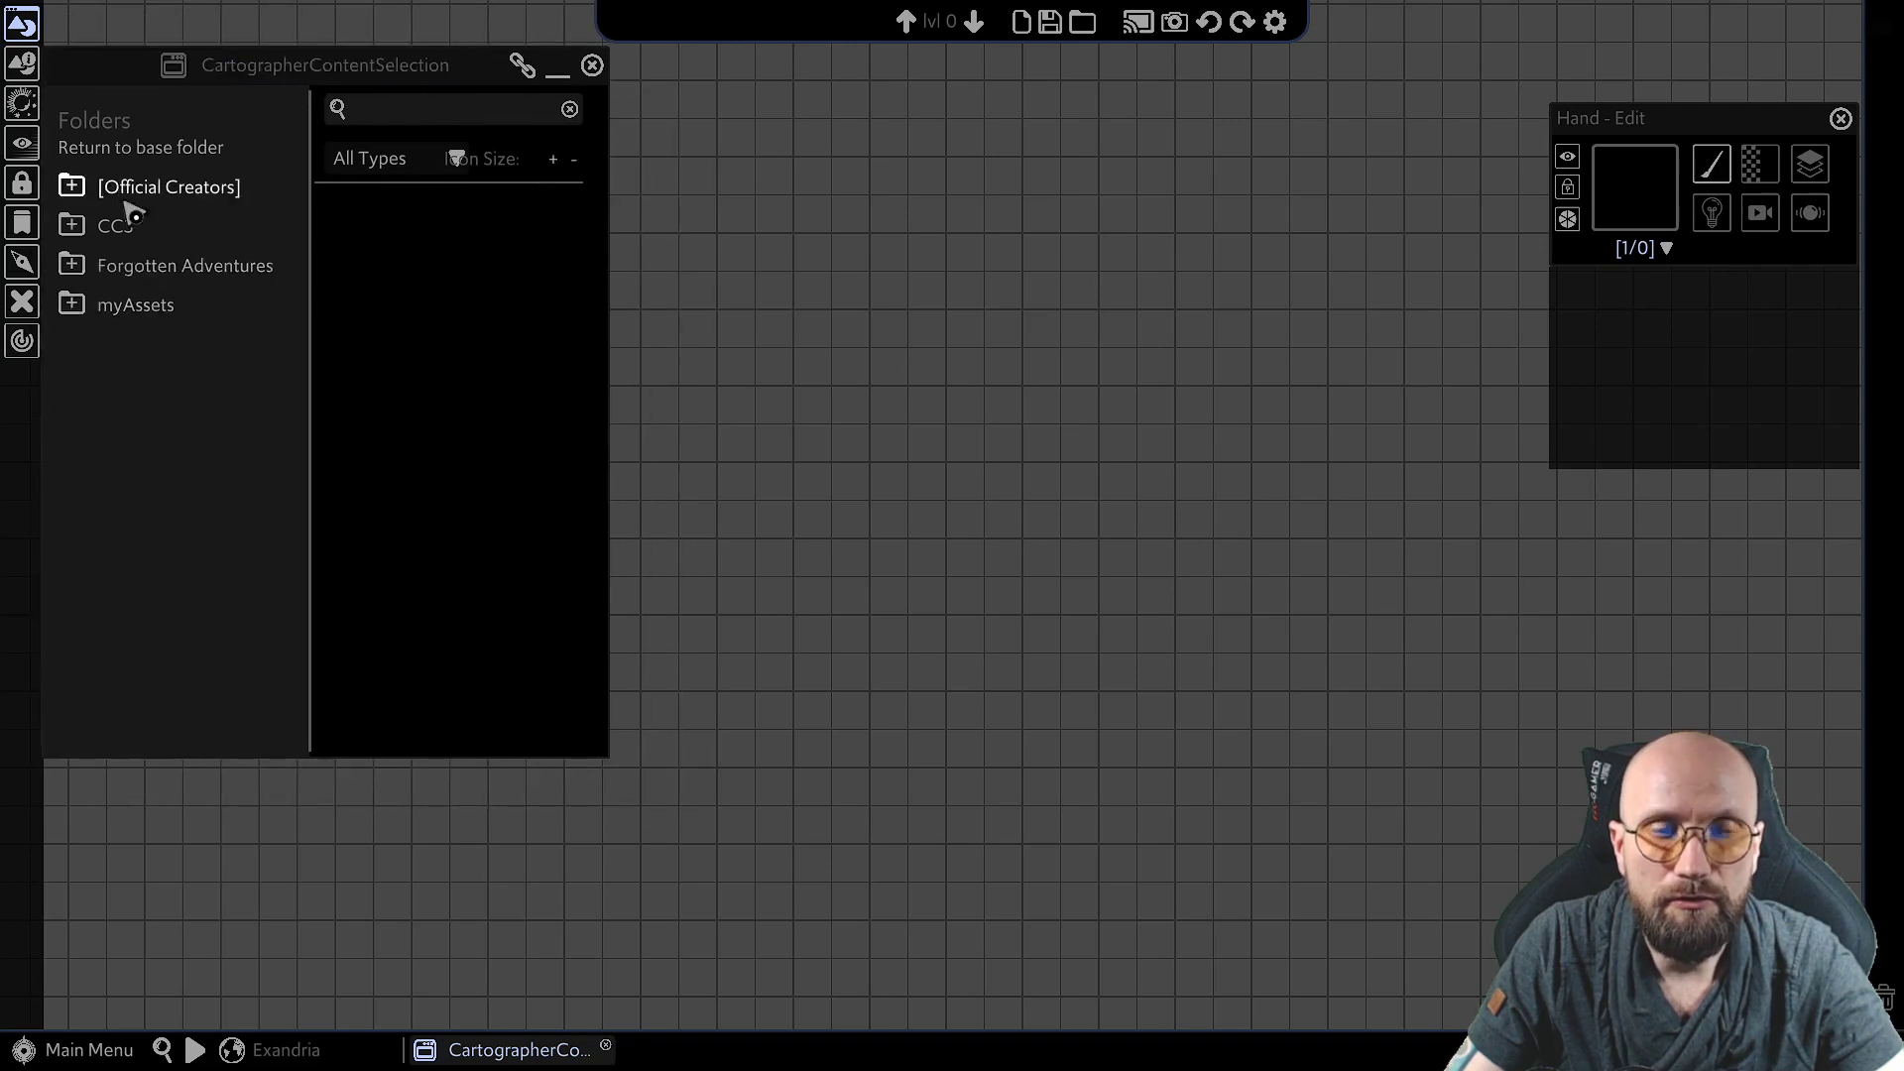
pyautogui.click(164, 191)
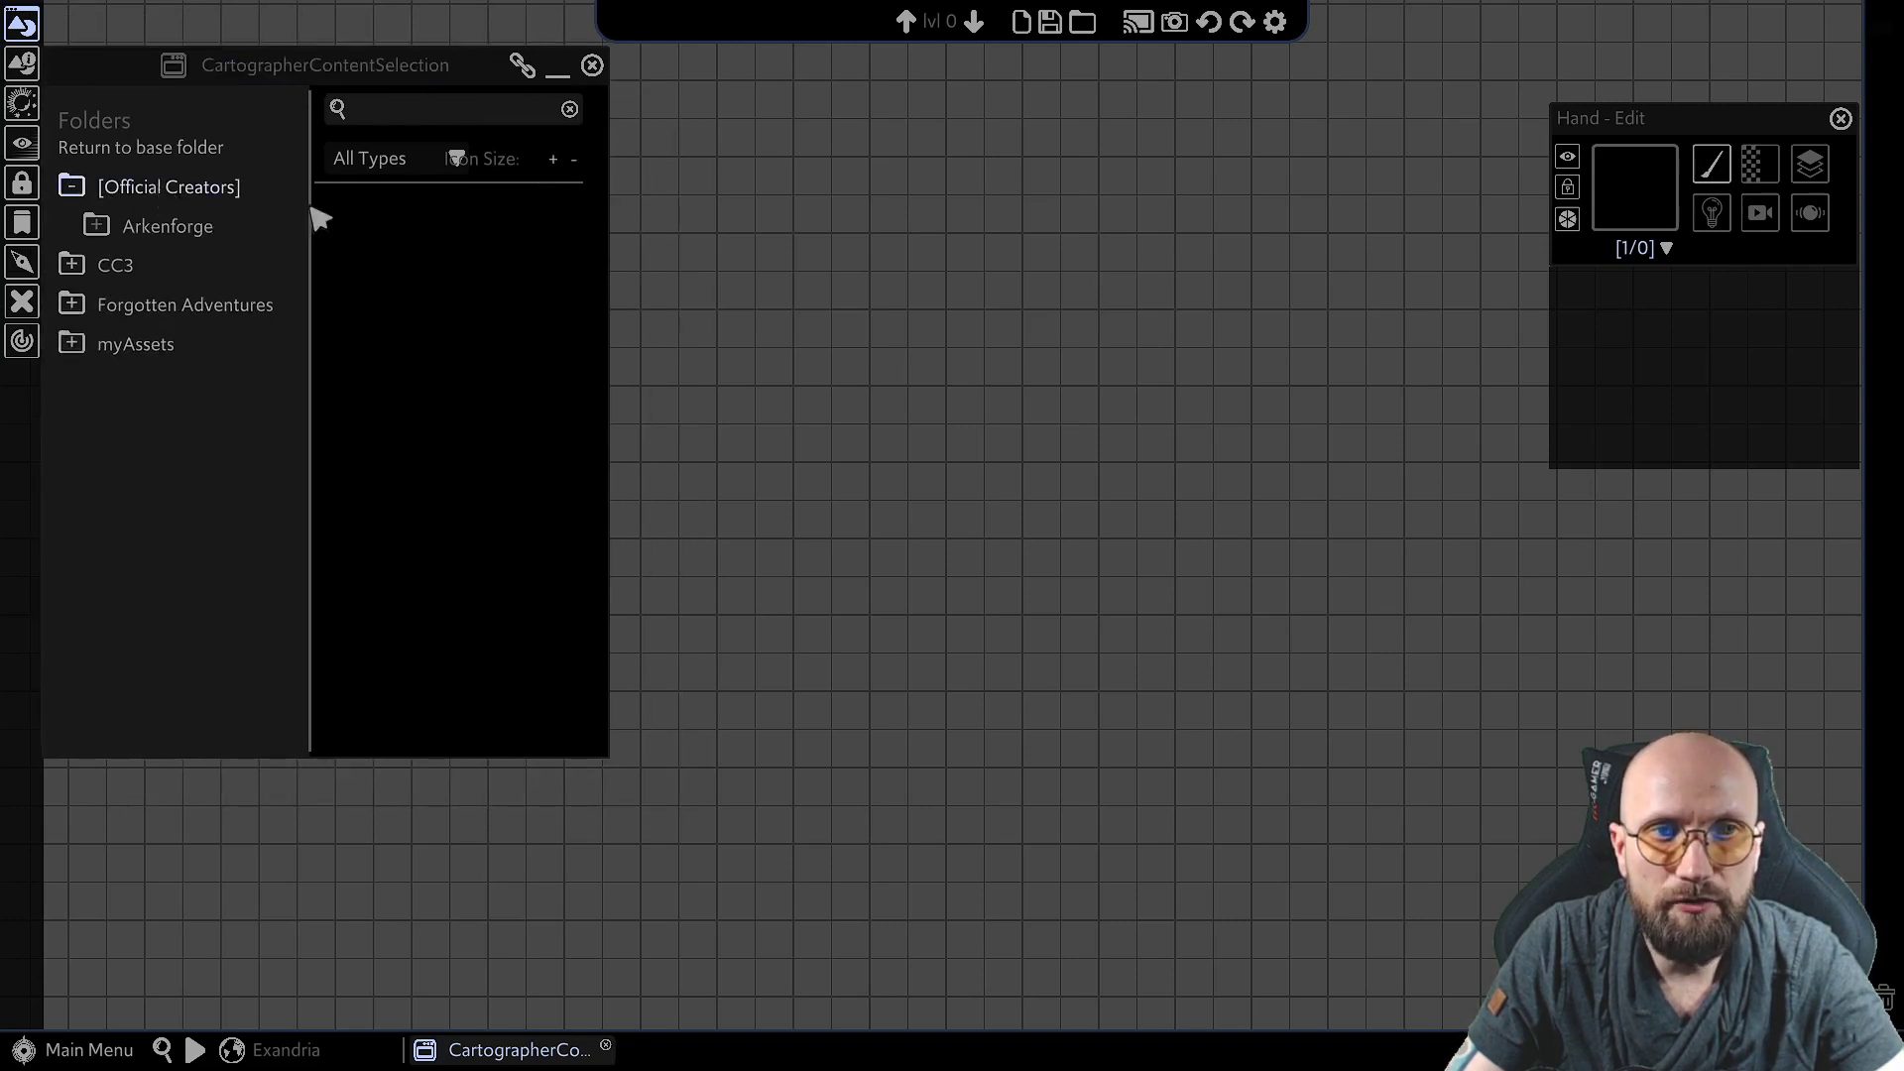
pyautogui.click(177, 232)
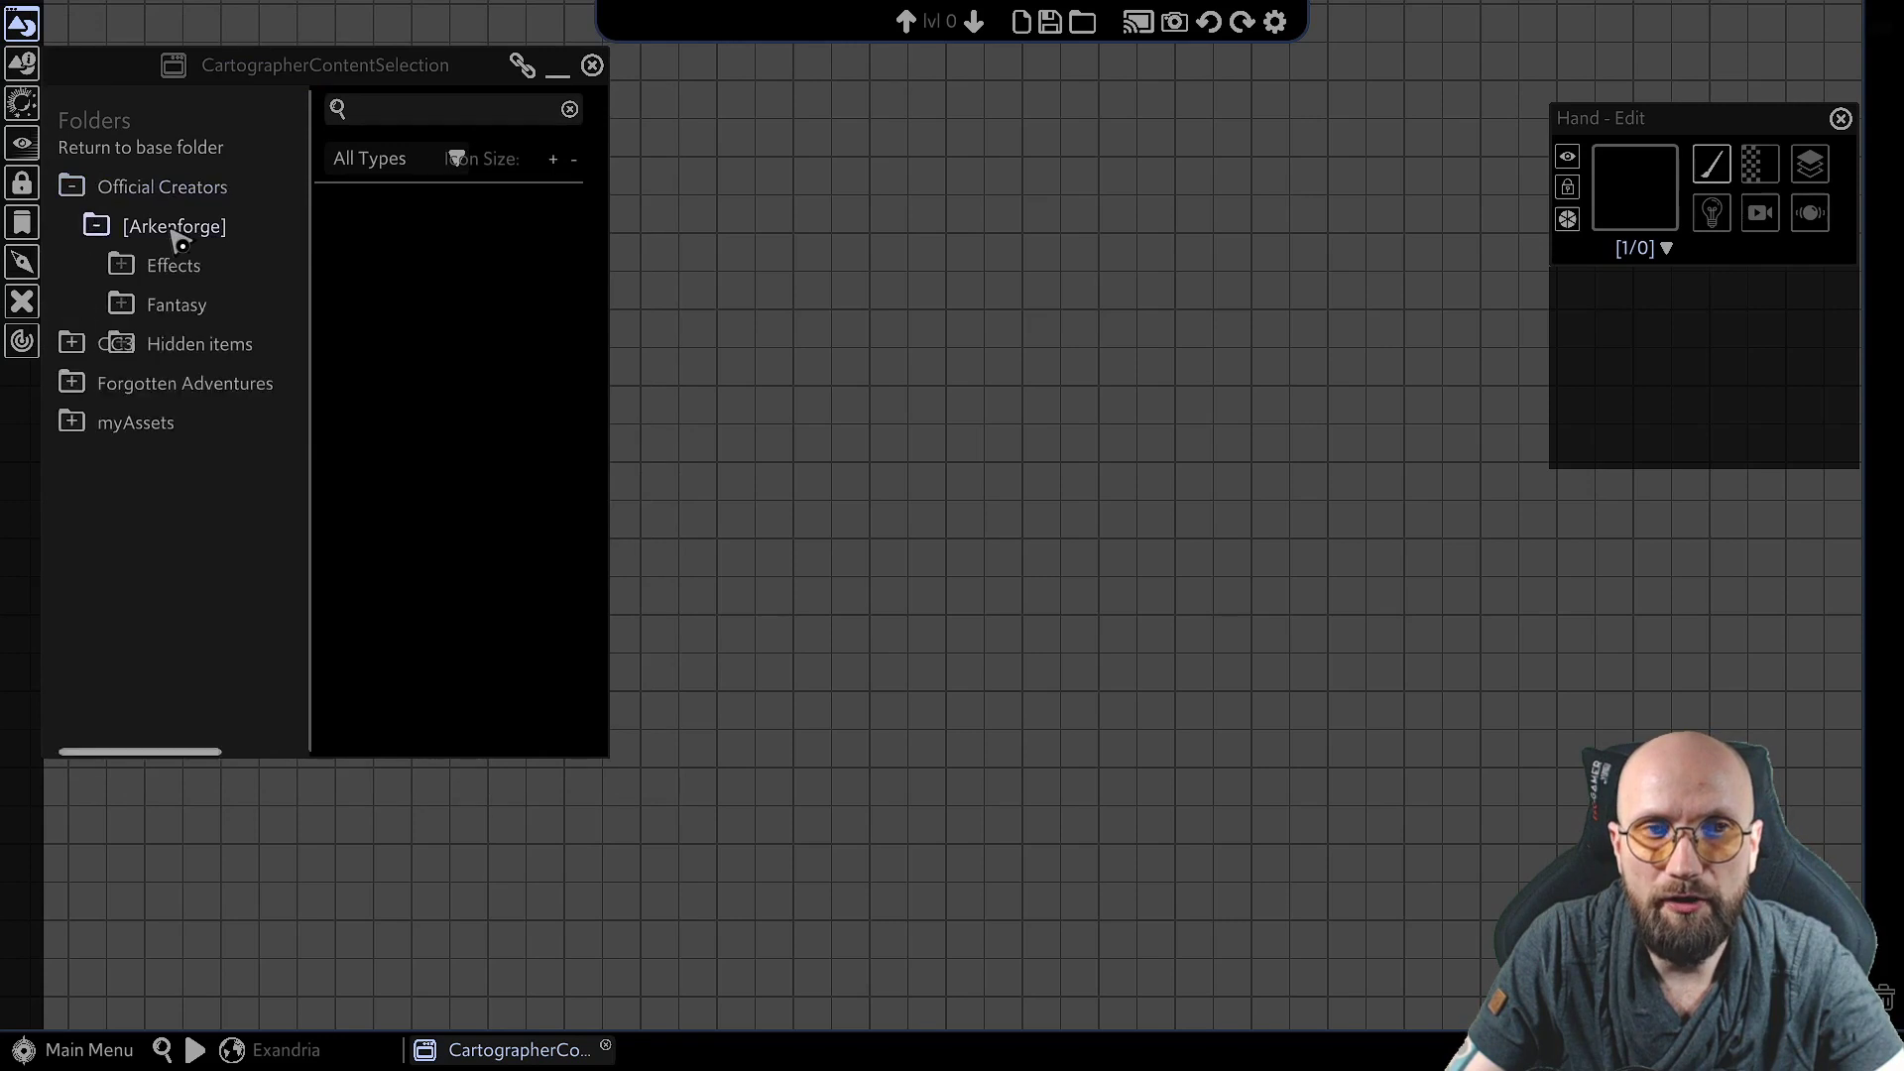
pyautogui.click(94, 188)
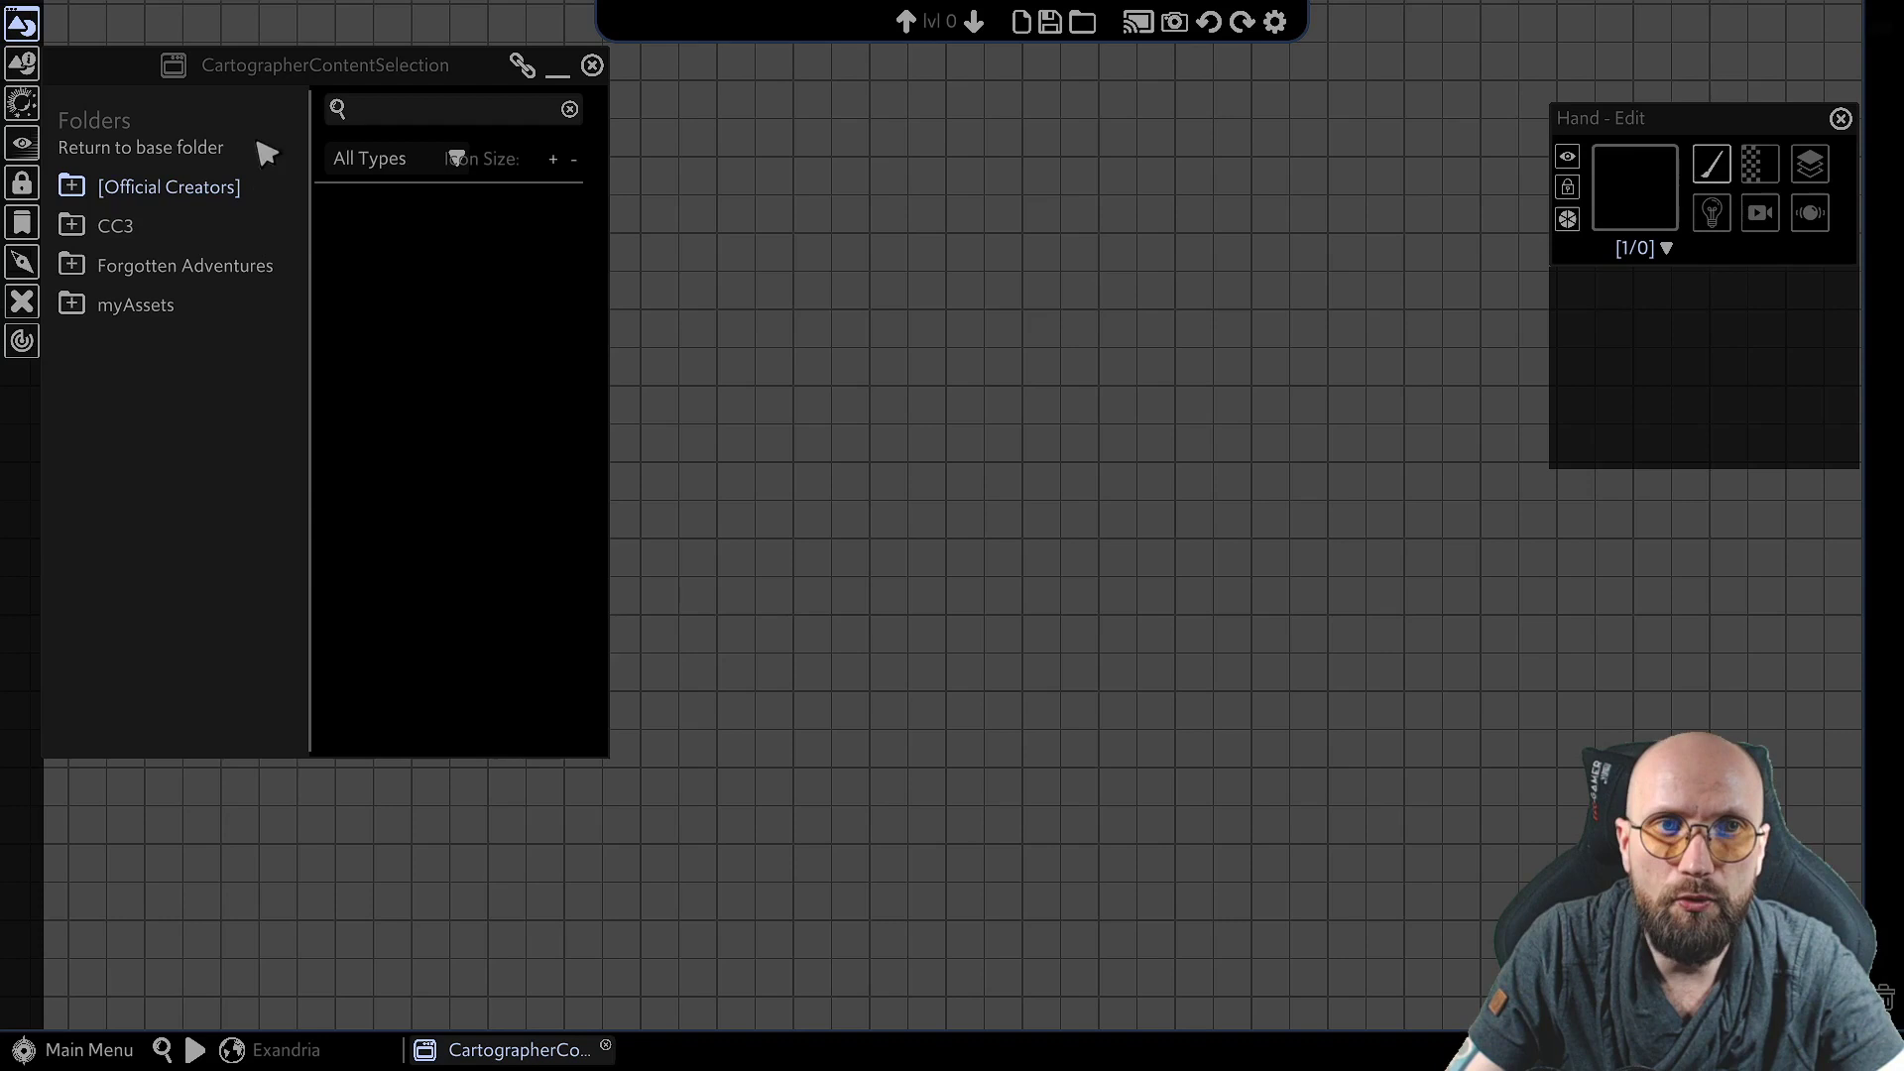
# Reposition the content panel and drag its corner to make it wider.
pyautogui.moveTo(297, 66)
pyautogui.mouseDown()
pyautogui.moveTo(402, 86)
pyautogui.moveTo(311, 17)
pyautogui.moveTo(312, 44)
pyautogui.mouseUp()
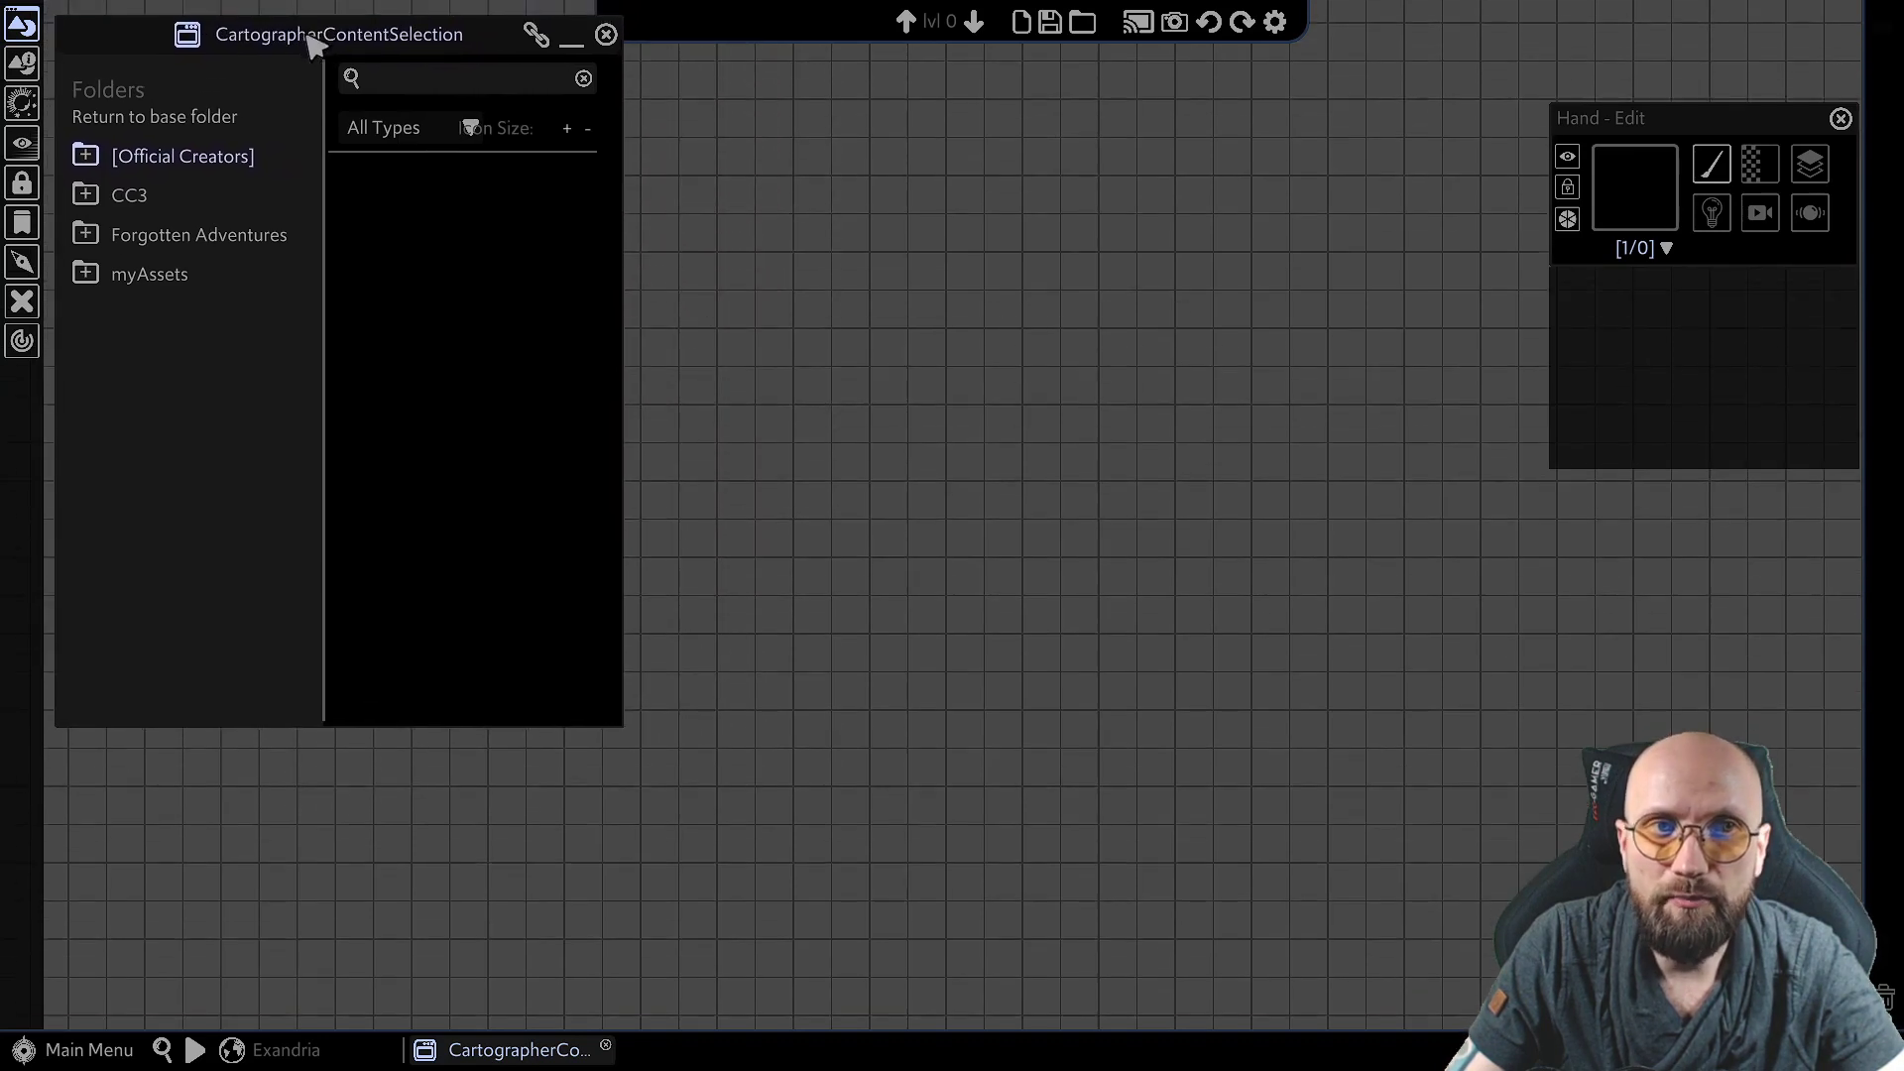
pyautogui.moveTo(897, 557); pyautogui.dragTo(872, 431)
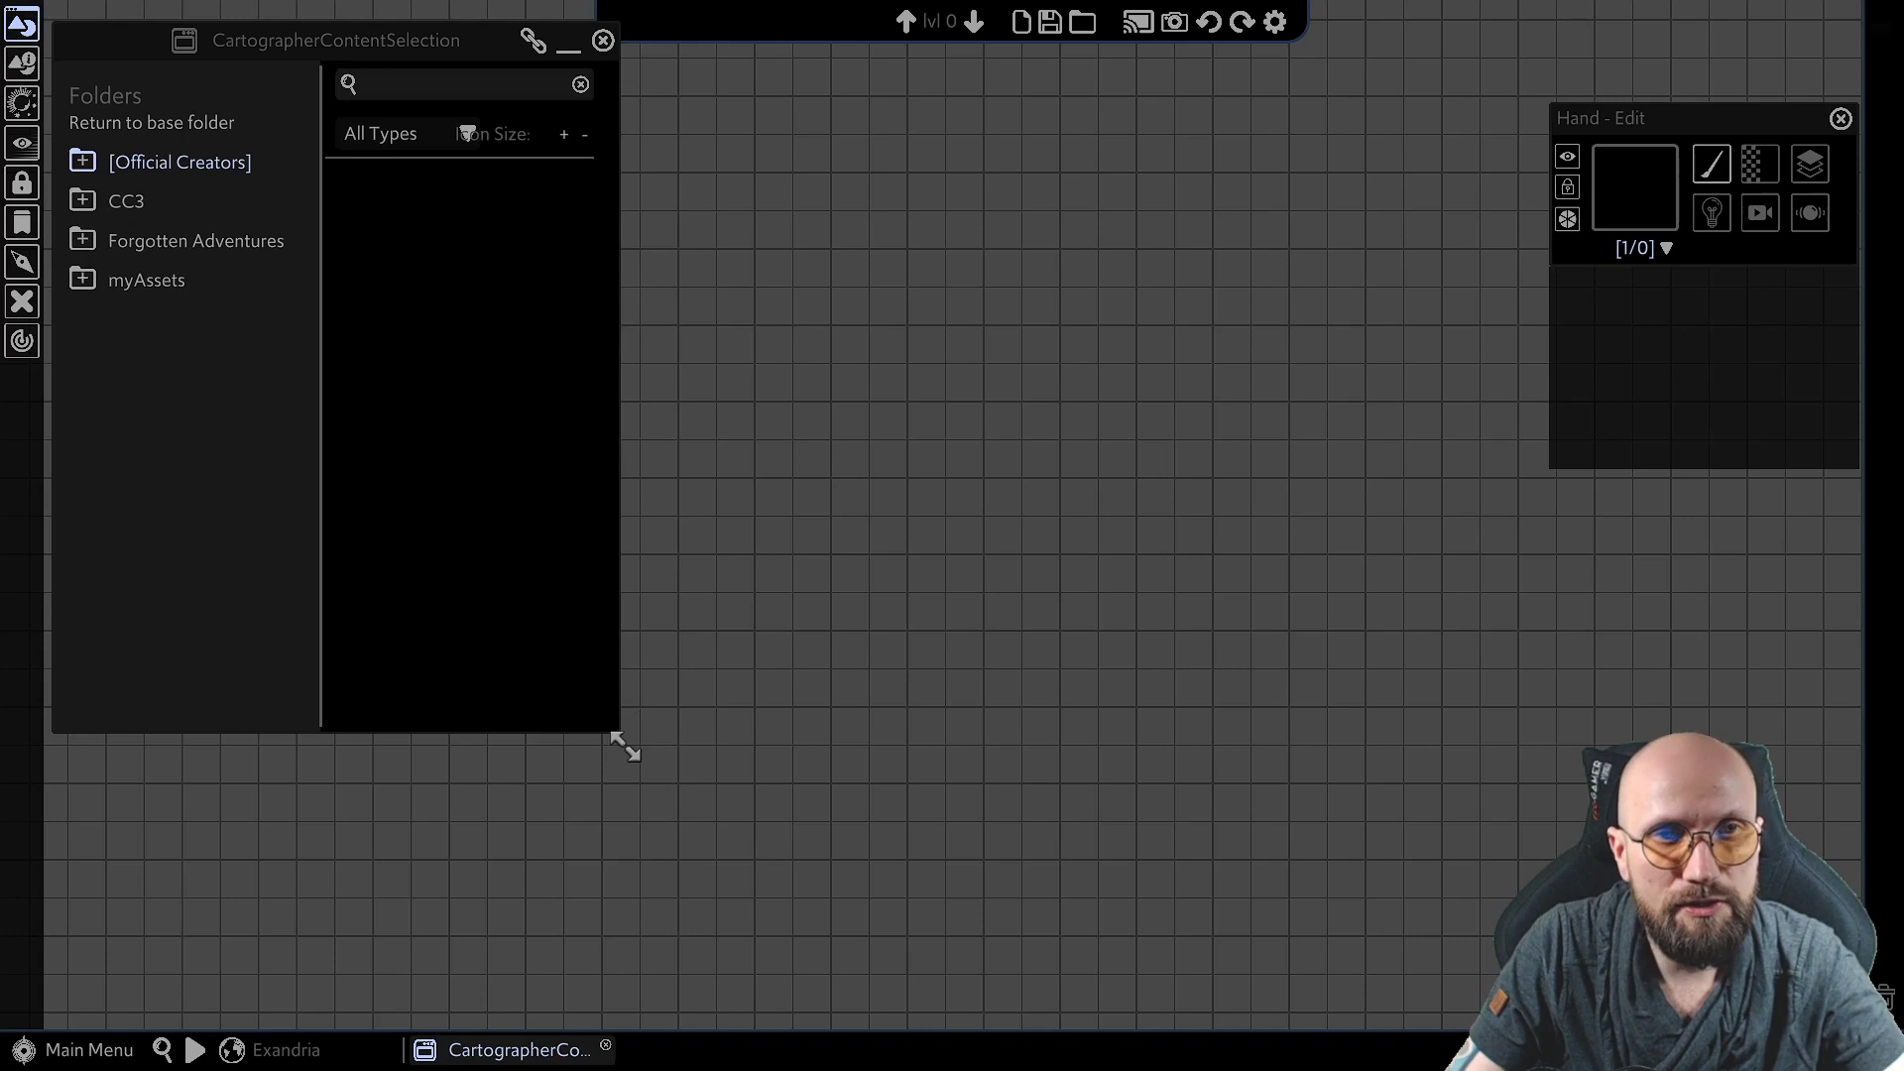
pyautogui.moveTo(625, 745); pyautogui.dragTo(819, 700)
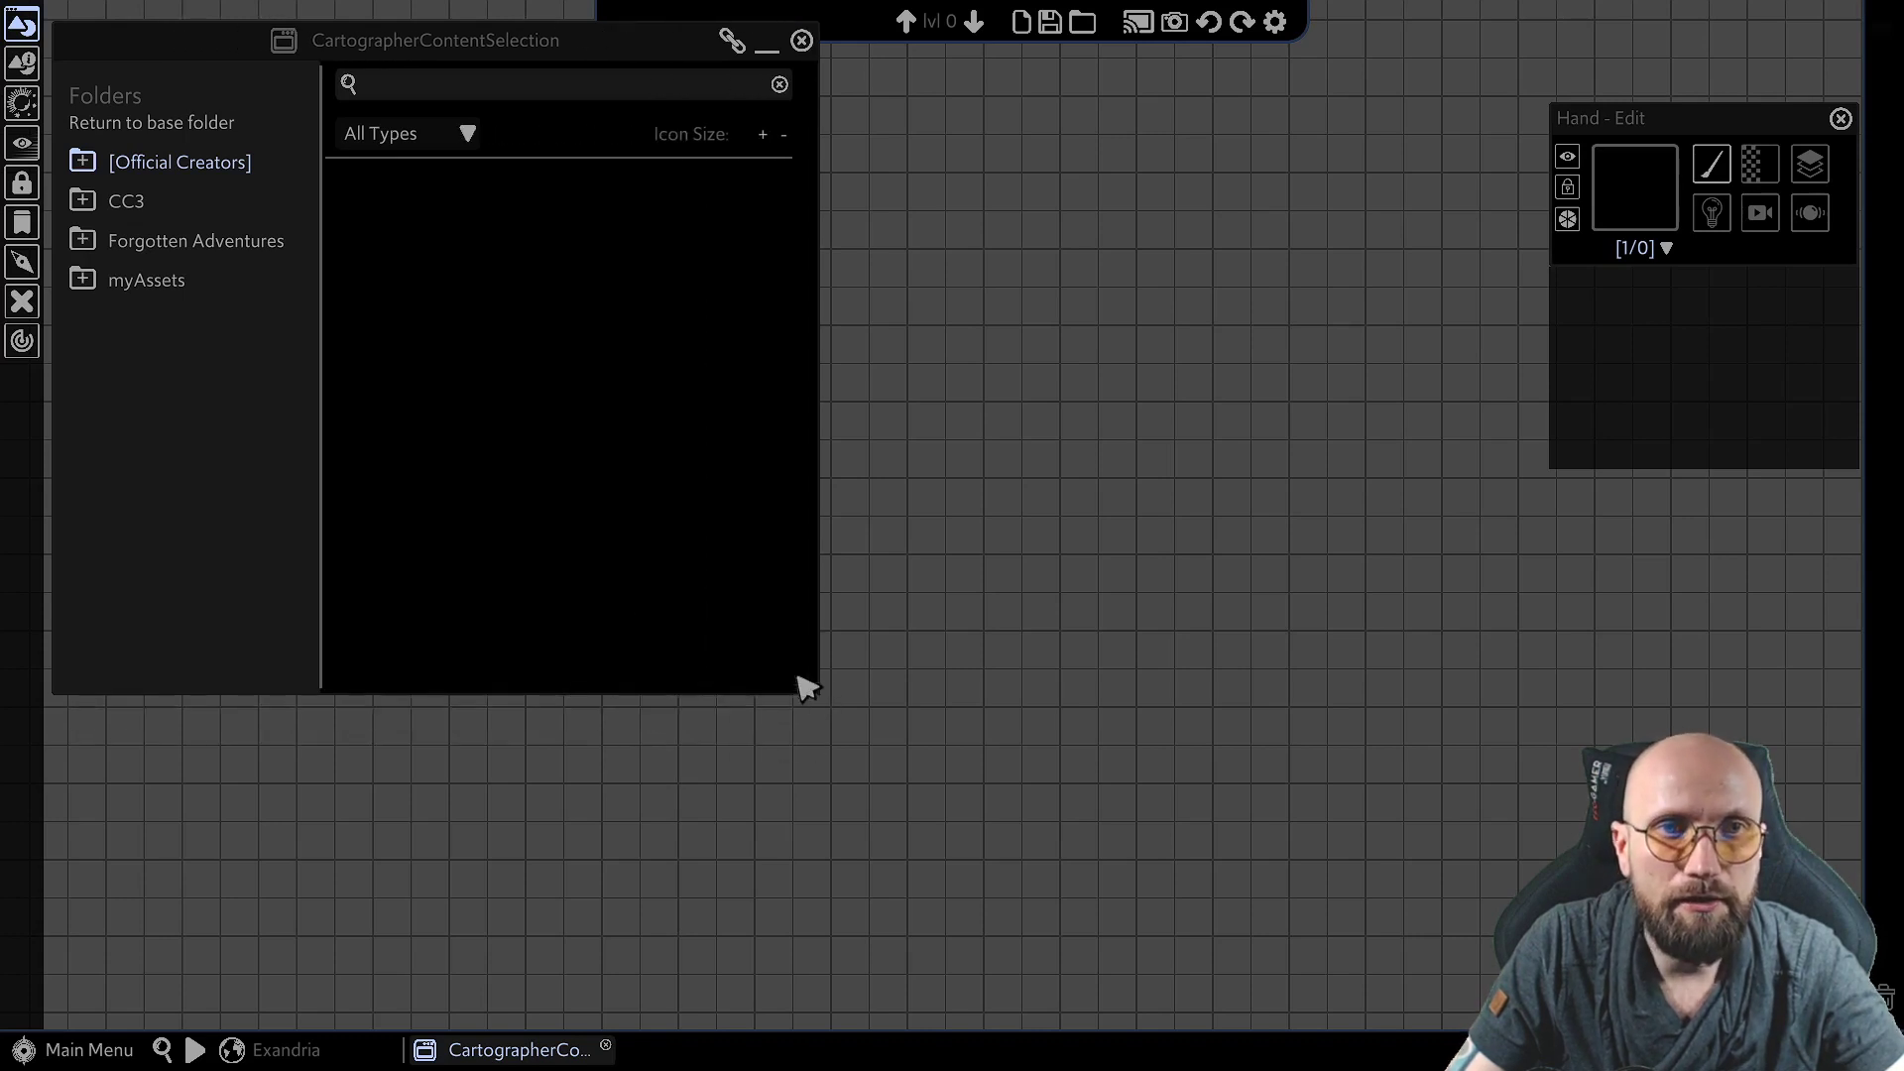
# Open CC3 > CC3 Dungeons > CC3 basic to show its asset thumbnails.
pyautogui.click(85, 203)
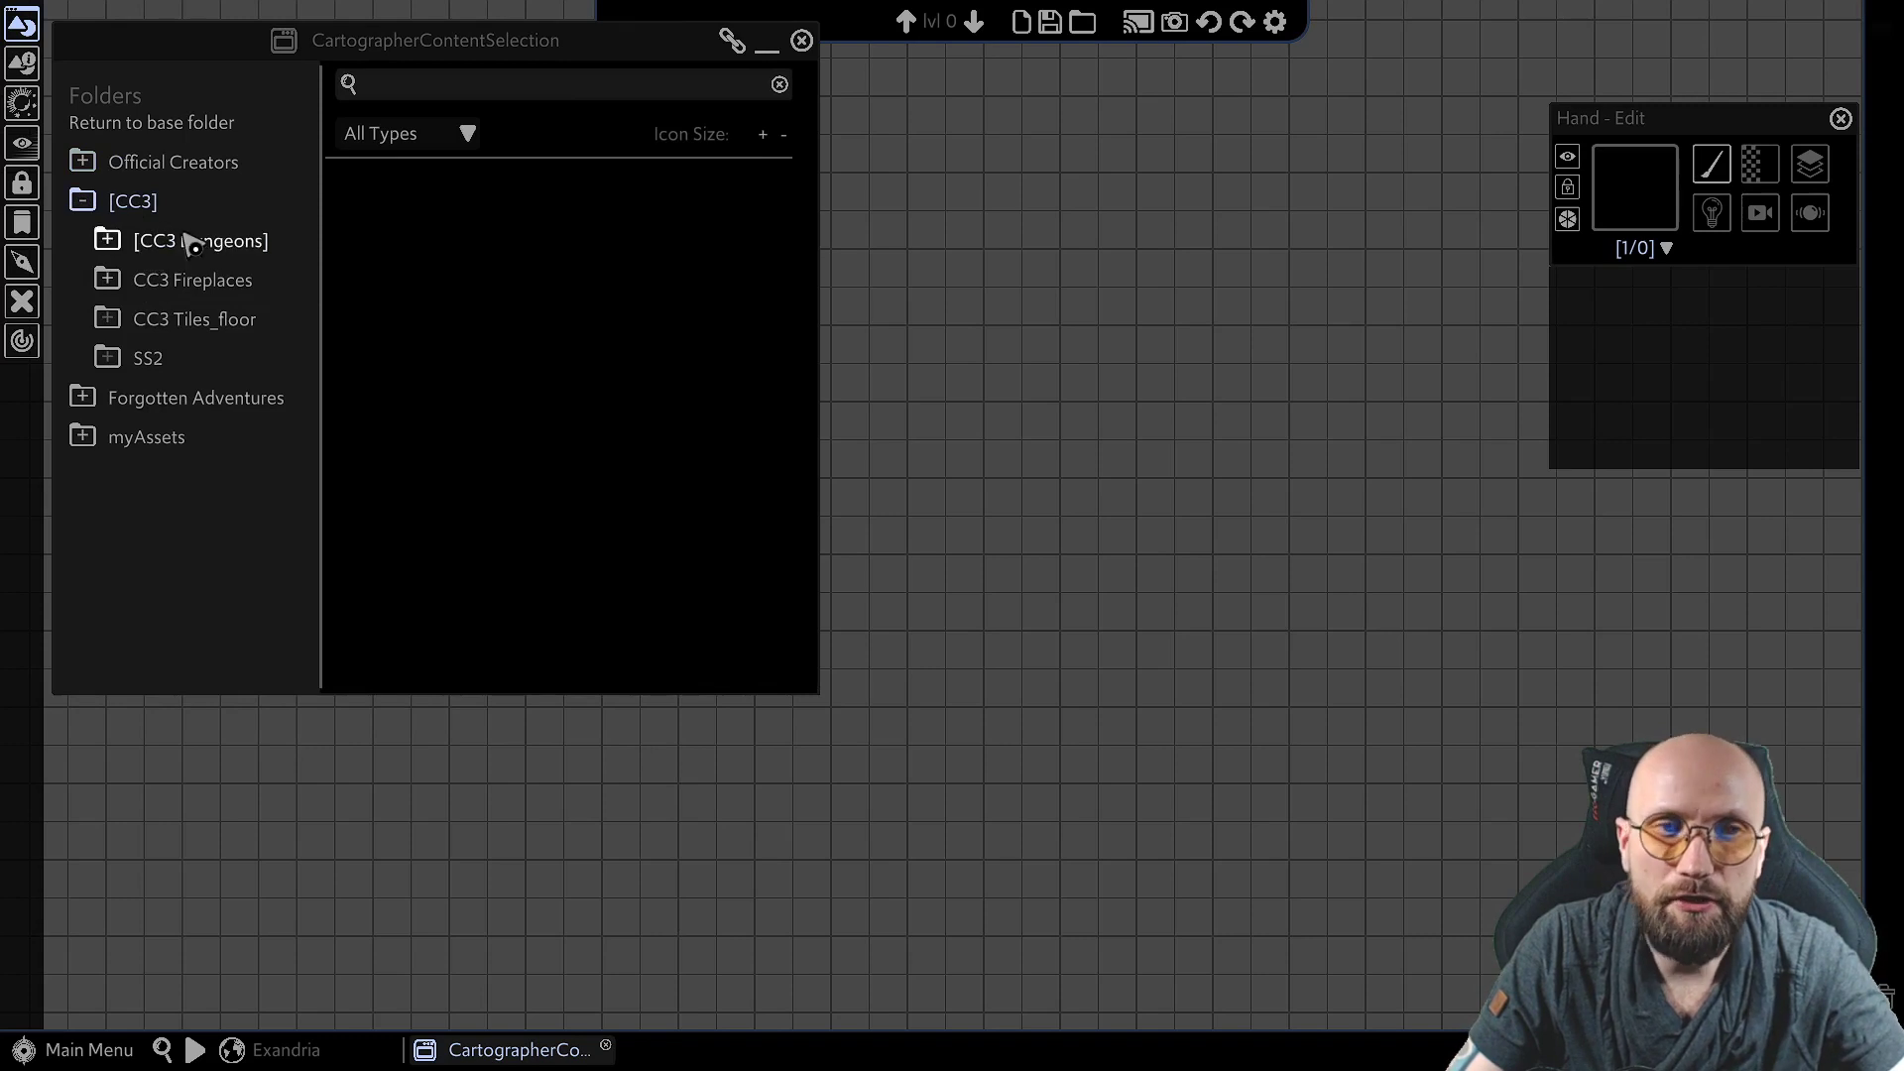
pyautogui.click(190, 245)
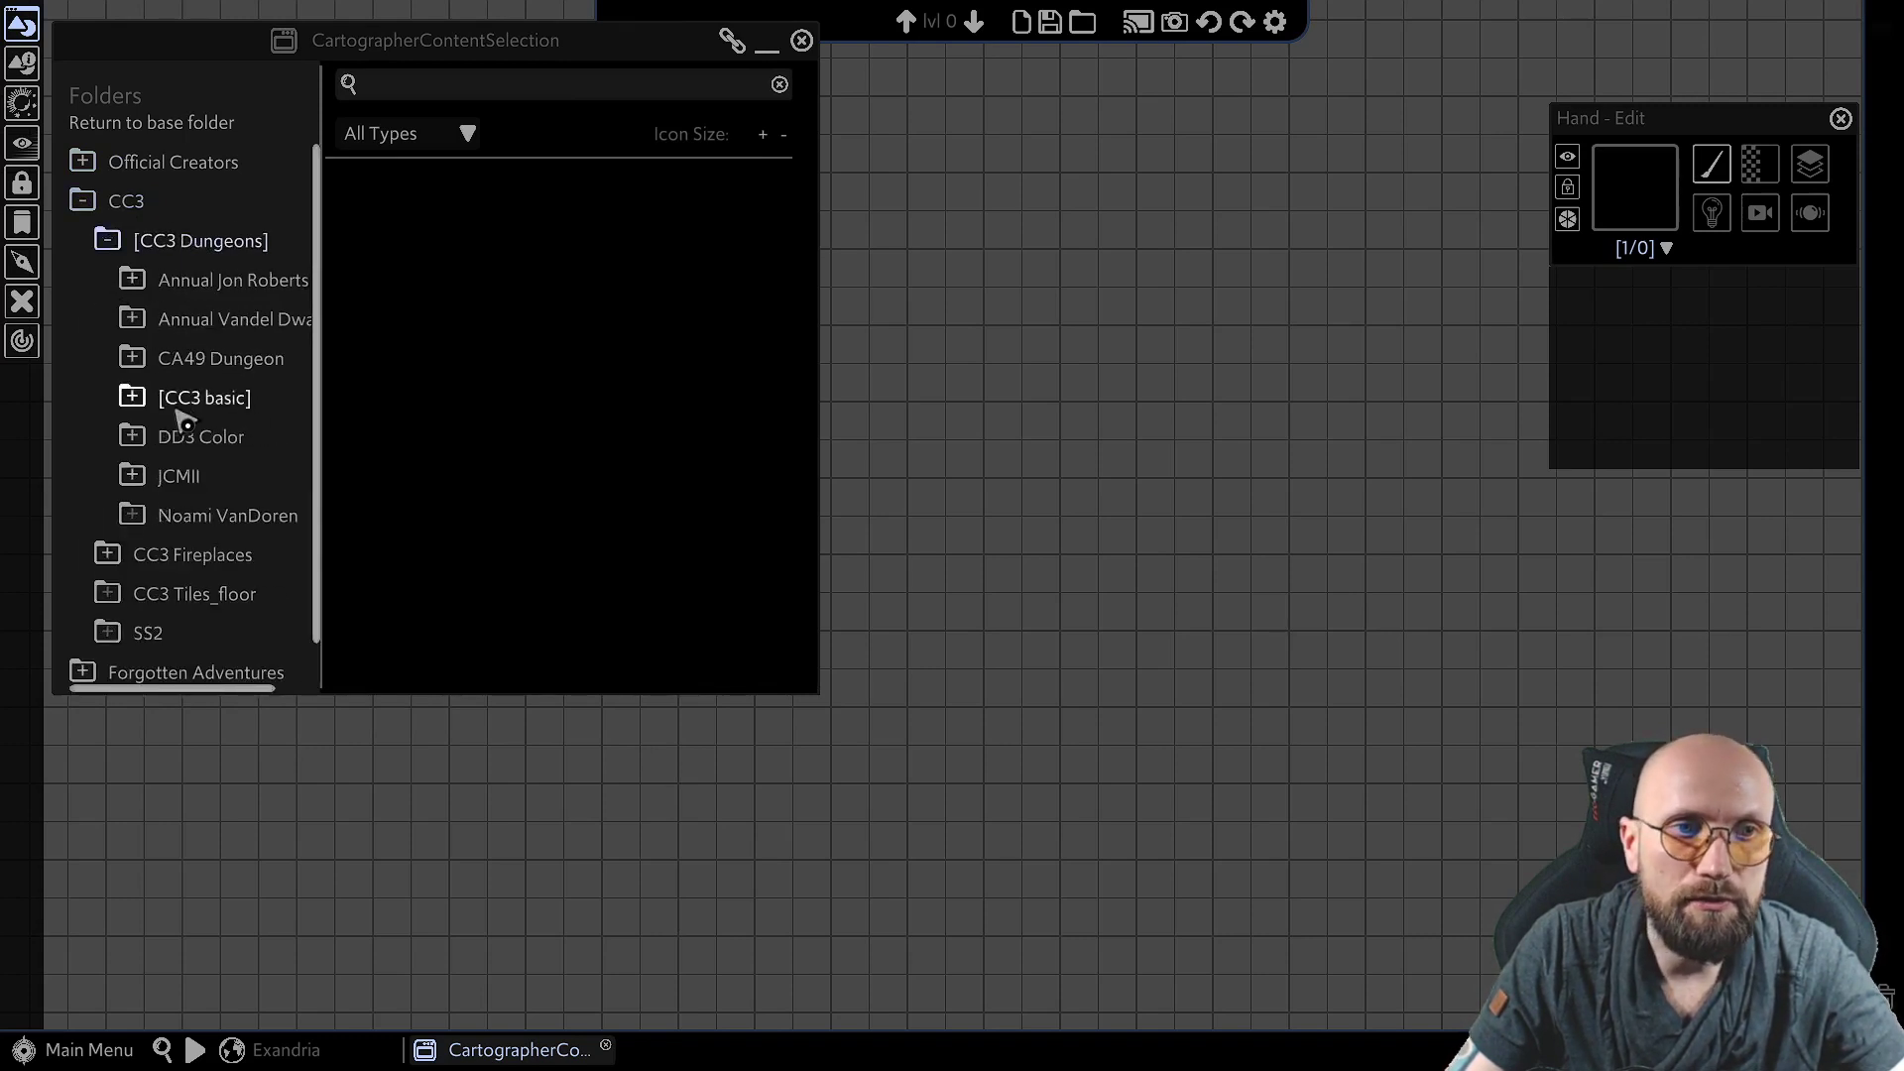
pyautogui.click(170, 399)
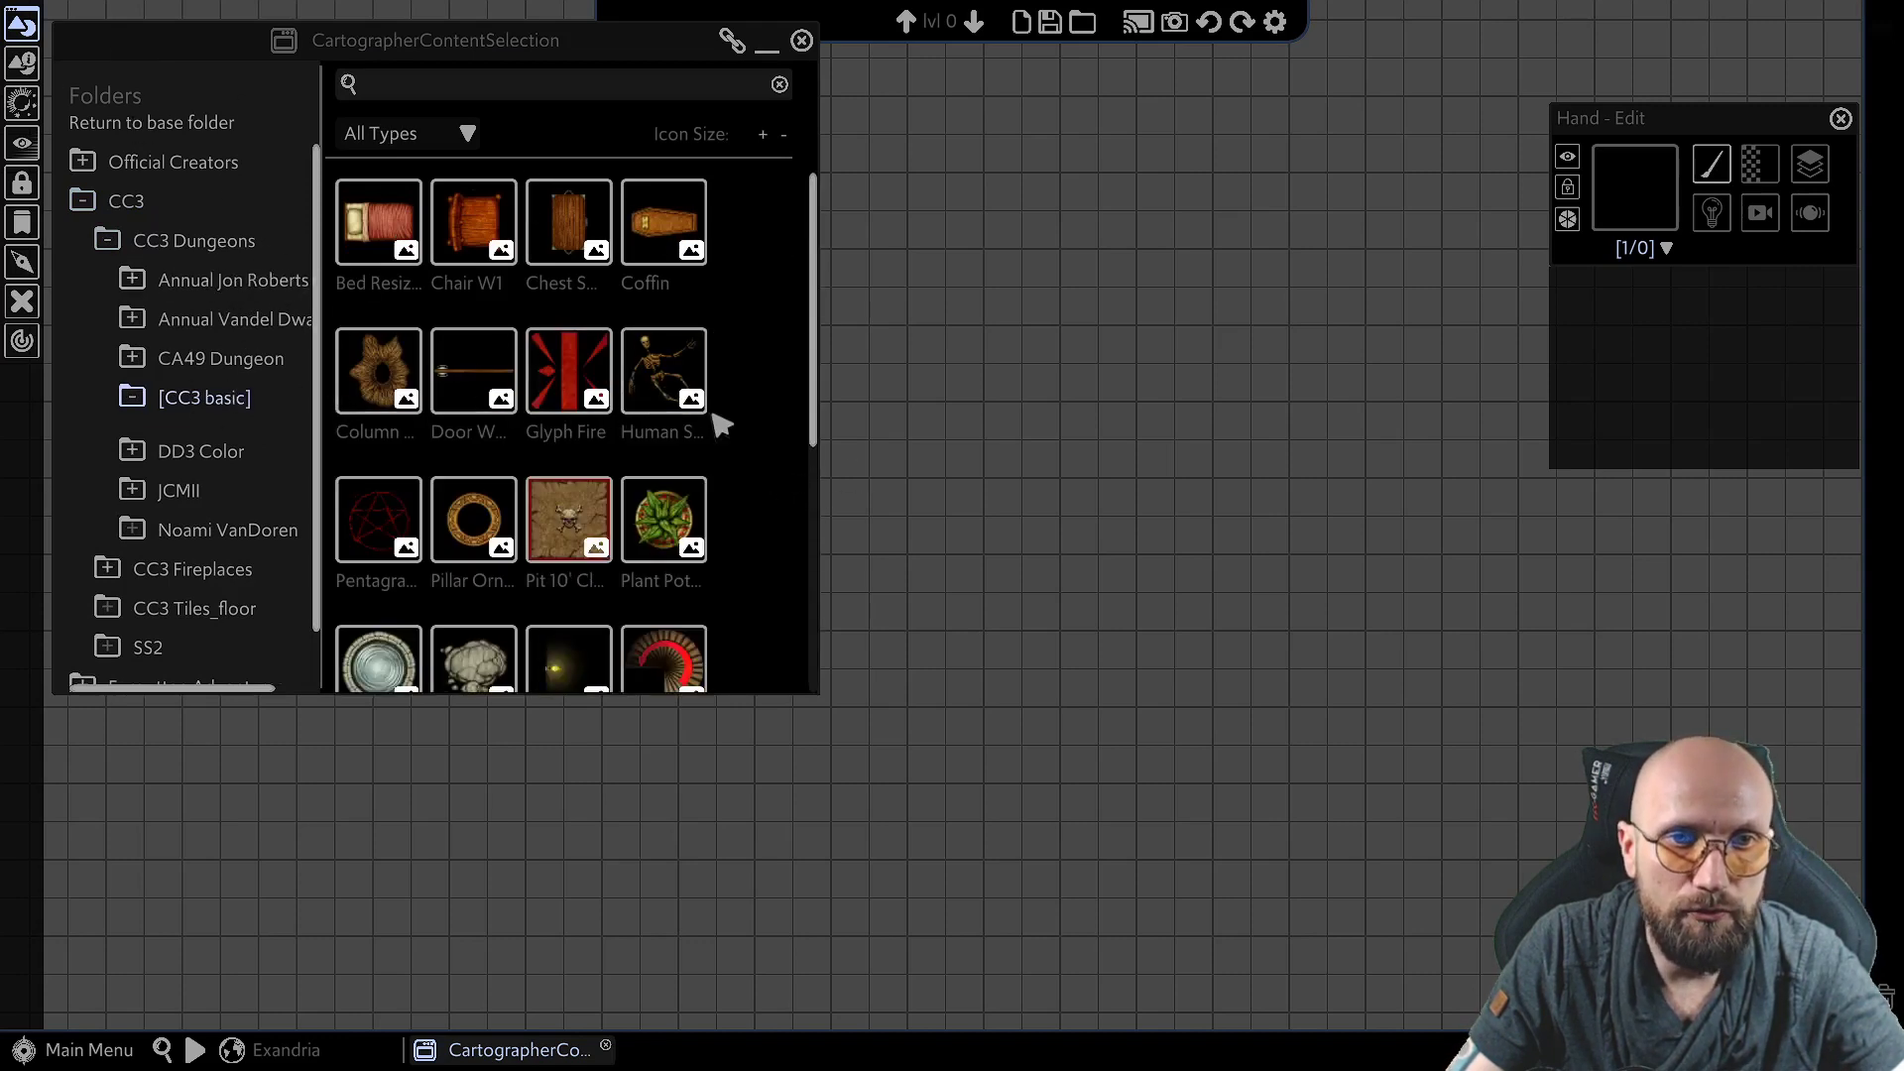
# Place the Human Skeleton on the grid near the centre and nudge it up-right.
pyautogui.click(660, 440)
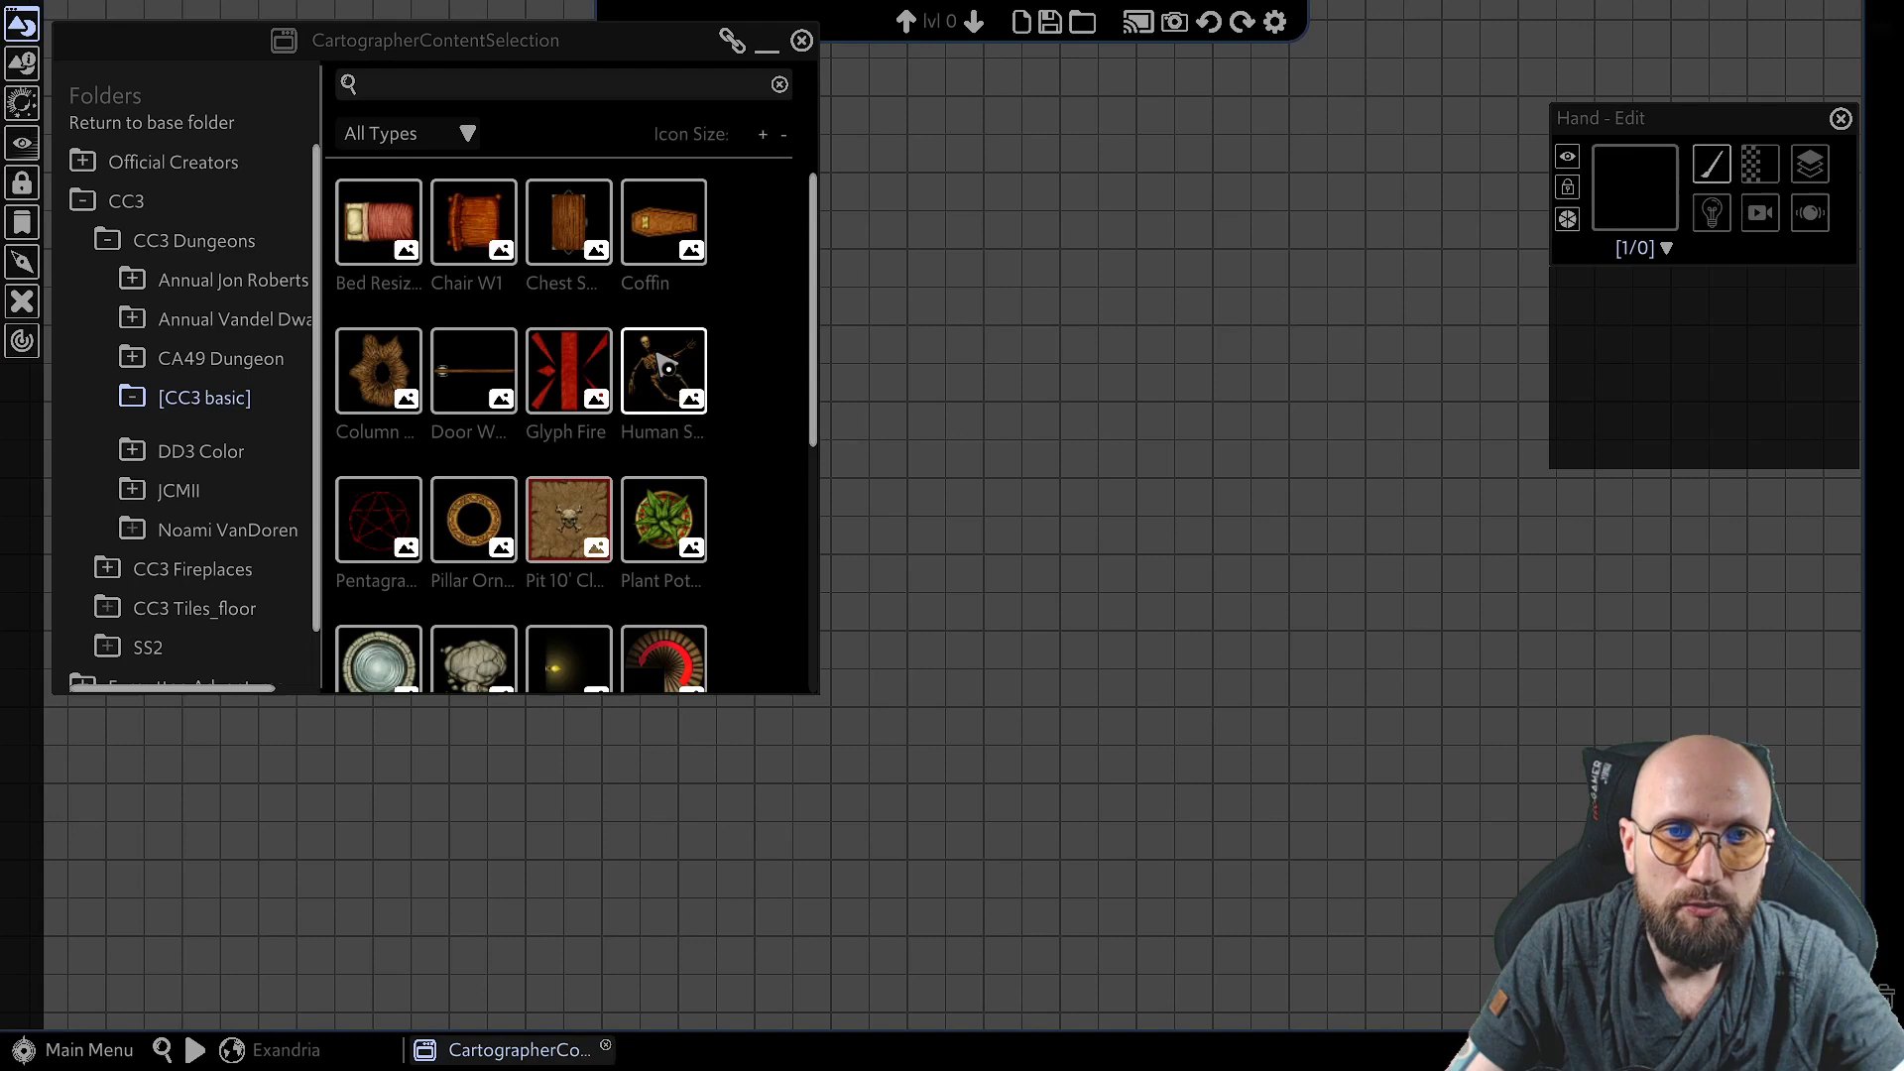
pyautogui.click(1022, 520)
pyautogui.click(1021, 520)
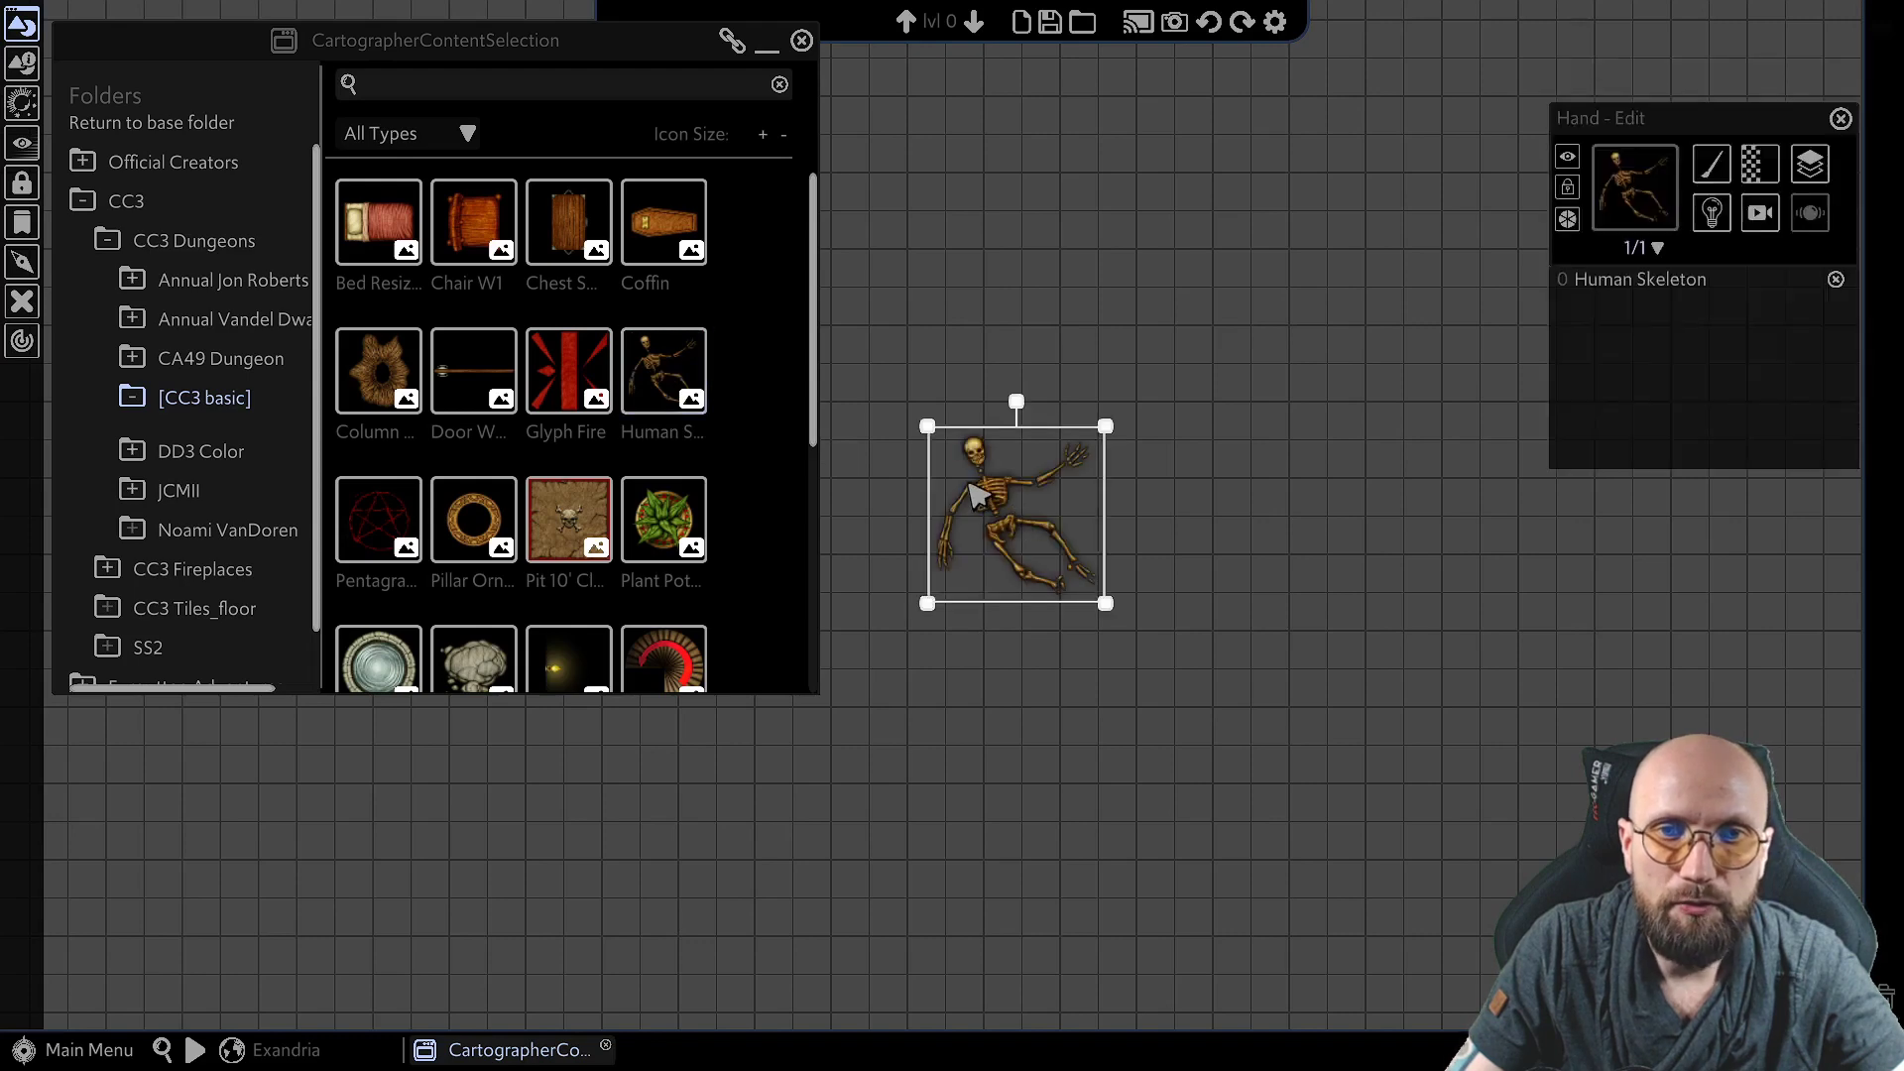
pyautogui.moveTo(1039, 489); pyautogui.dragTo(1075, 452)
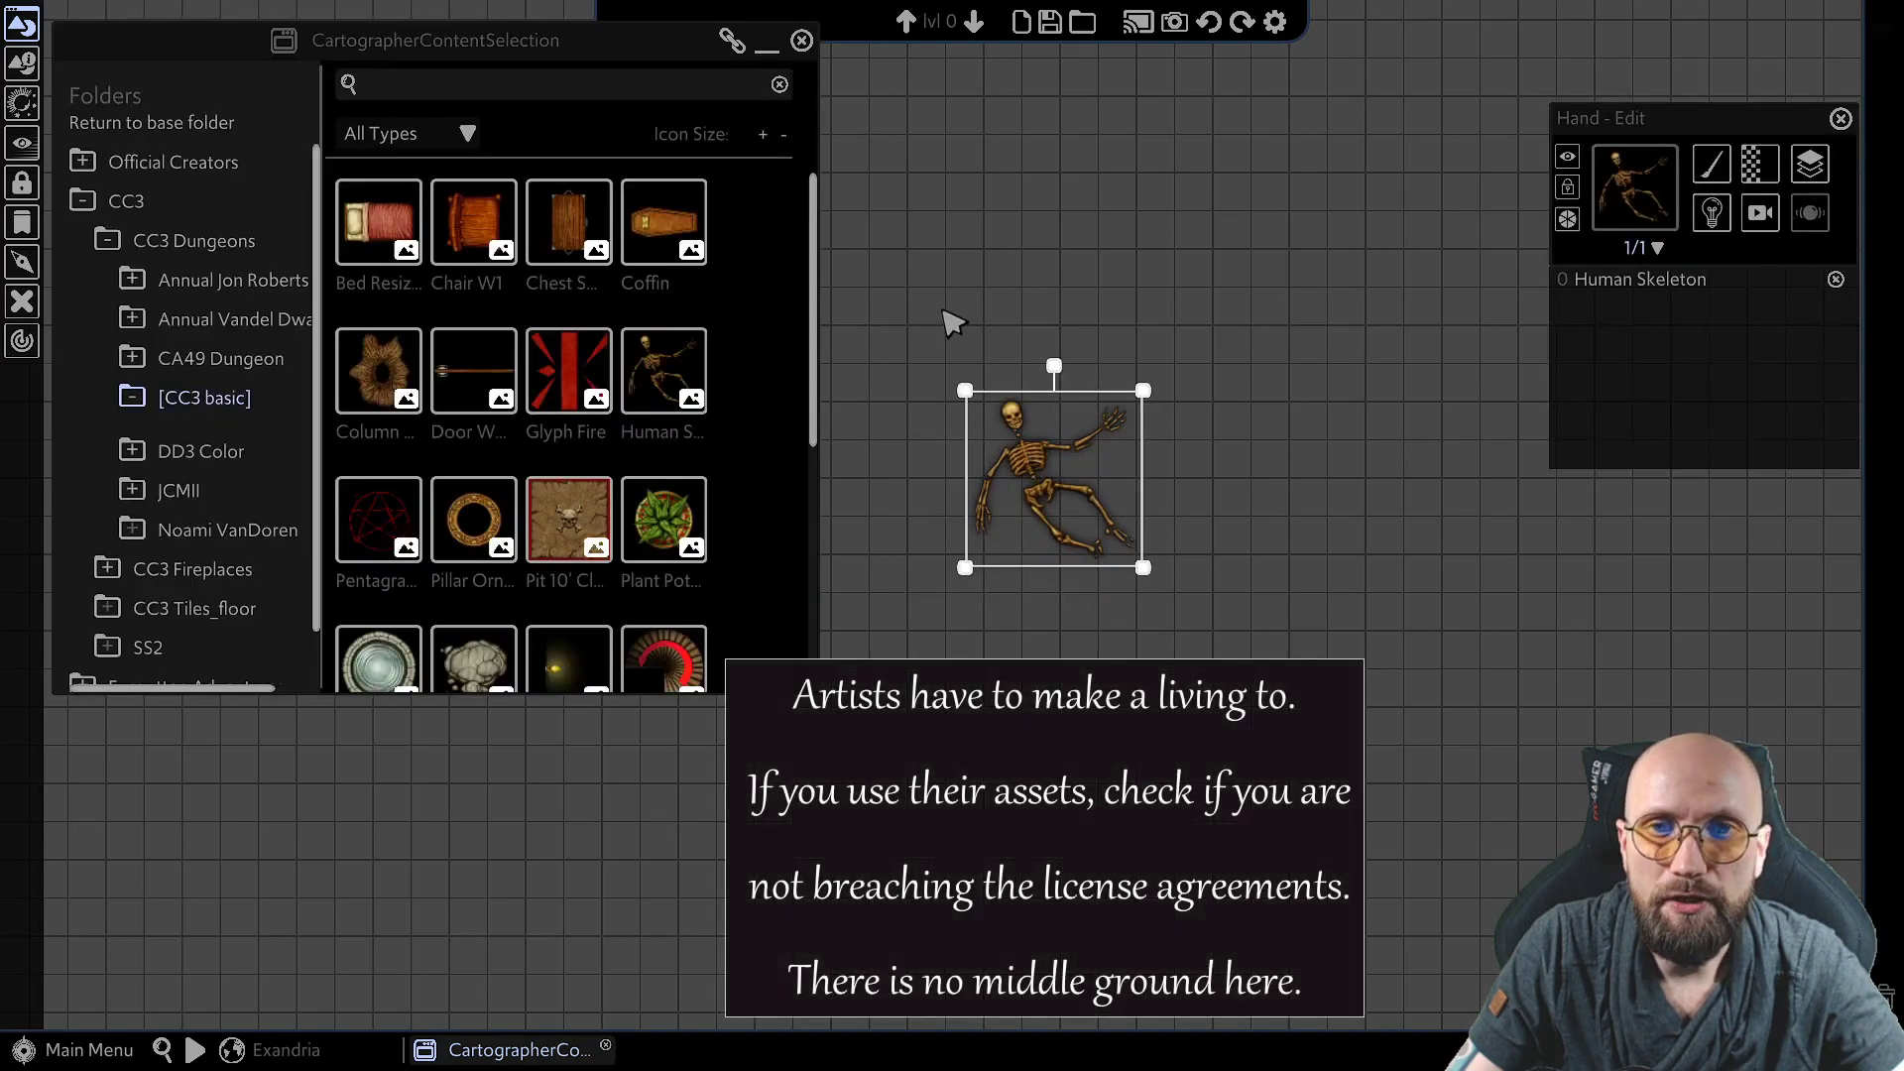
pyautogui.moveTo(904, 345); pyautogui.dragTo(1172, 620)
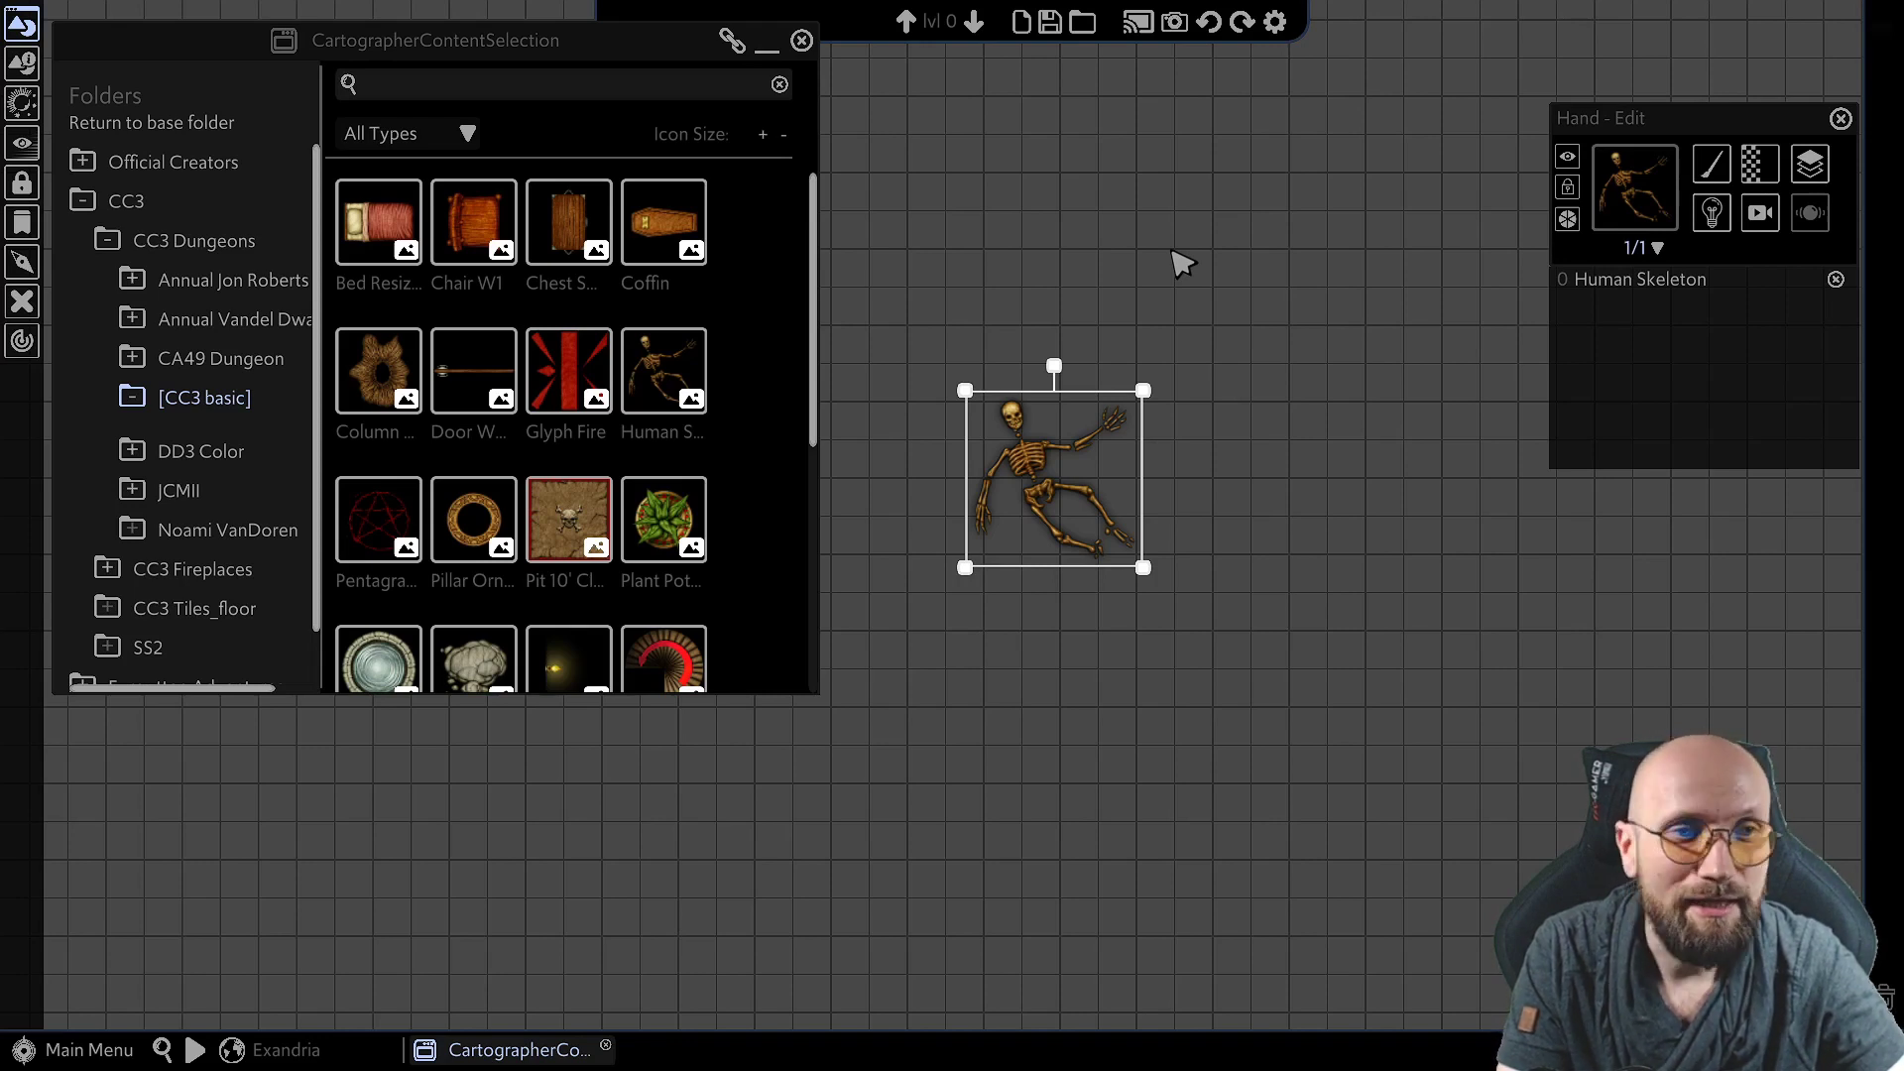
# Remove the skeleton from the grid and open Forgotten Adventures > Artificial.
pyautogui.click(1180, 262)
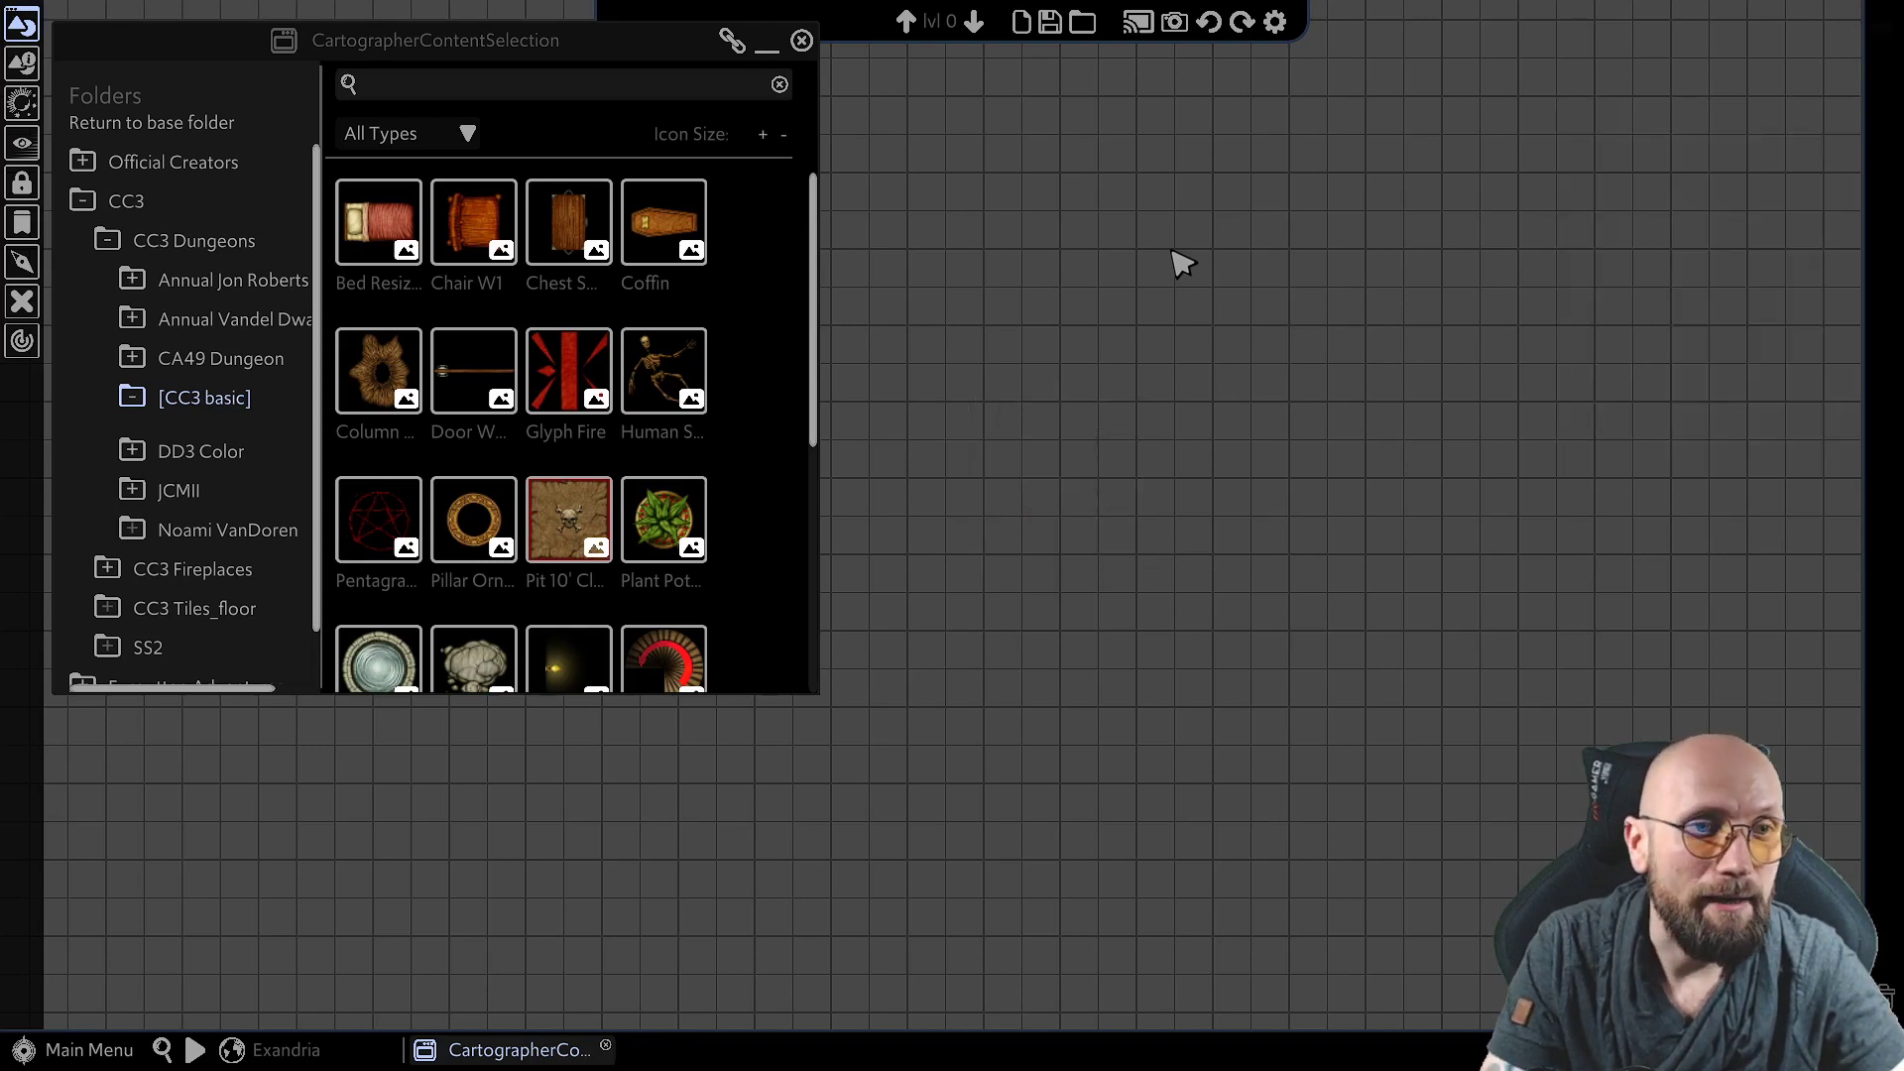
pyautogui.click(85, 201)
pyautogui.click(206, 241)
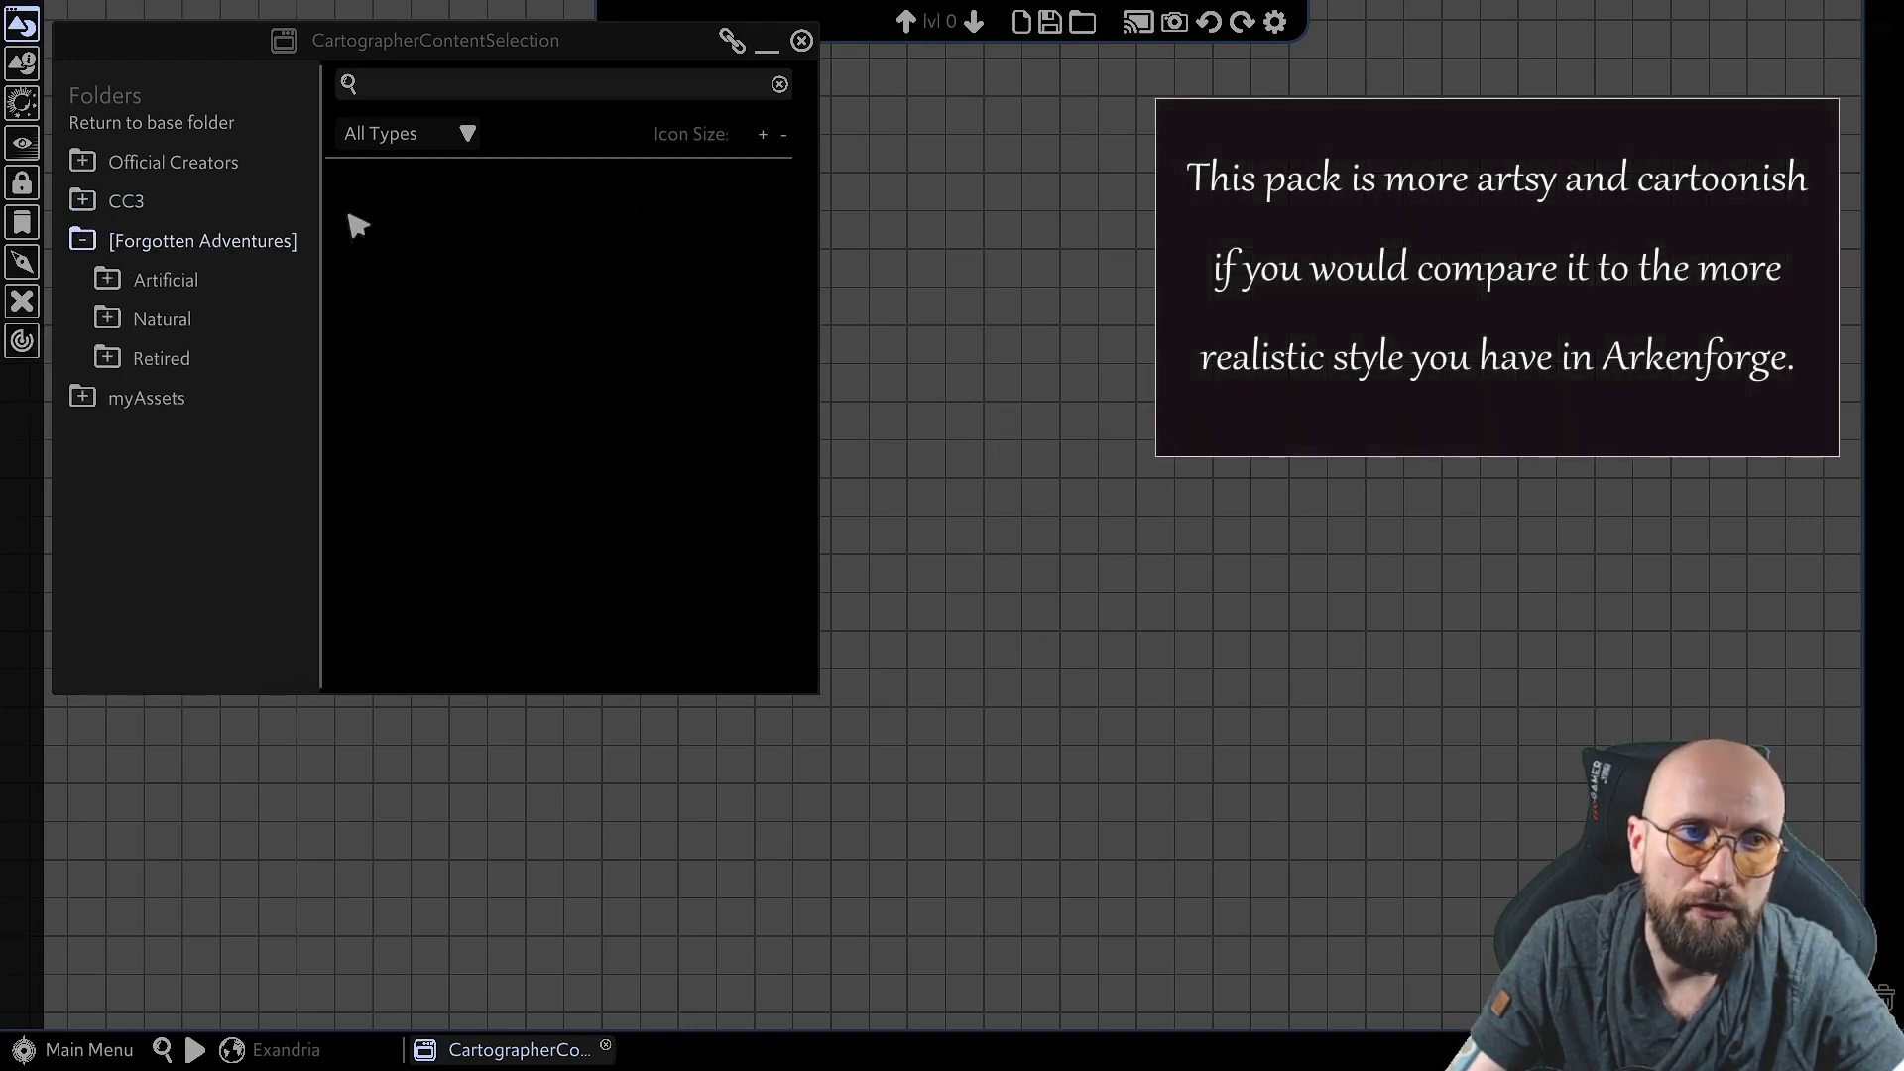
pyautogui.click(176, 290)
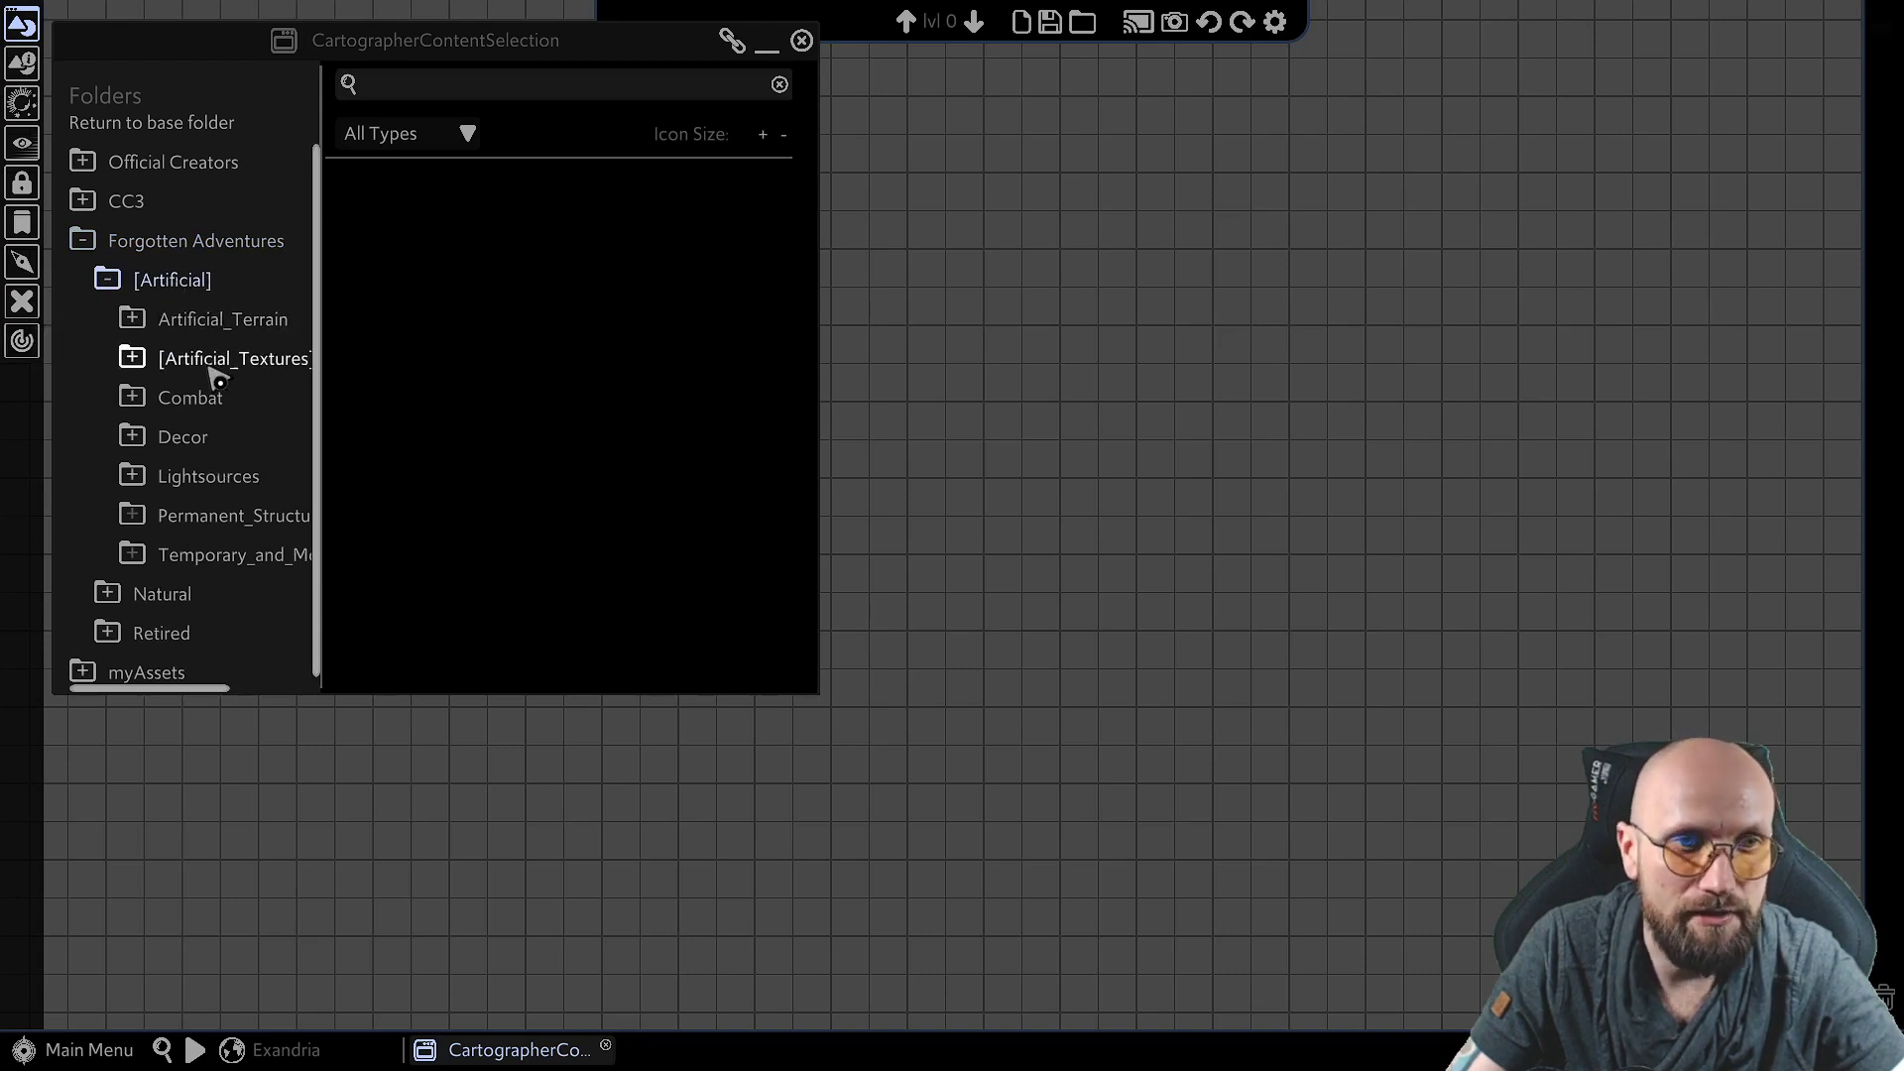
# Expand Decor to preview the Cages assets, then collapse Decor again.
pyautogui.click(189, 433)
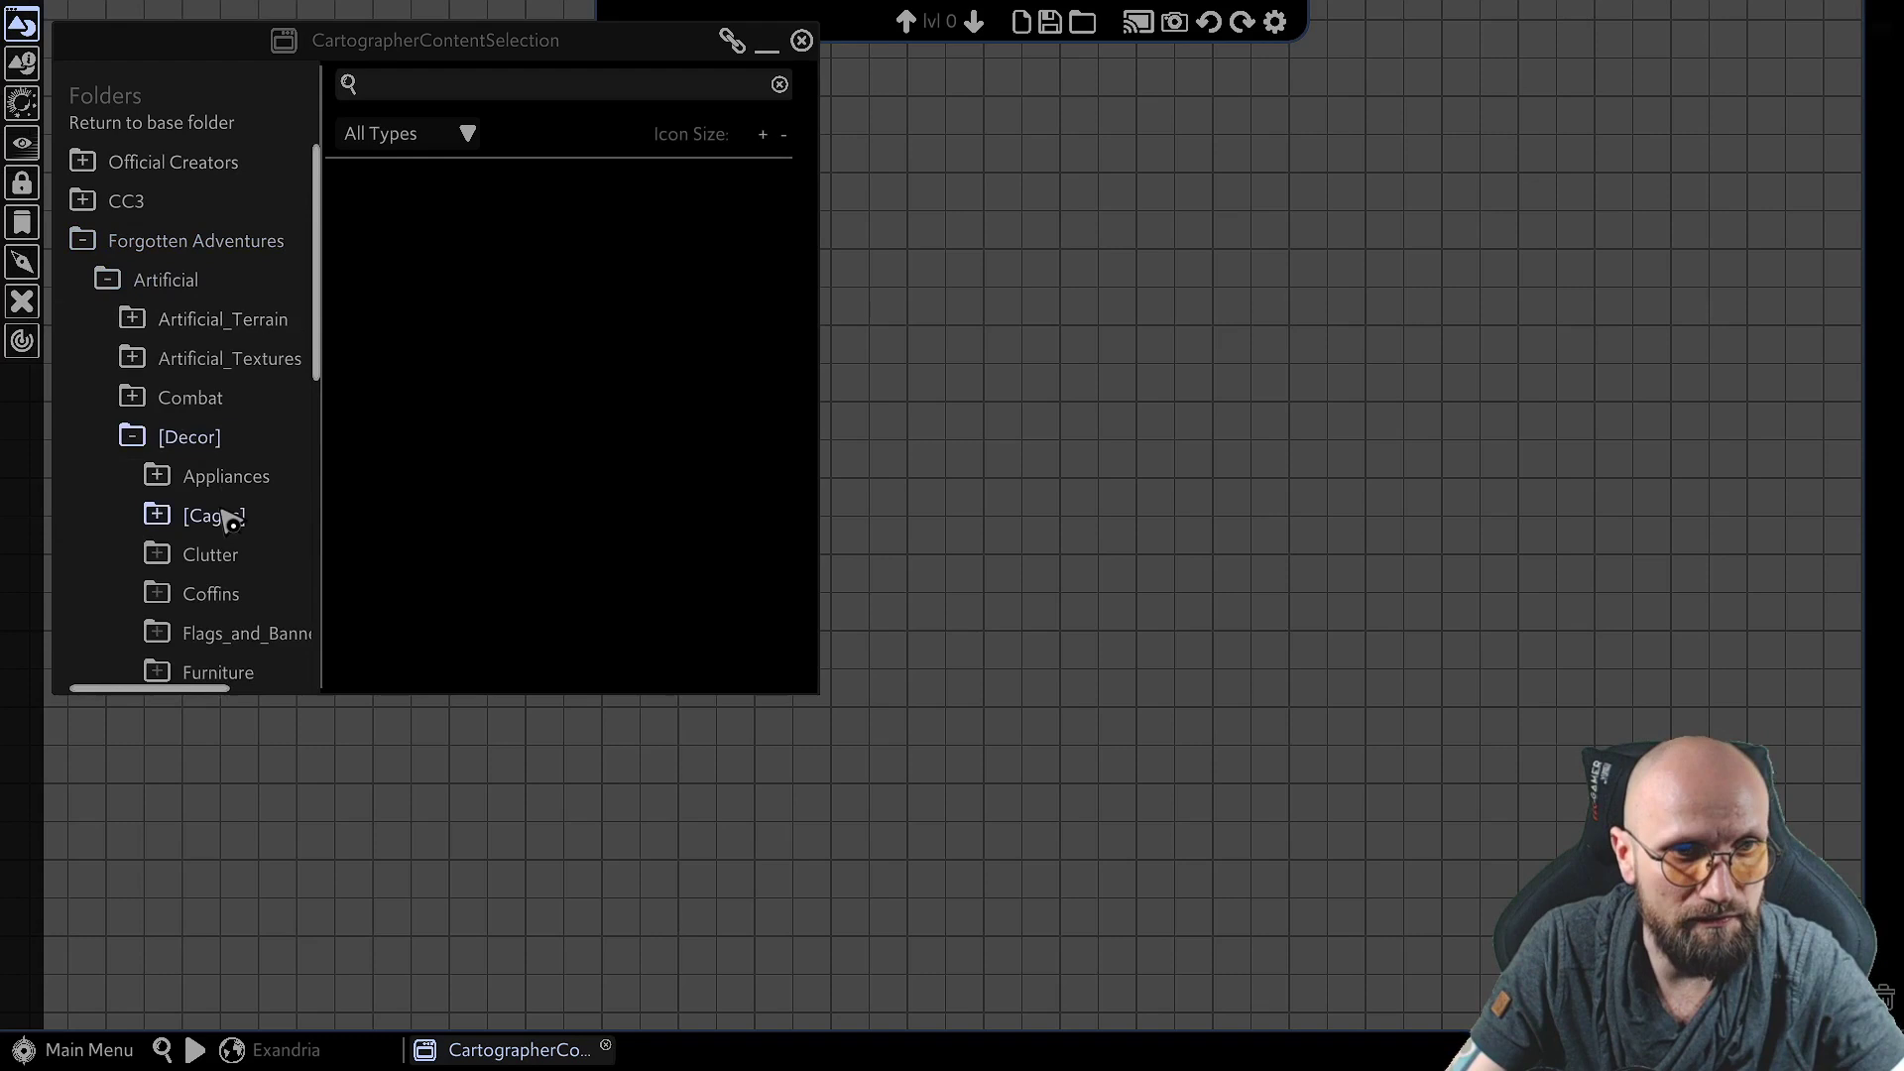
pyautogui.click(213, 515)
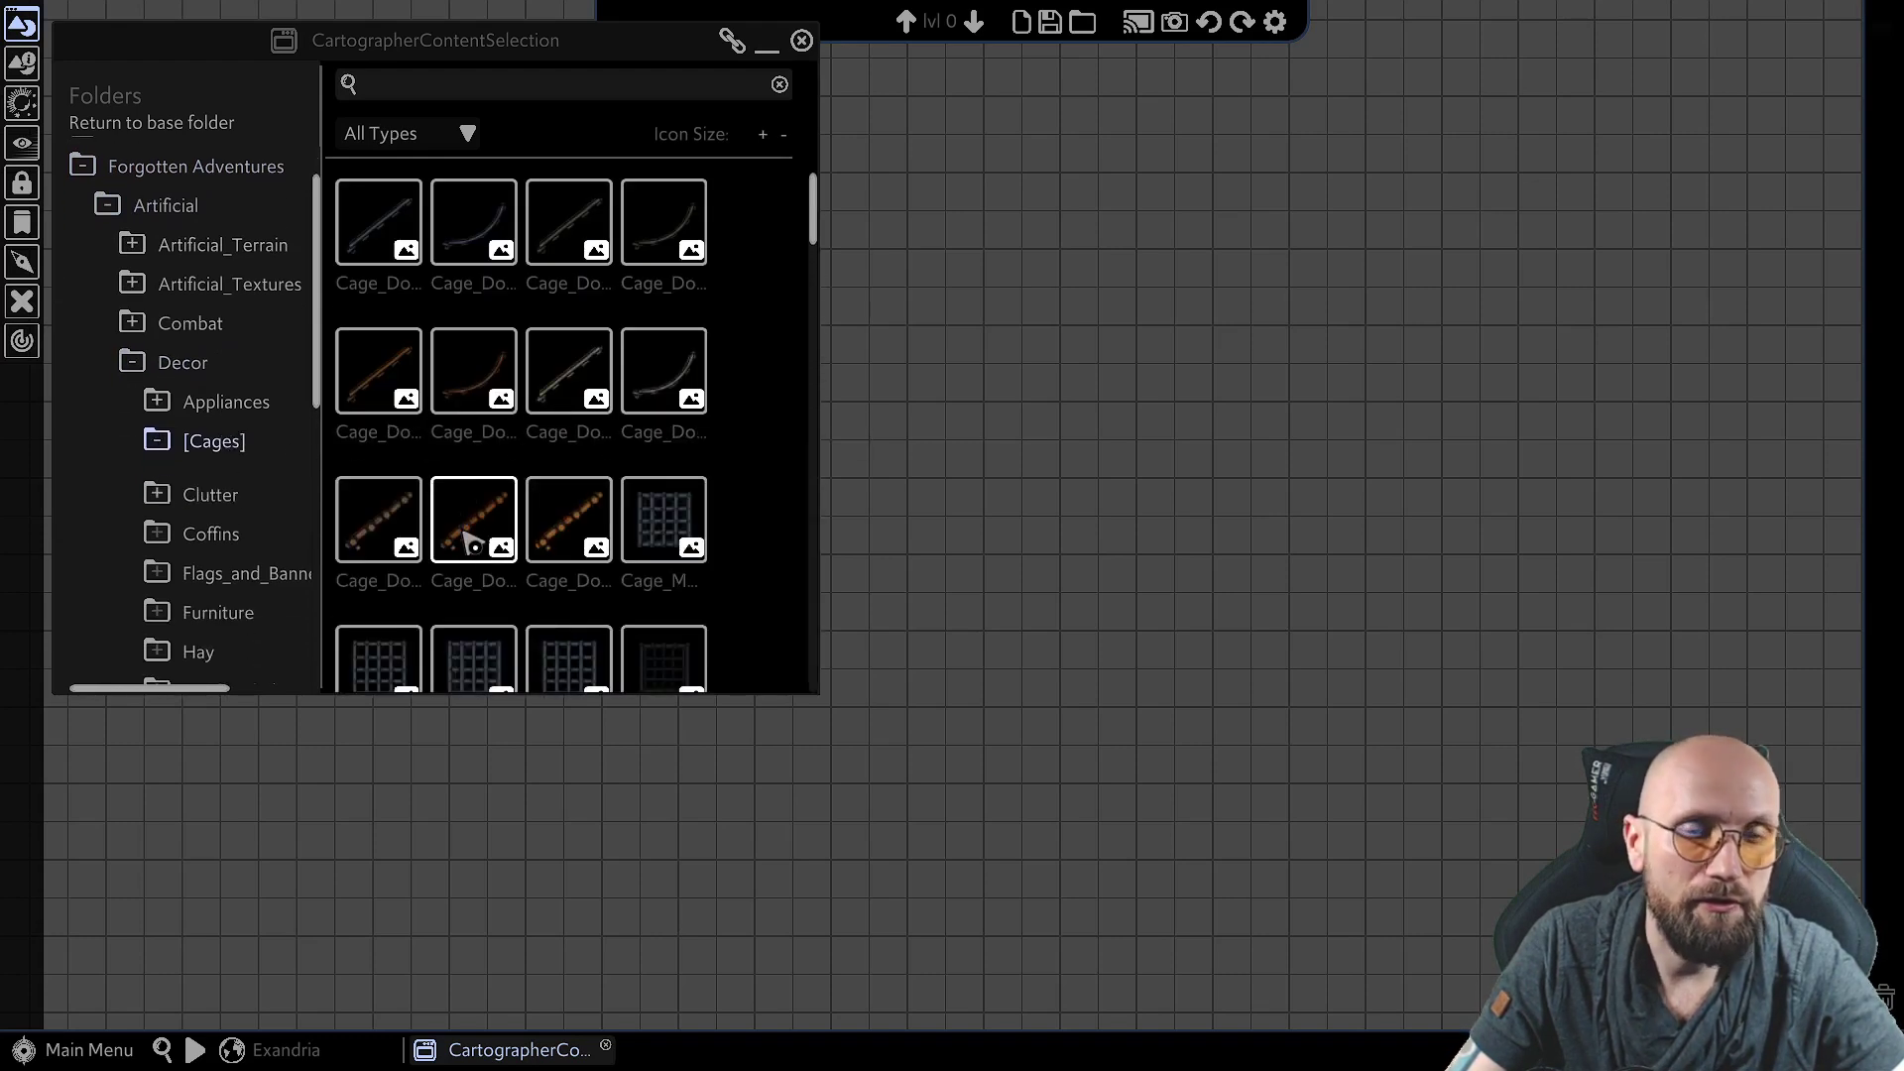
pyautogui.scroll(2, 109, 268)
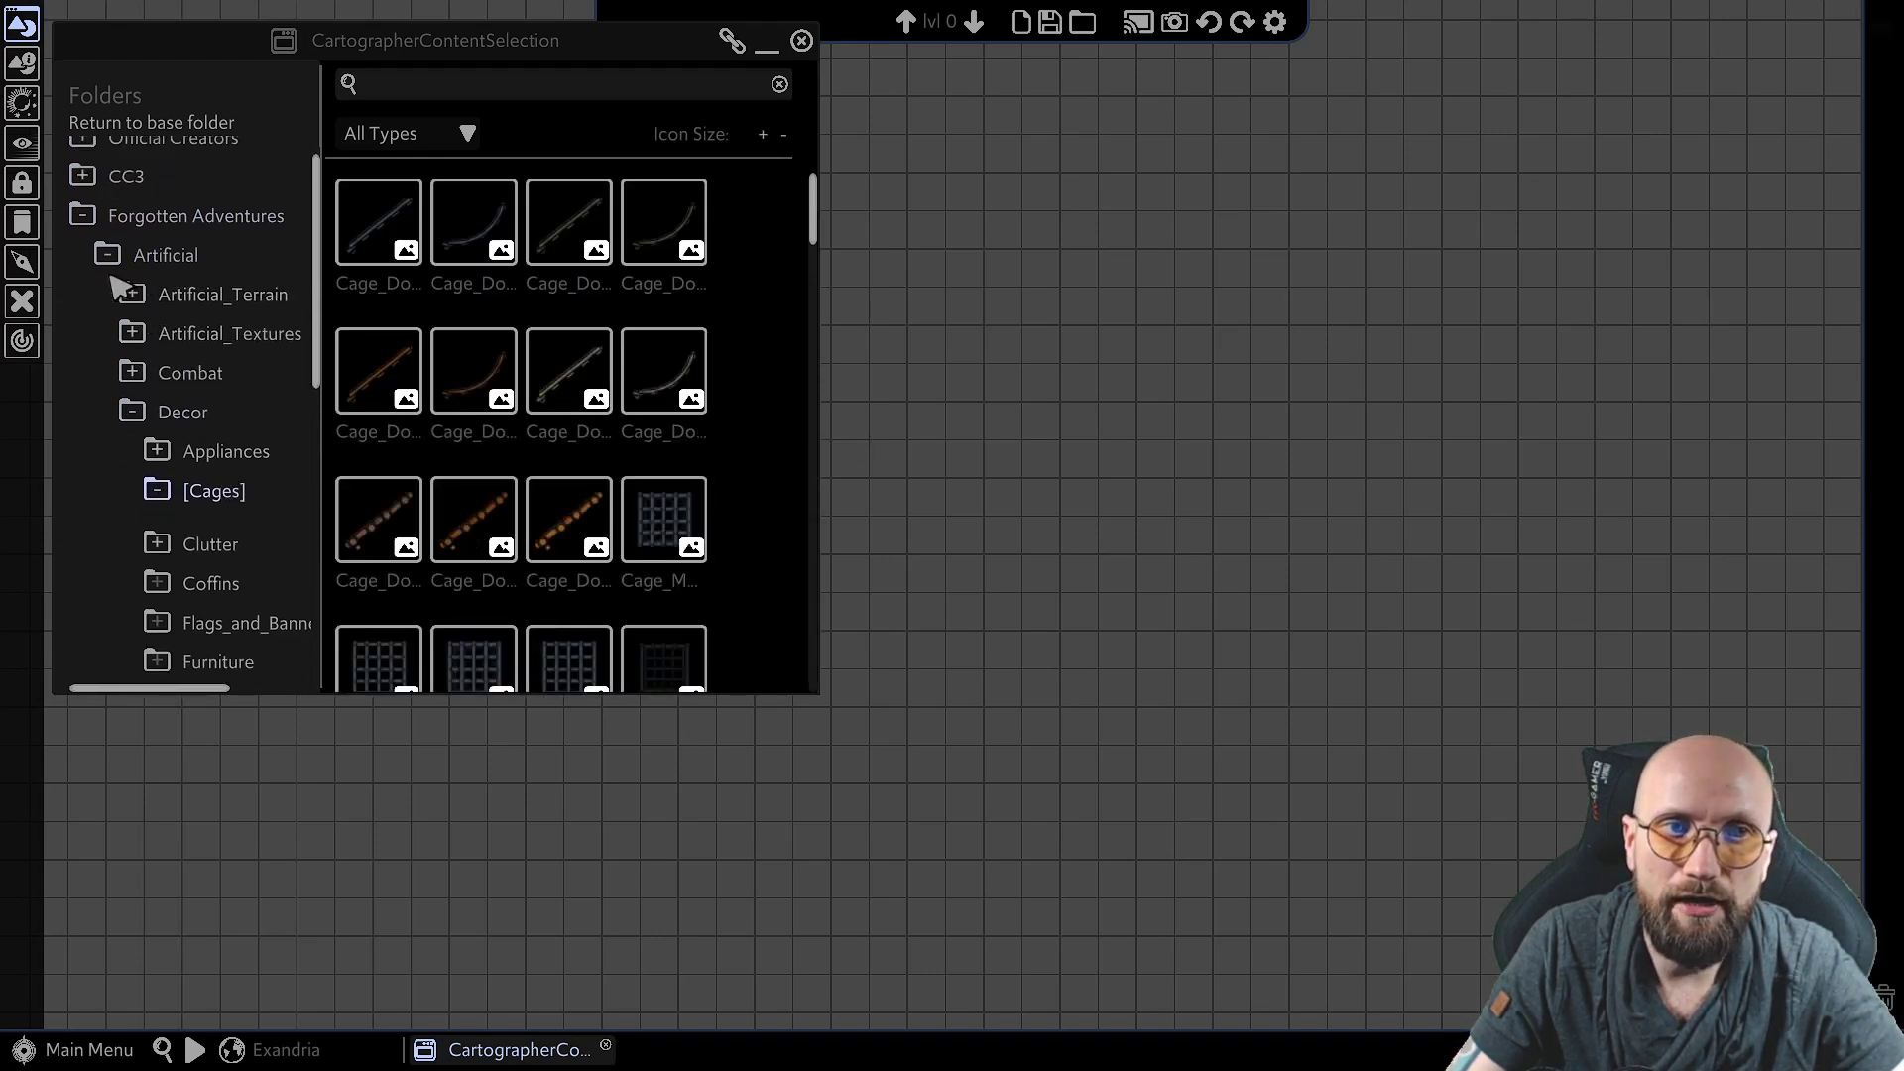
pyautogui.click(87, 220)
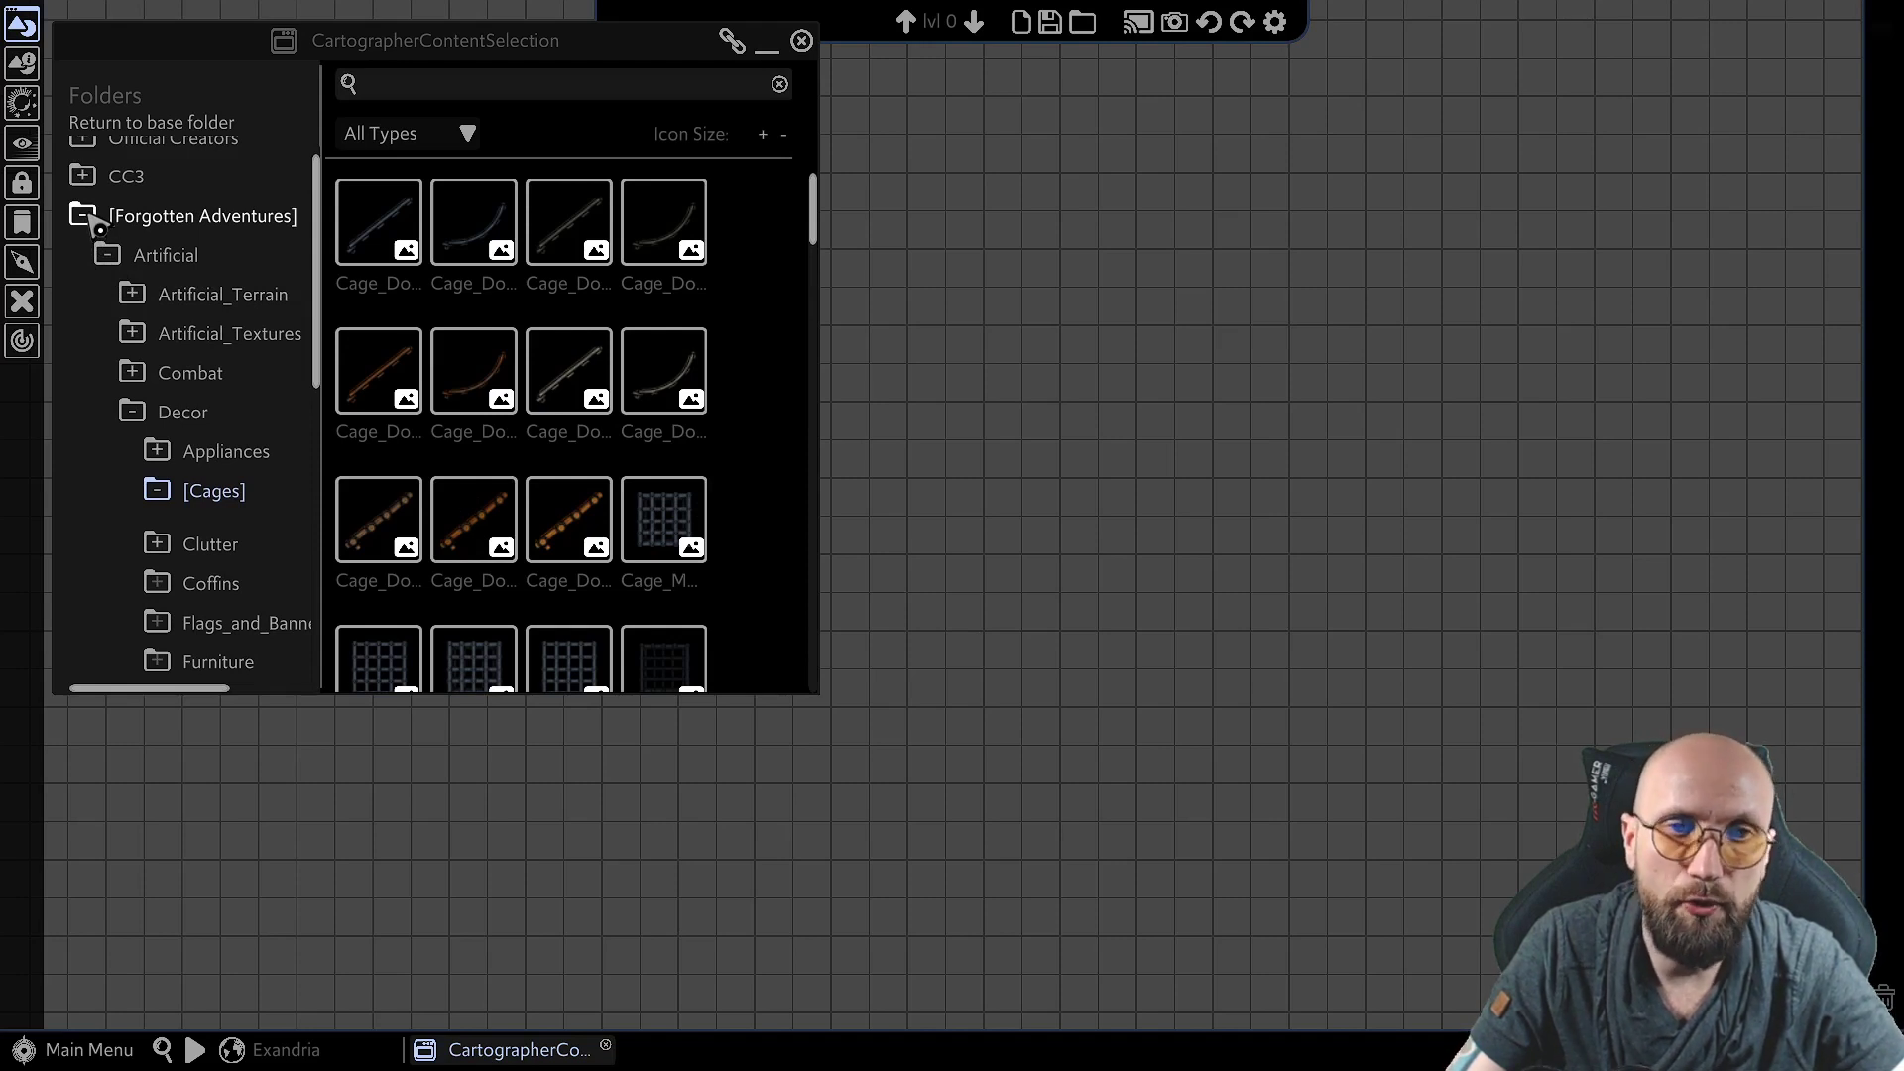
pyautogui.click(135, 415)
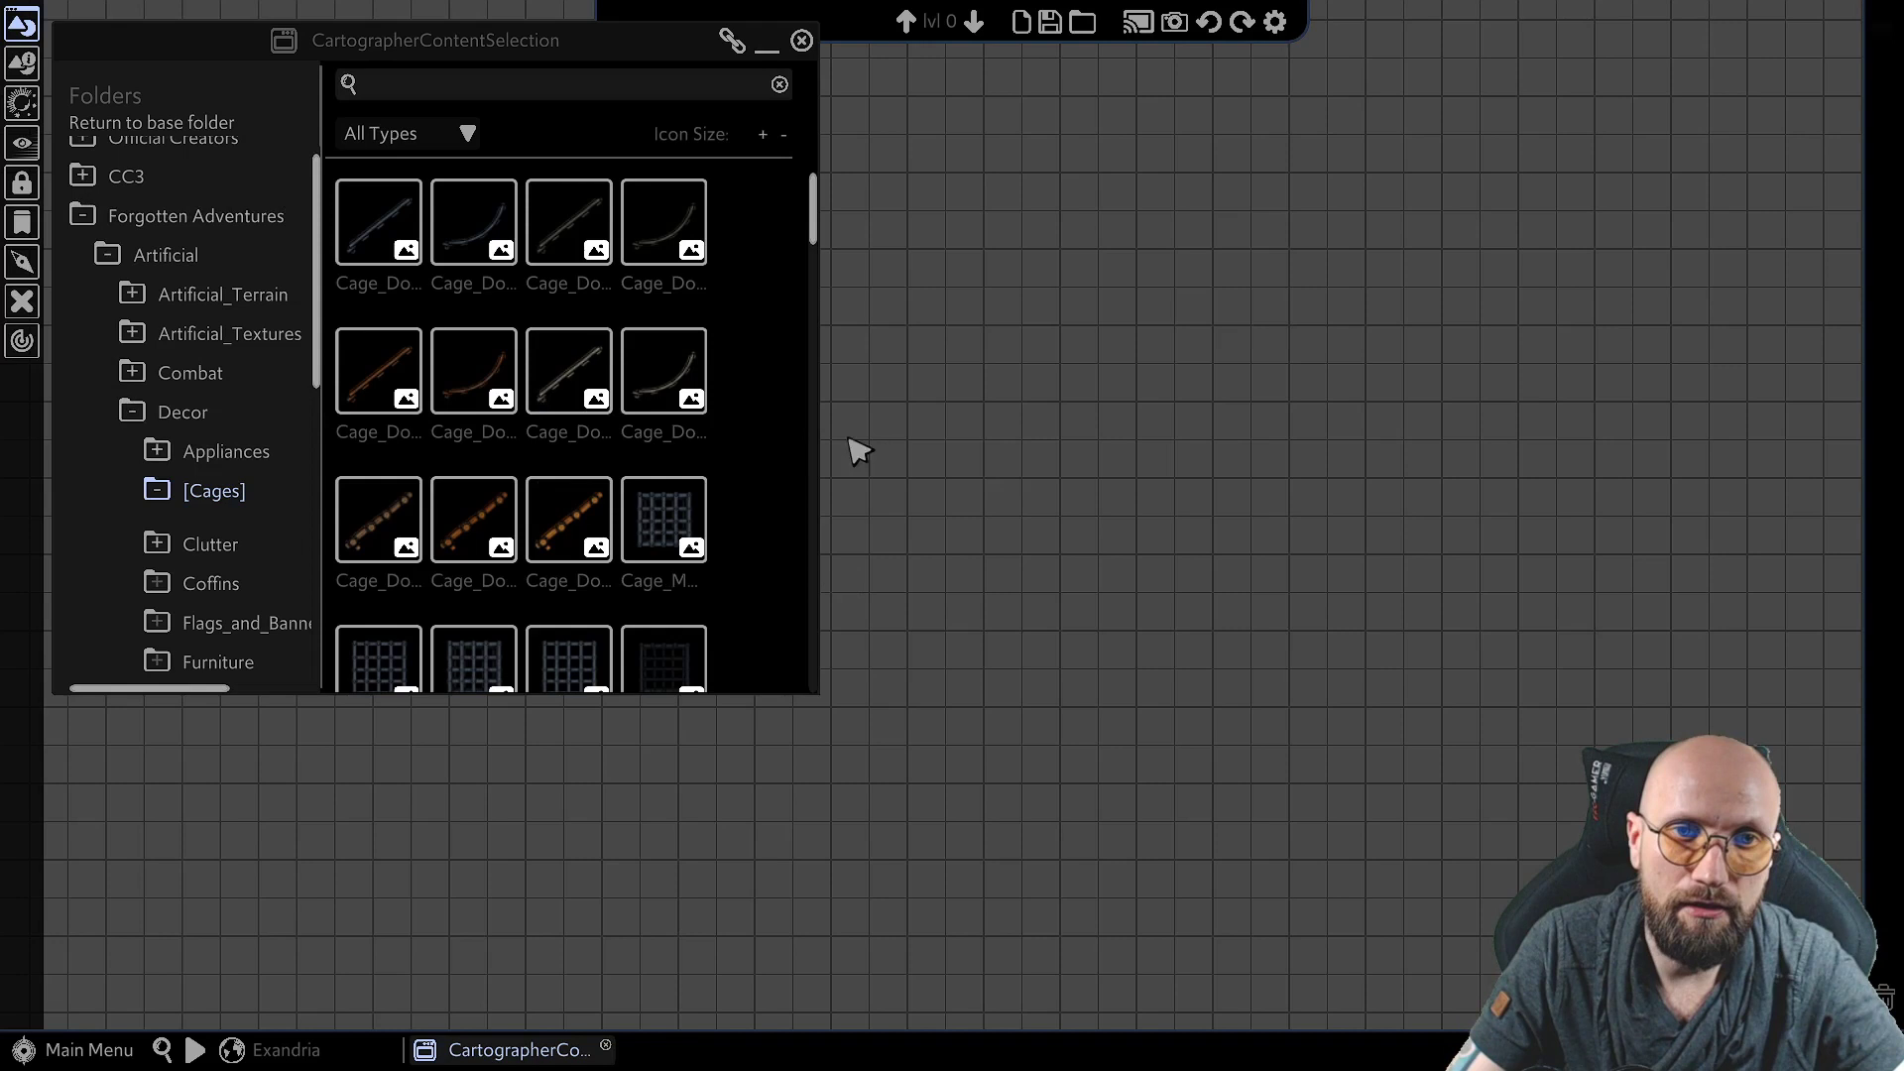
pyautogui.click(133, 415)
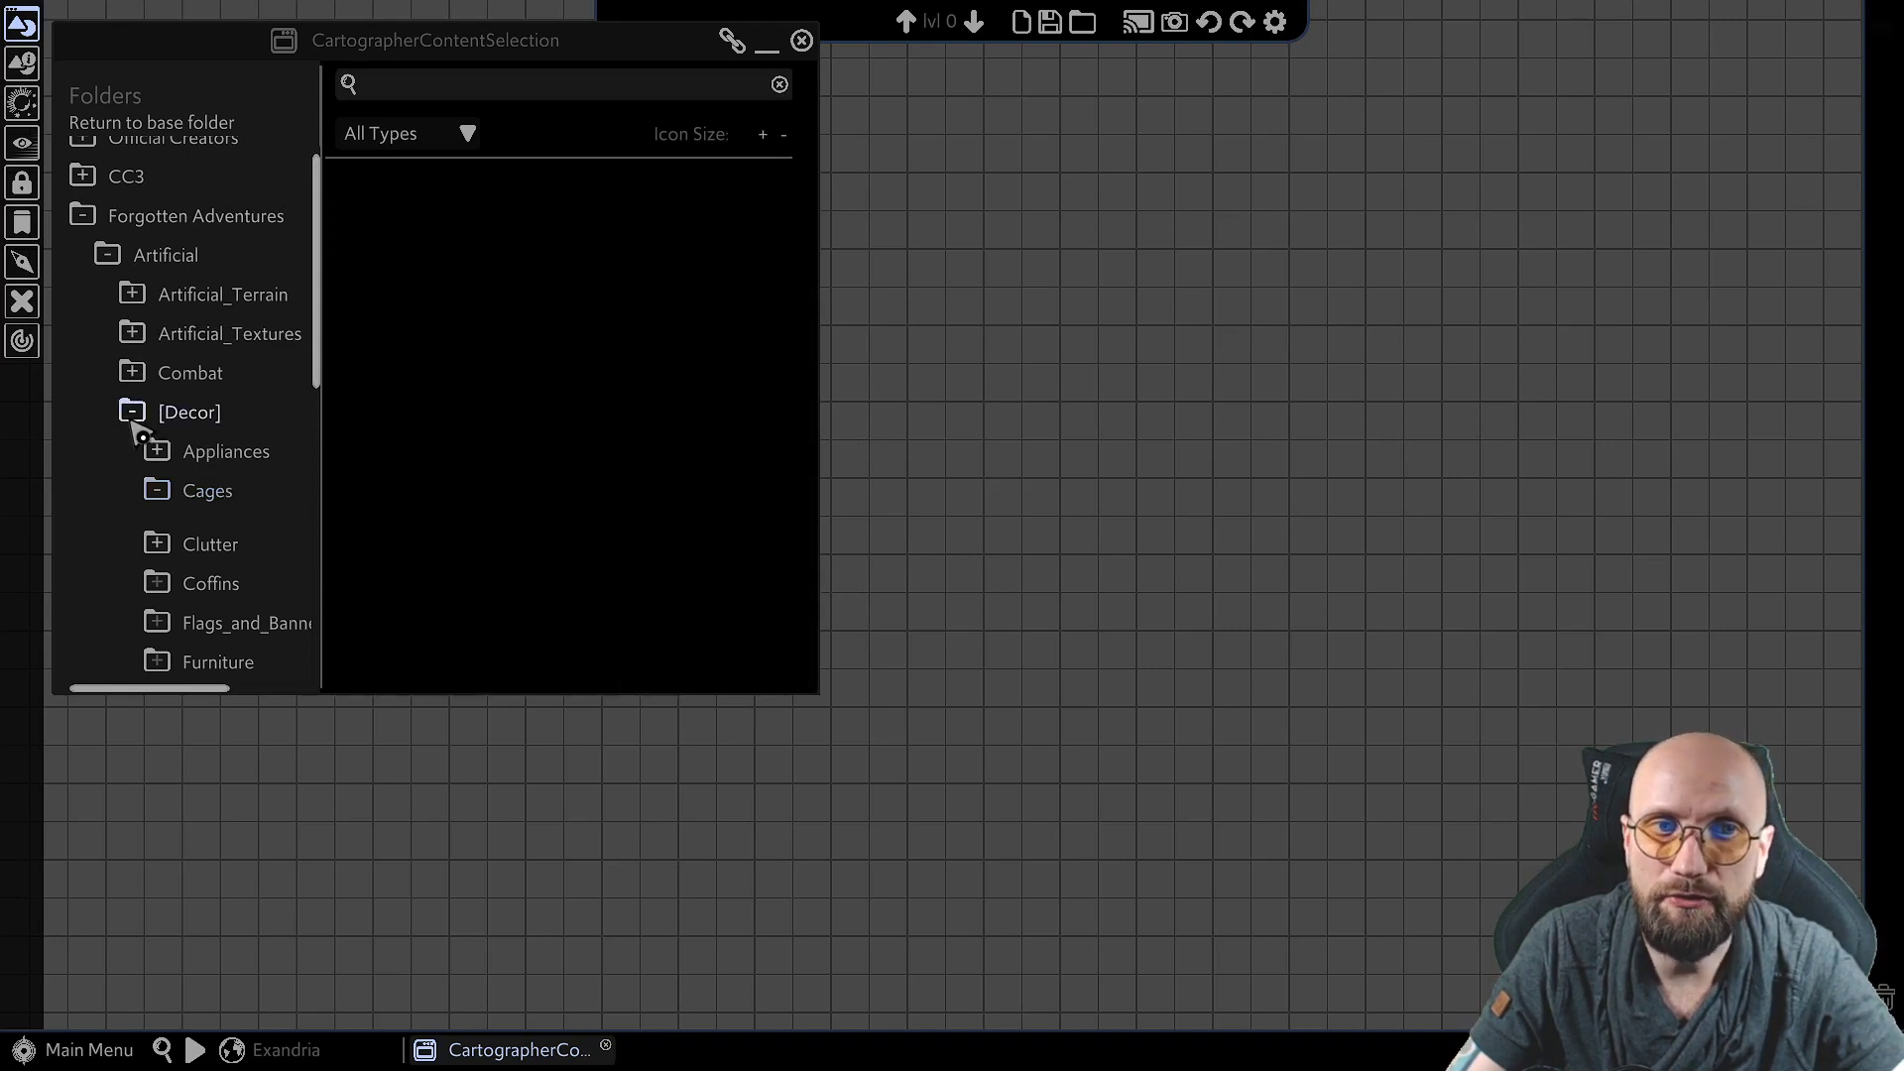
# Collapse Forgotten Adventures, expand myAssets and show its FA Walls flipped folder.
pyautogui.click(84, 227)
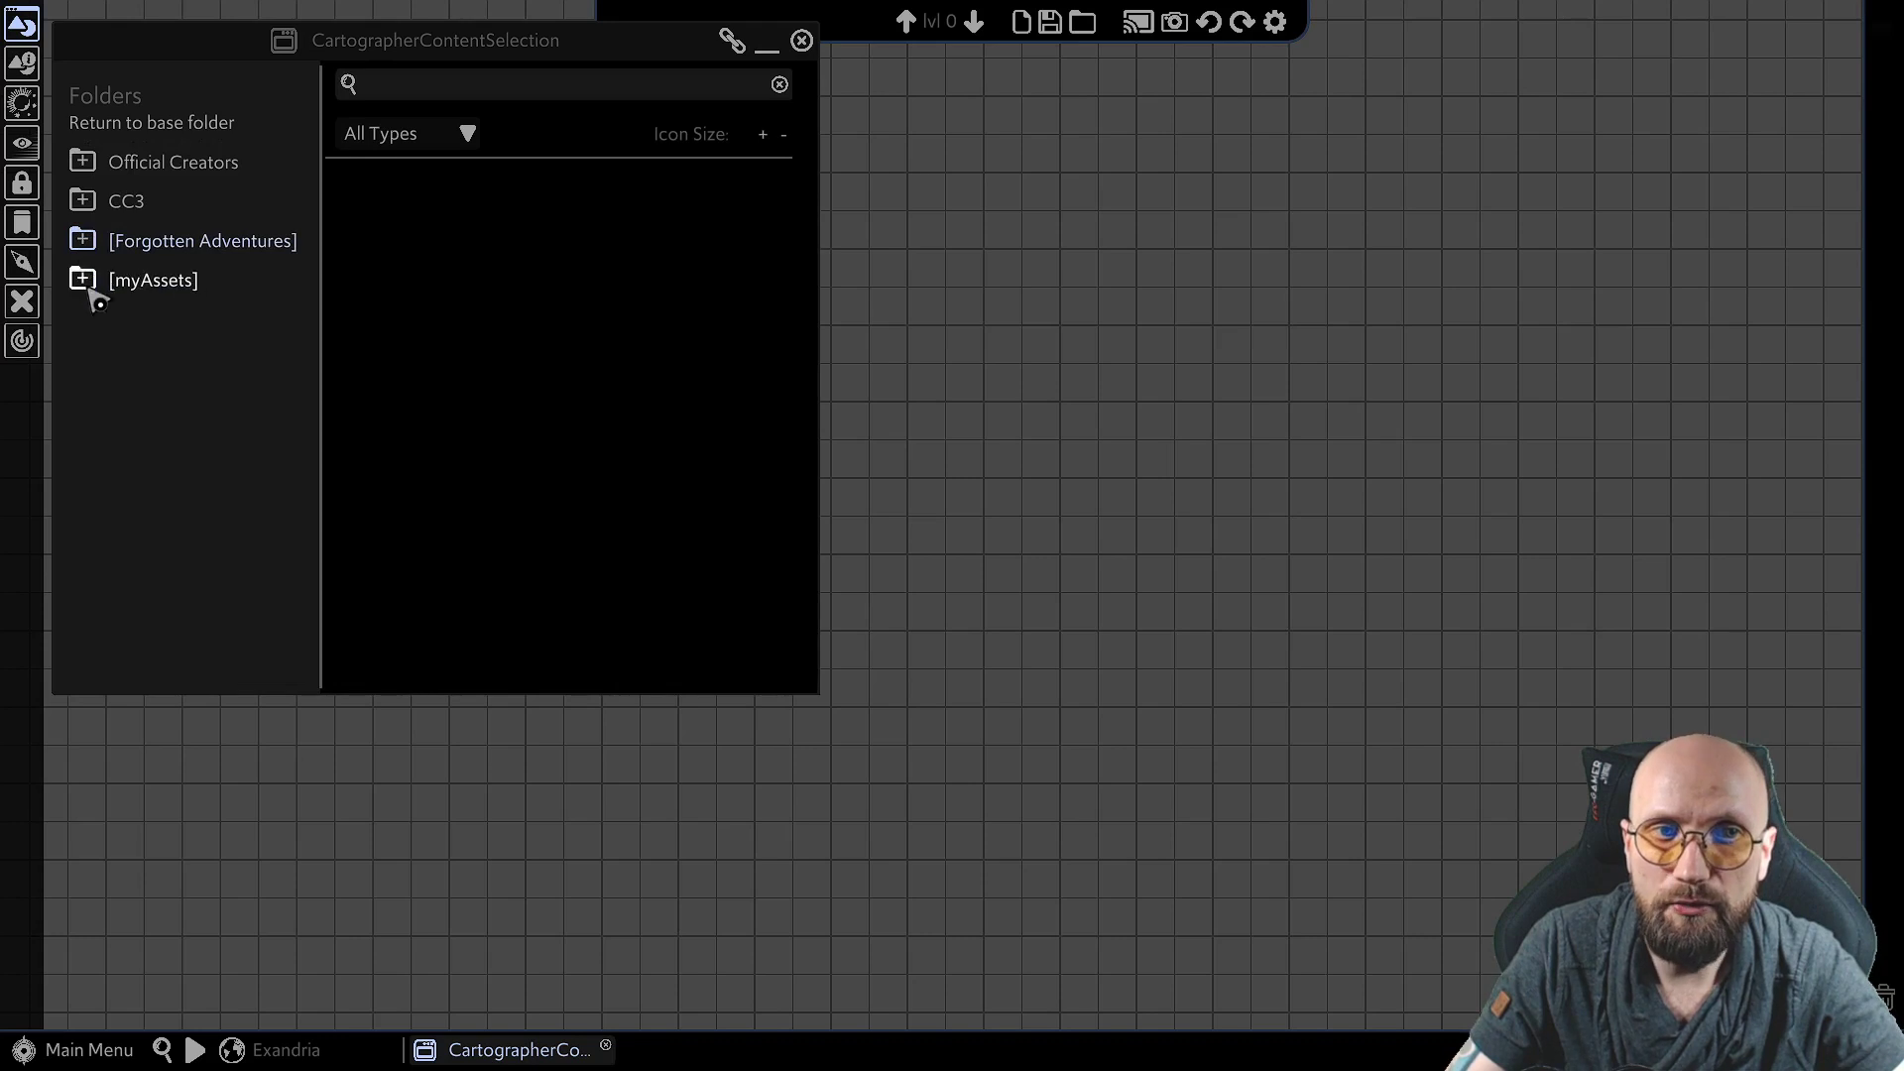
pyautogui.click(82, 281)
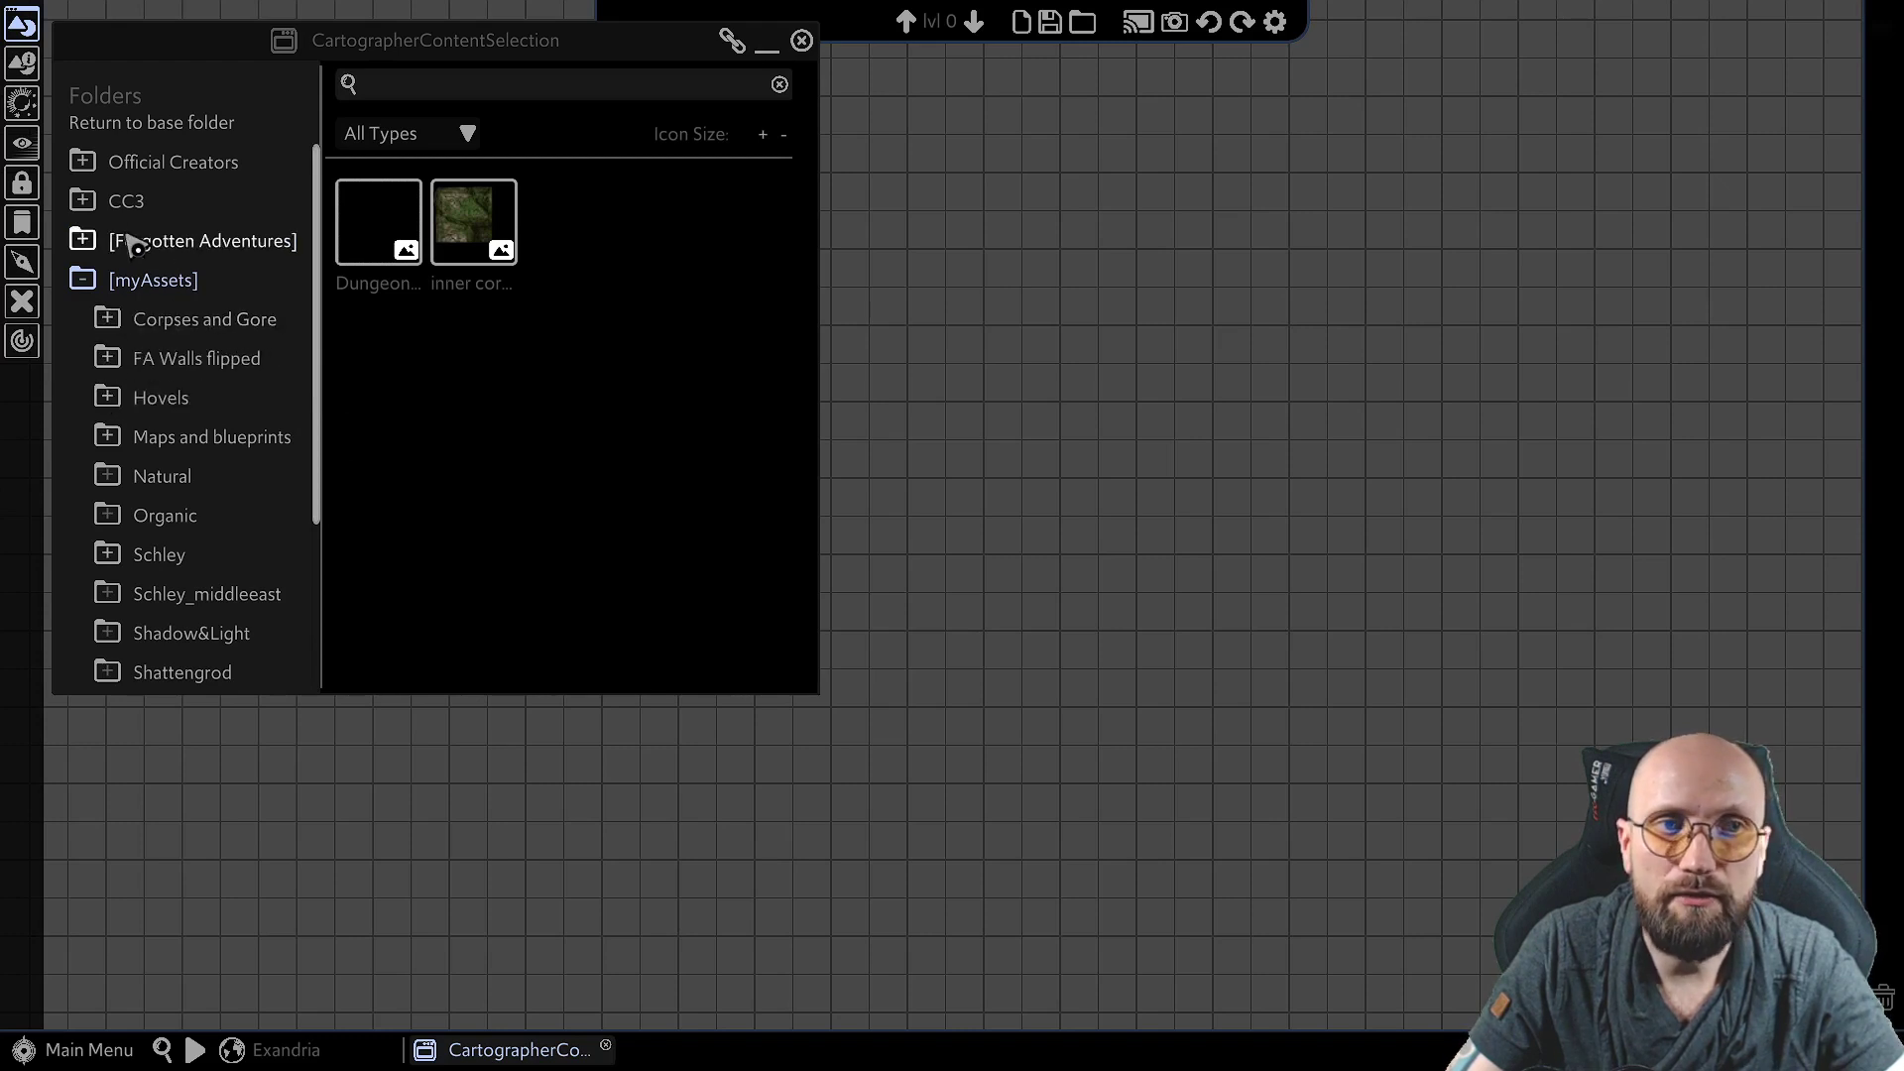
pyautogui.click(156, 248)
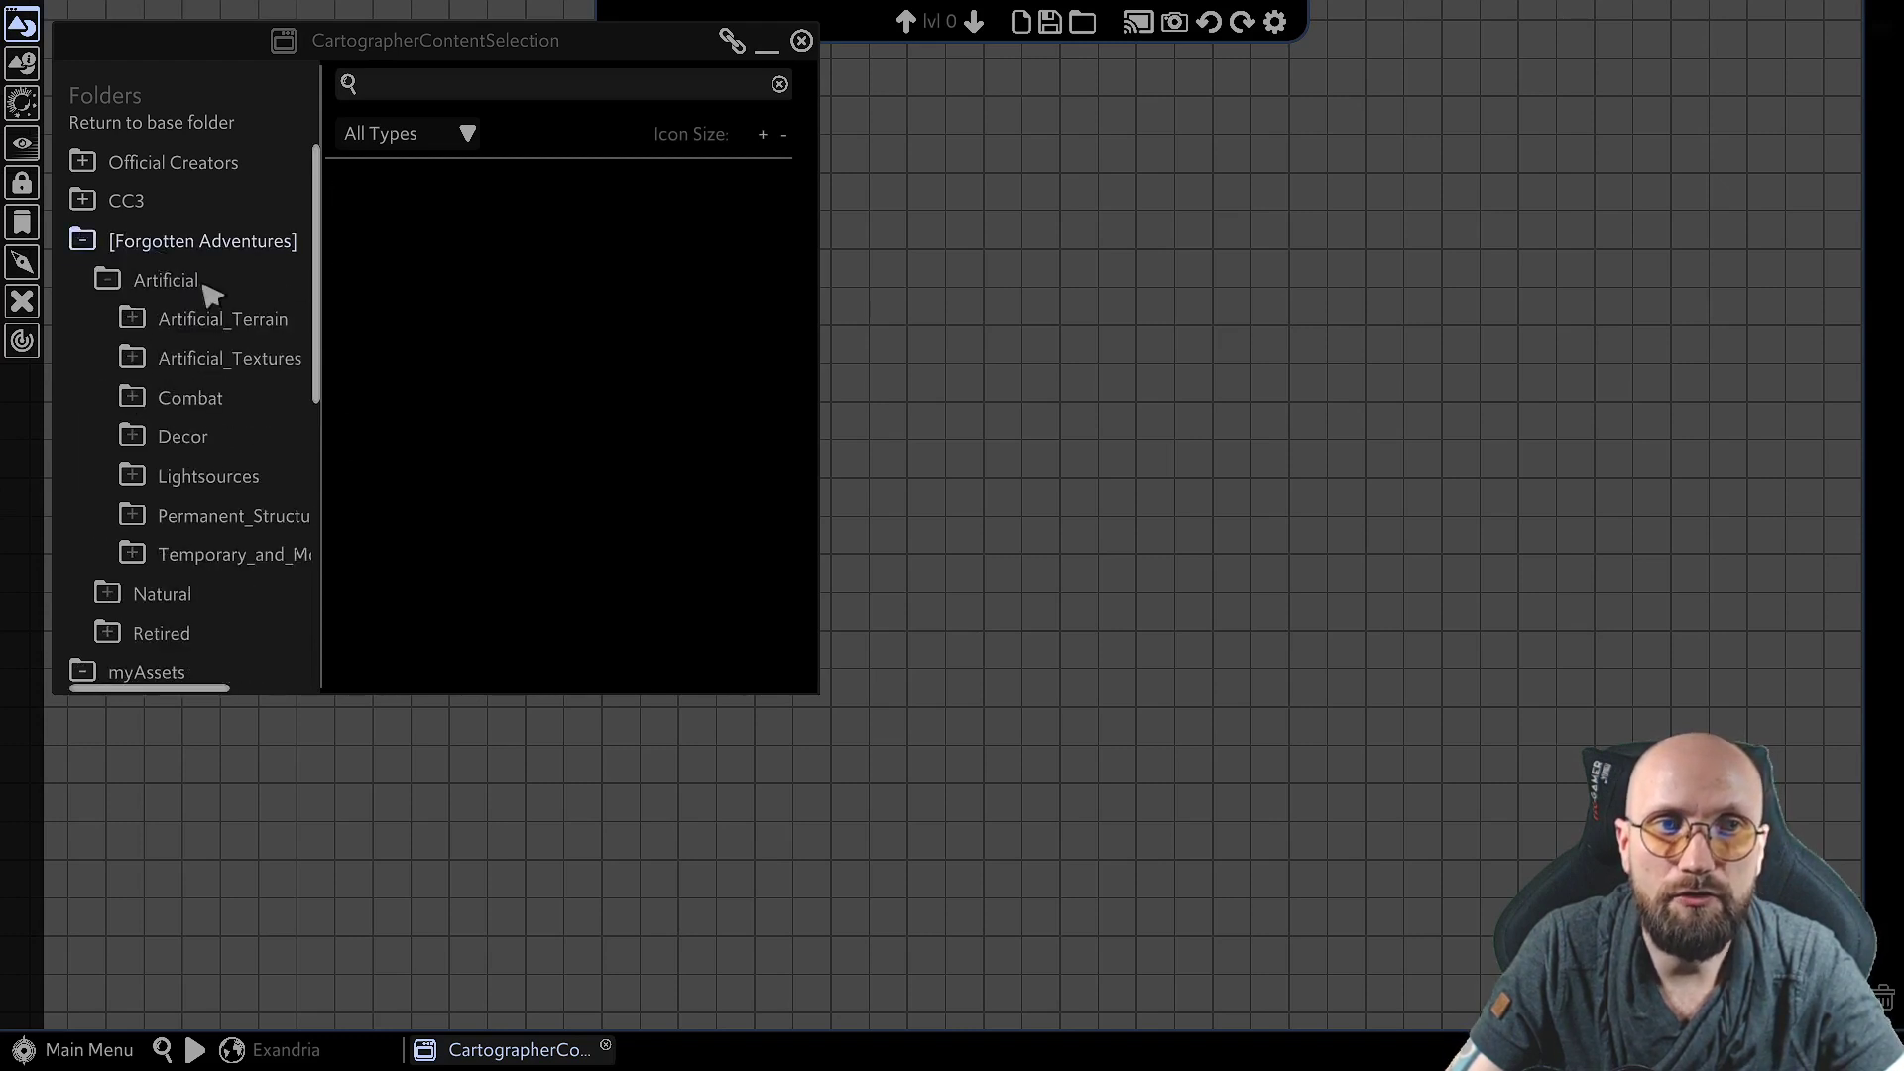
pyautogui.click(195, 243)
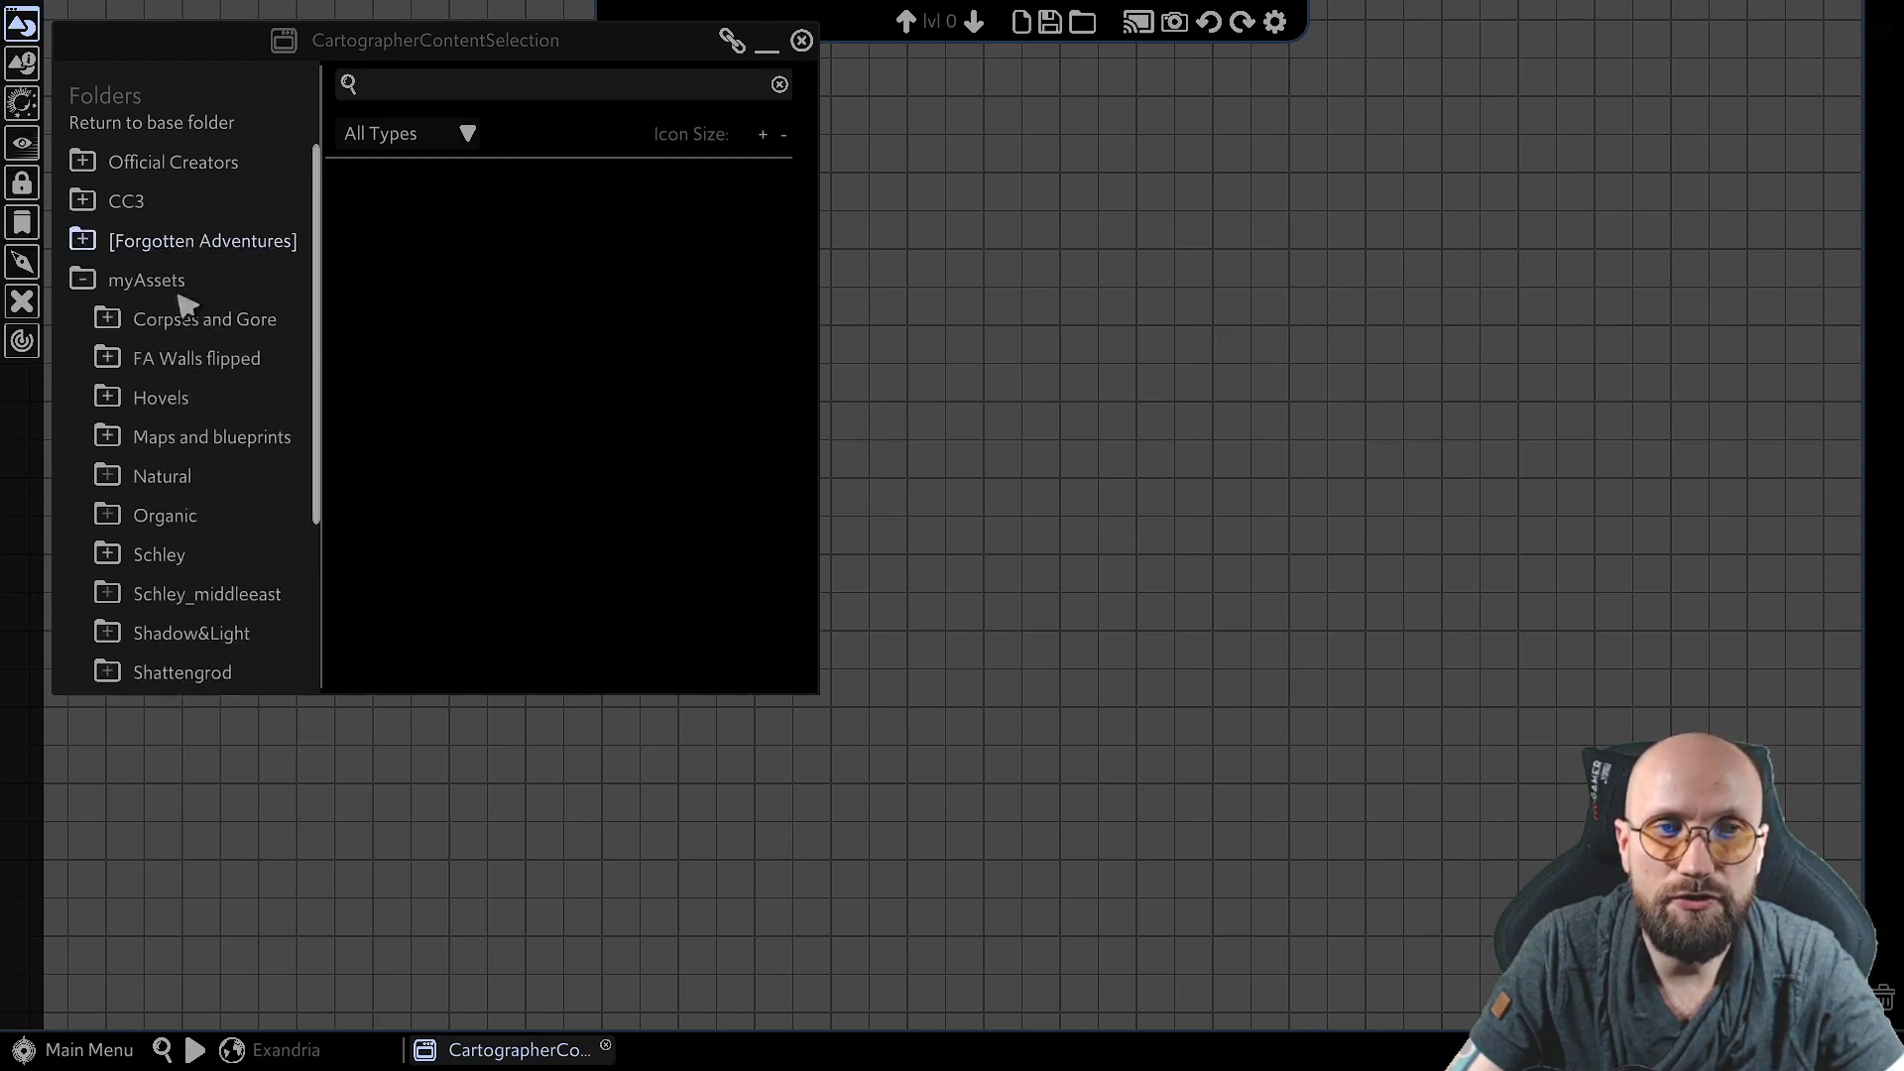
pyautogui.click(240, 362)
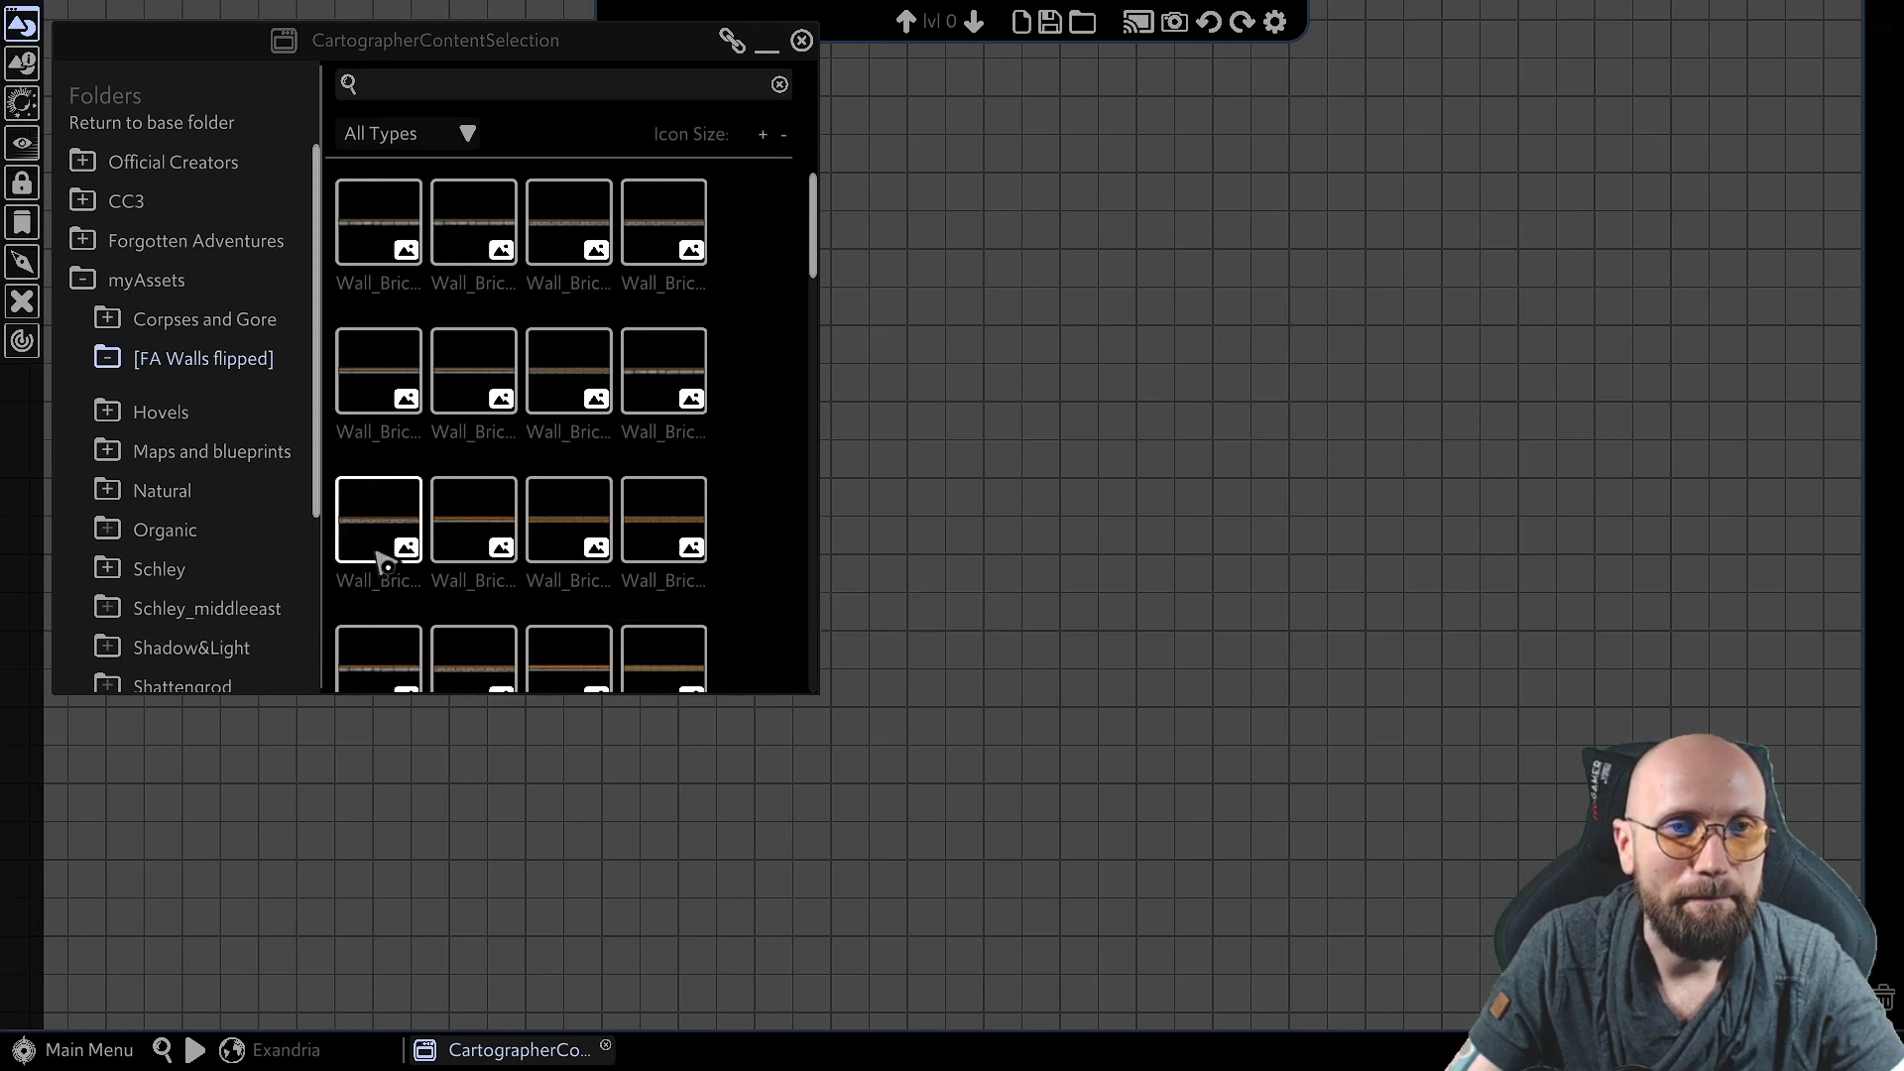
# Drill into Forgotten Adventures > Artificial > Permanent_Structures > Walls to show the BrickWood wall thumbnails.
pyautogui.click(201, 243)
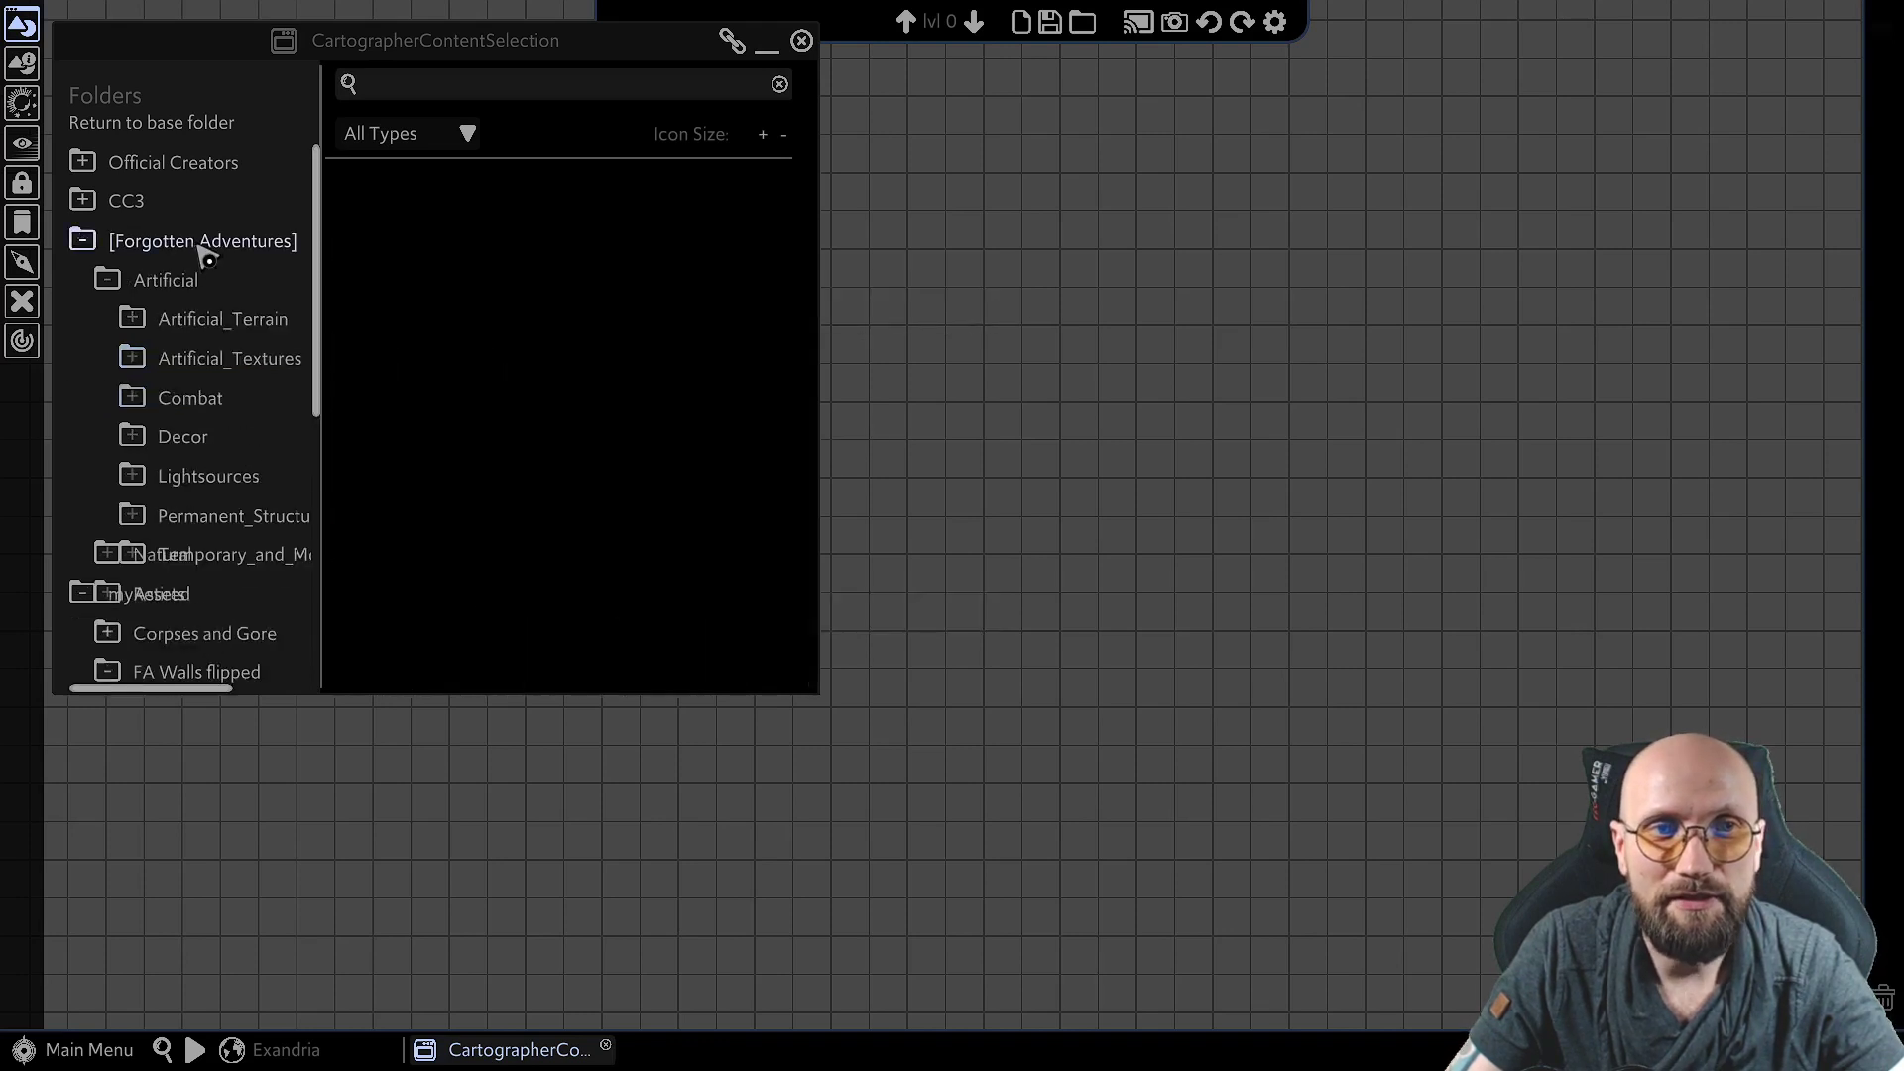
pyautogui.click(248, 363)
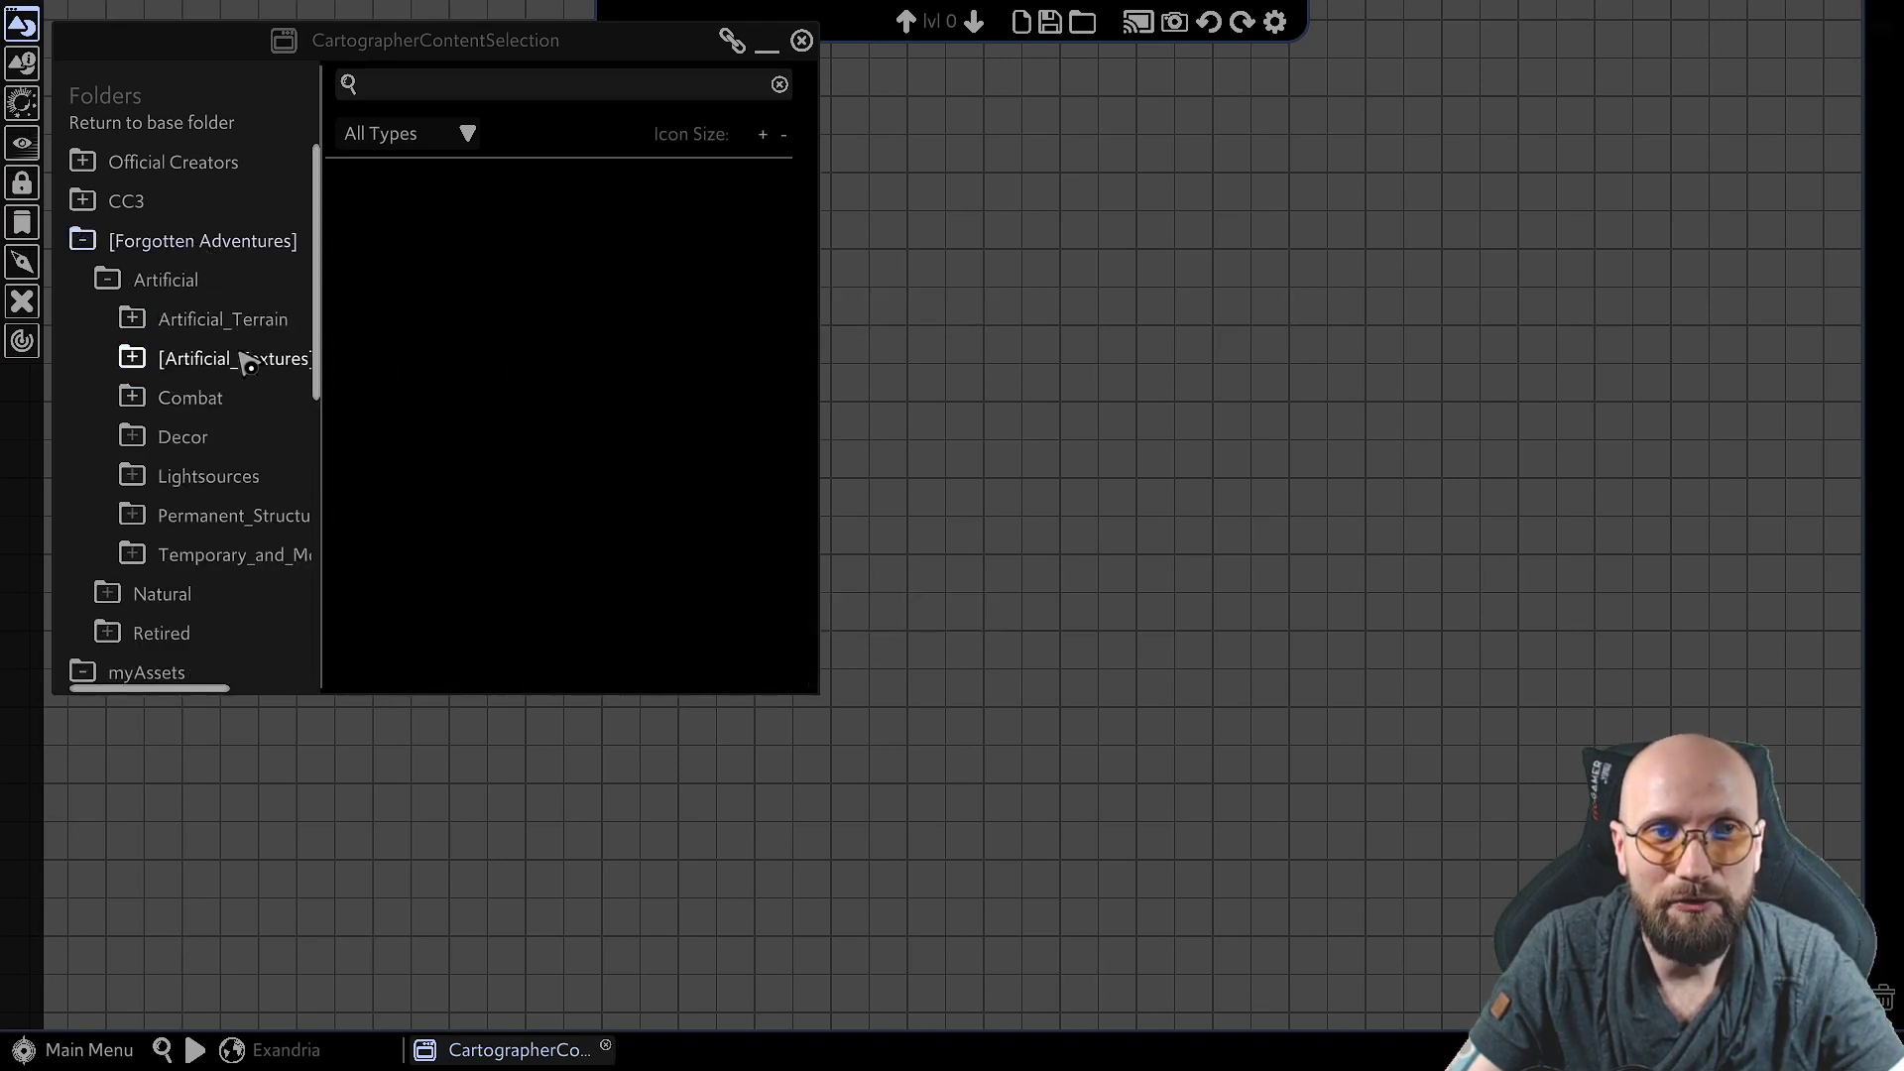
pyautogui.click(204, 513)
pyautogui.scroll(-6, 206, 508)
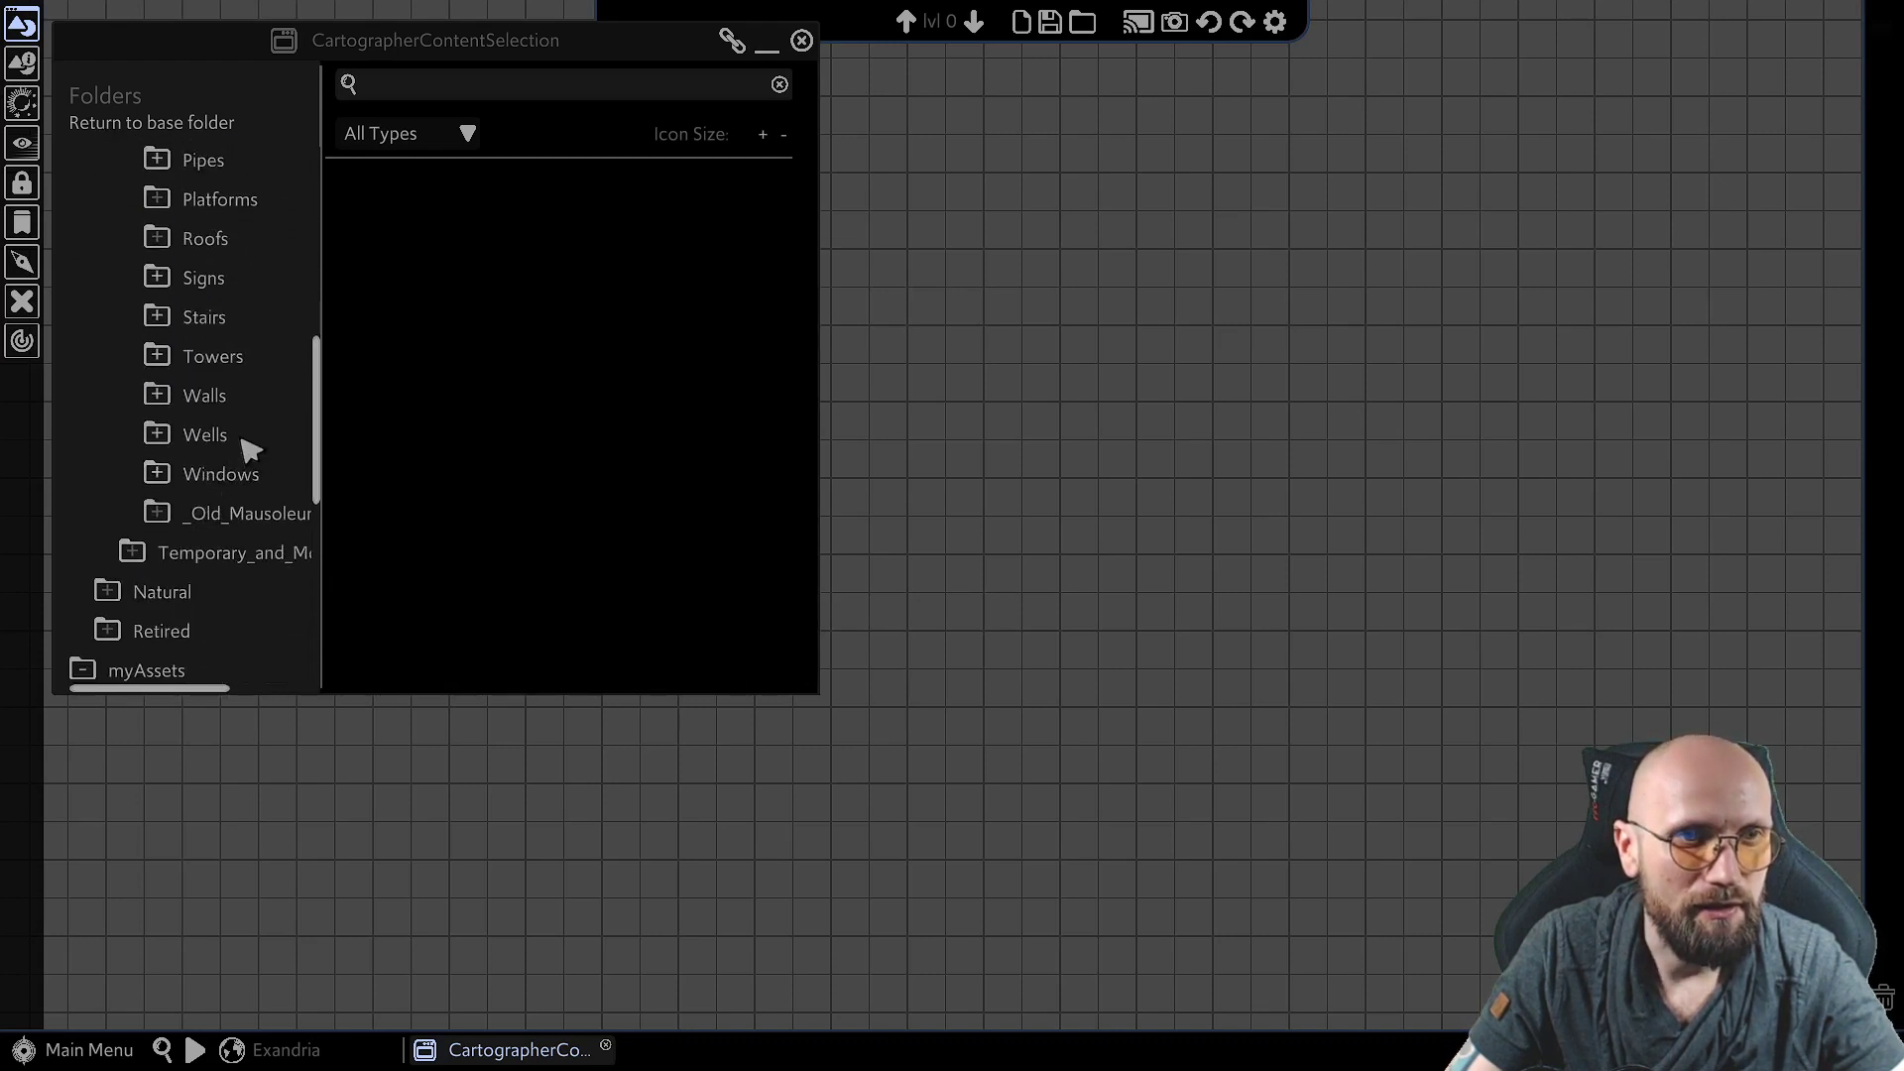
pyautogui.click(218, 397)
pyautogui.scroll(-3, 248, 412)
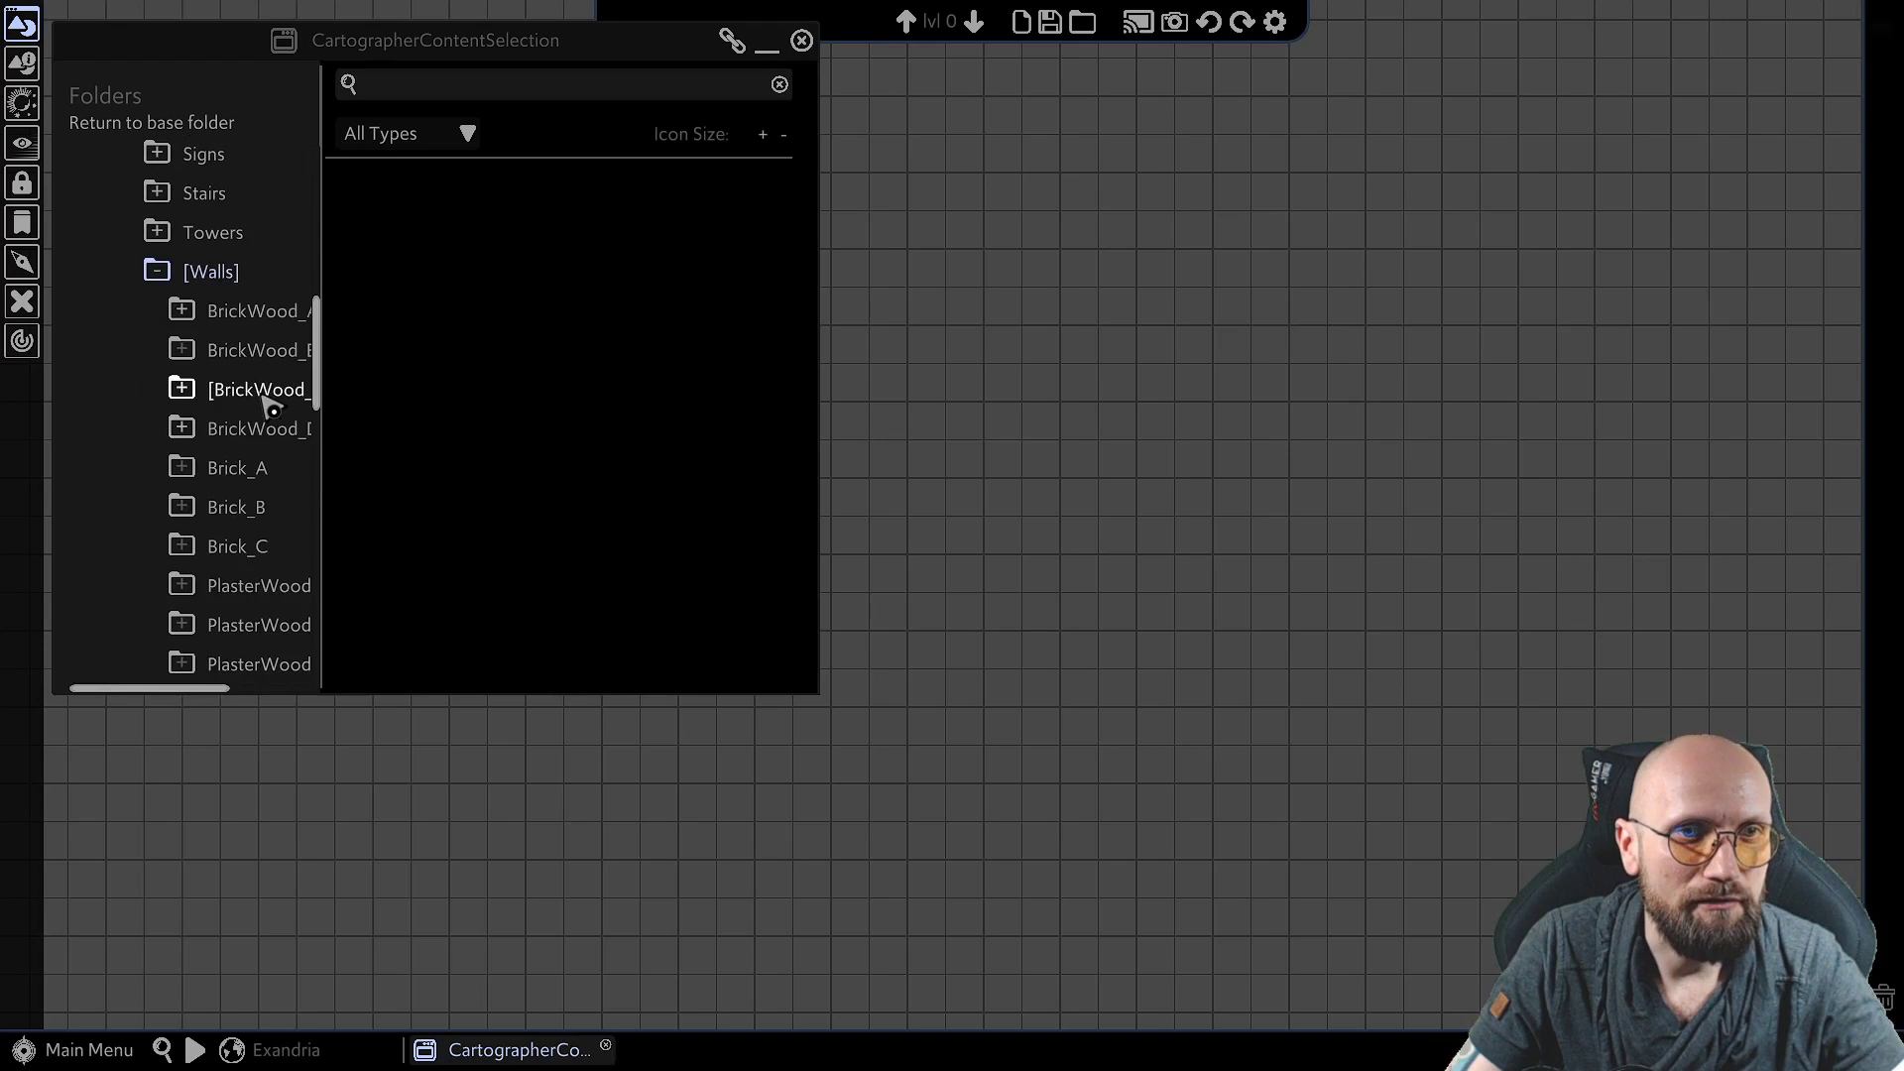
pyautogui.scroll(-3, 585, 466)
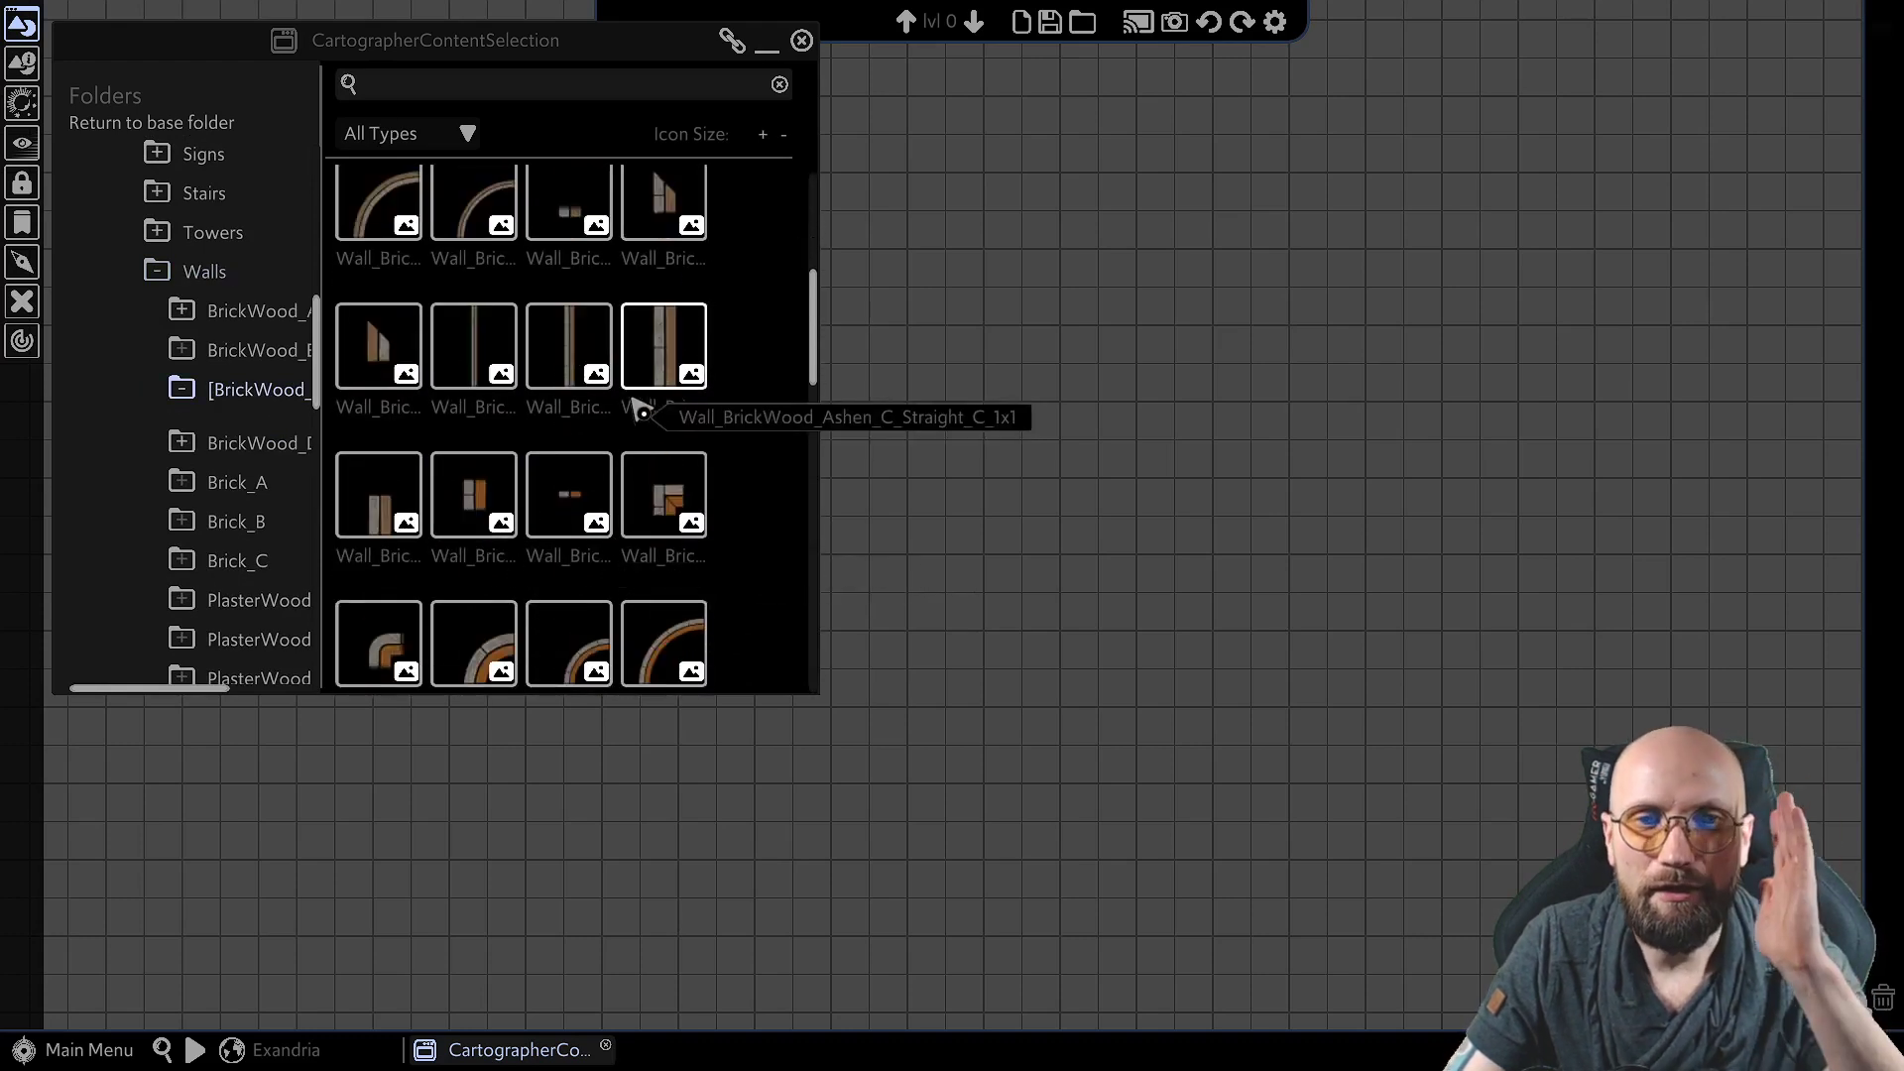
# Pick the straight BrickWood wall piece and place two pieces side by side.
pyautogui.click(664, 337)
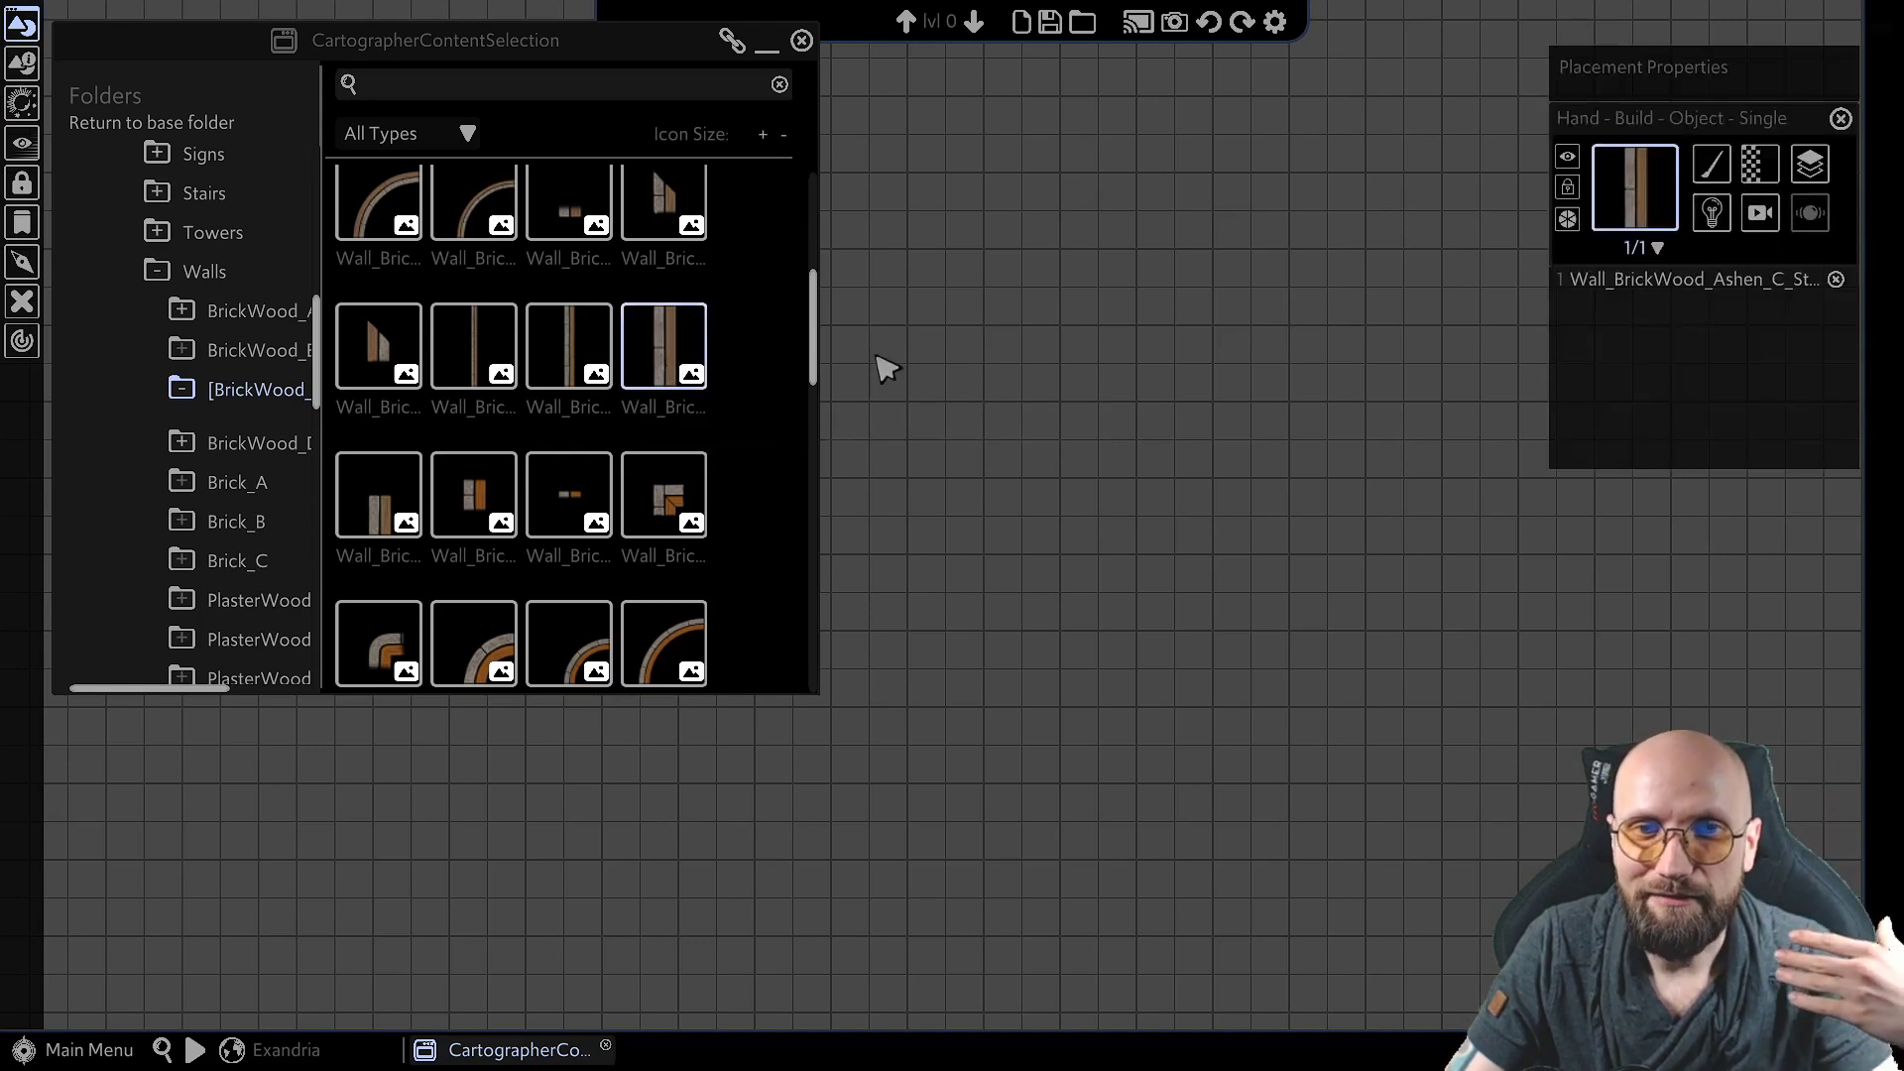
pyautogui.scroll(3, 1024, 496)
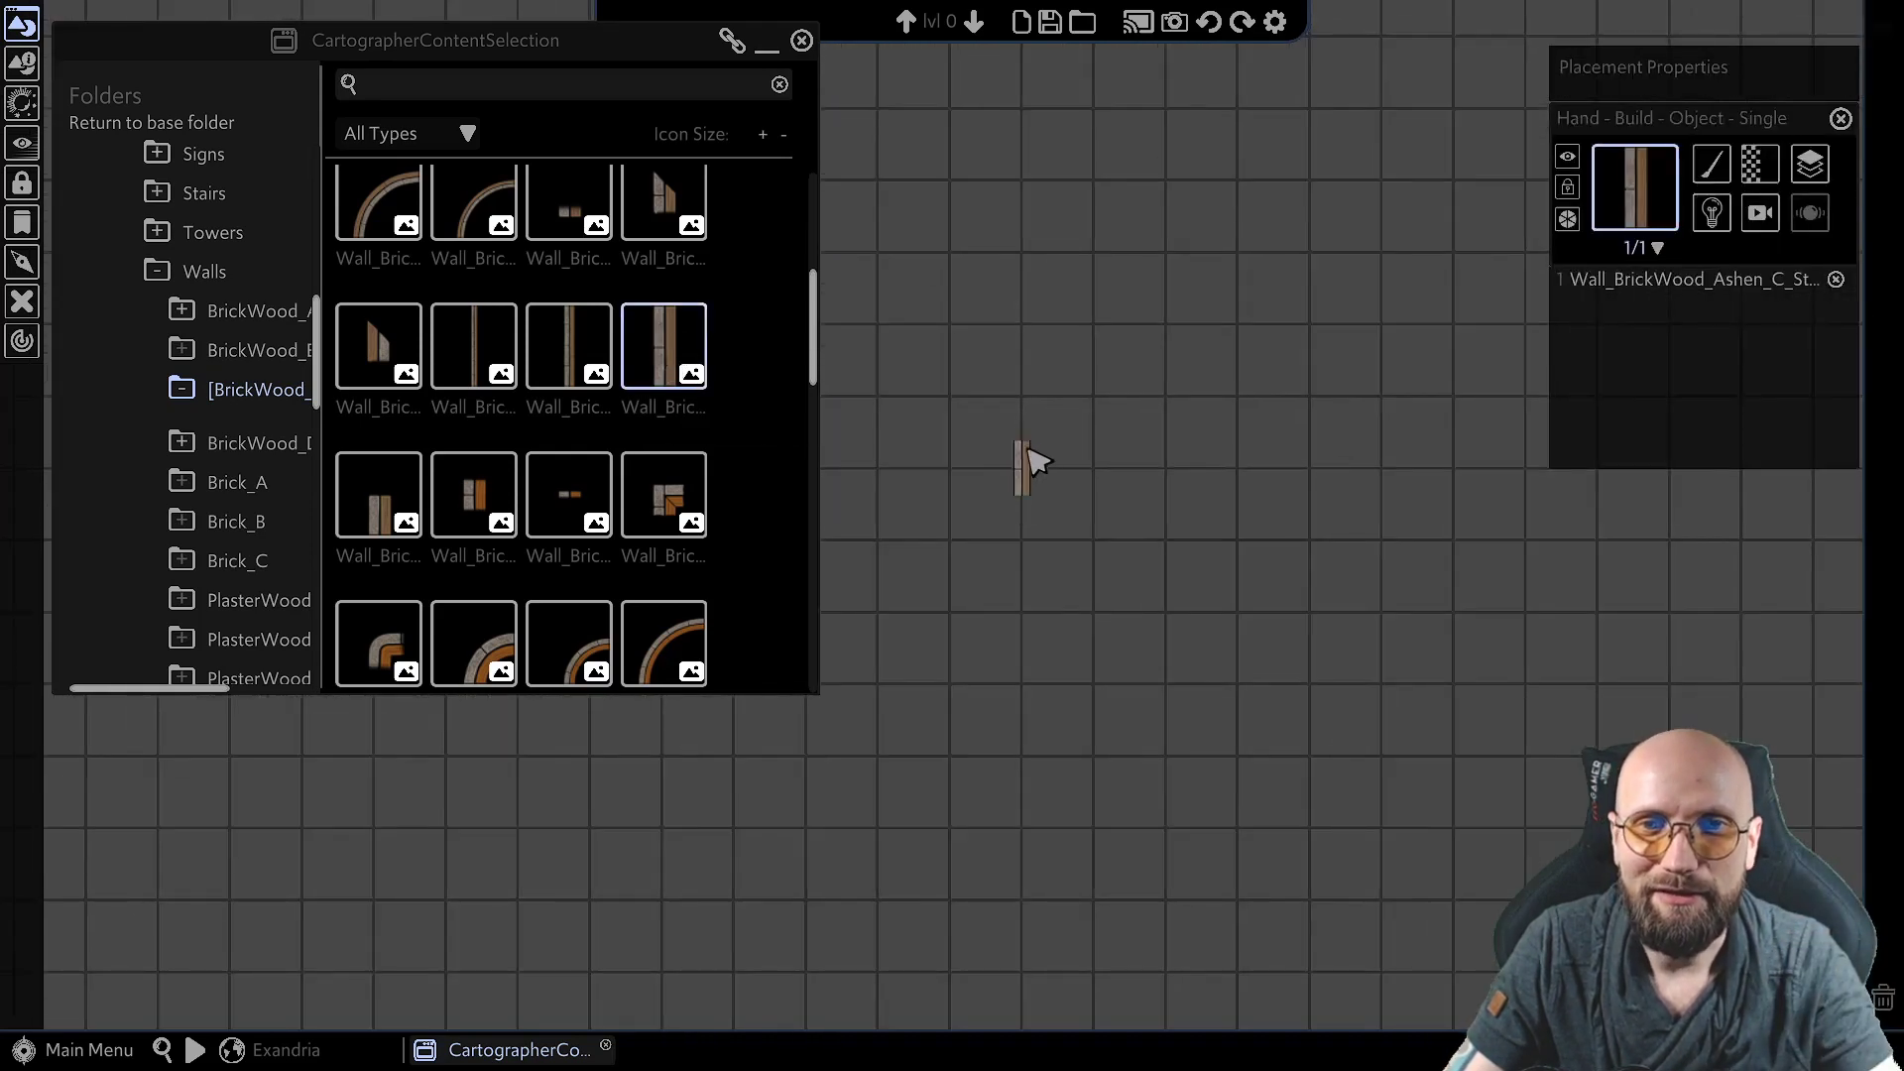
pyautogui.click(1029, 455)
pyautogui.click(1102, 454)
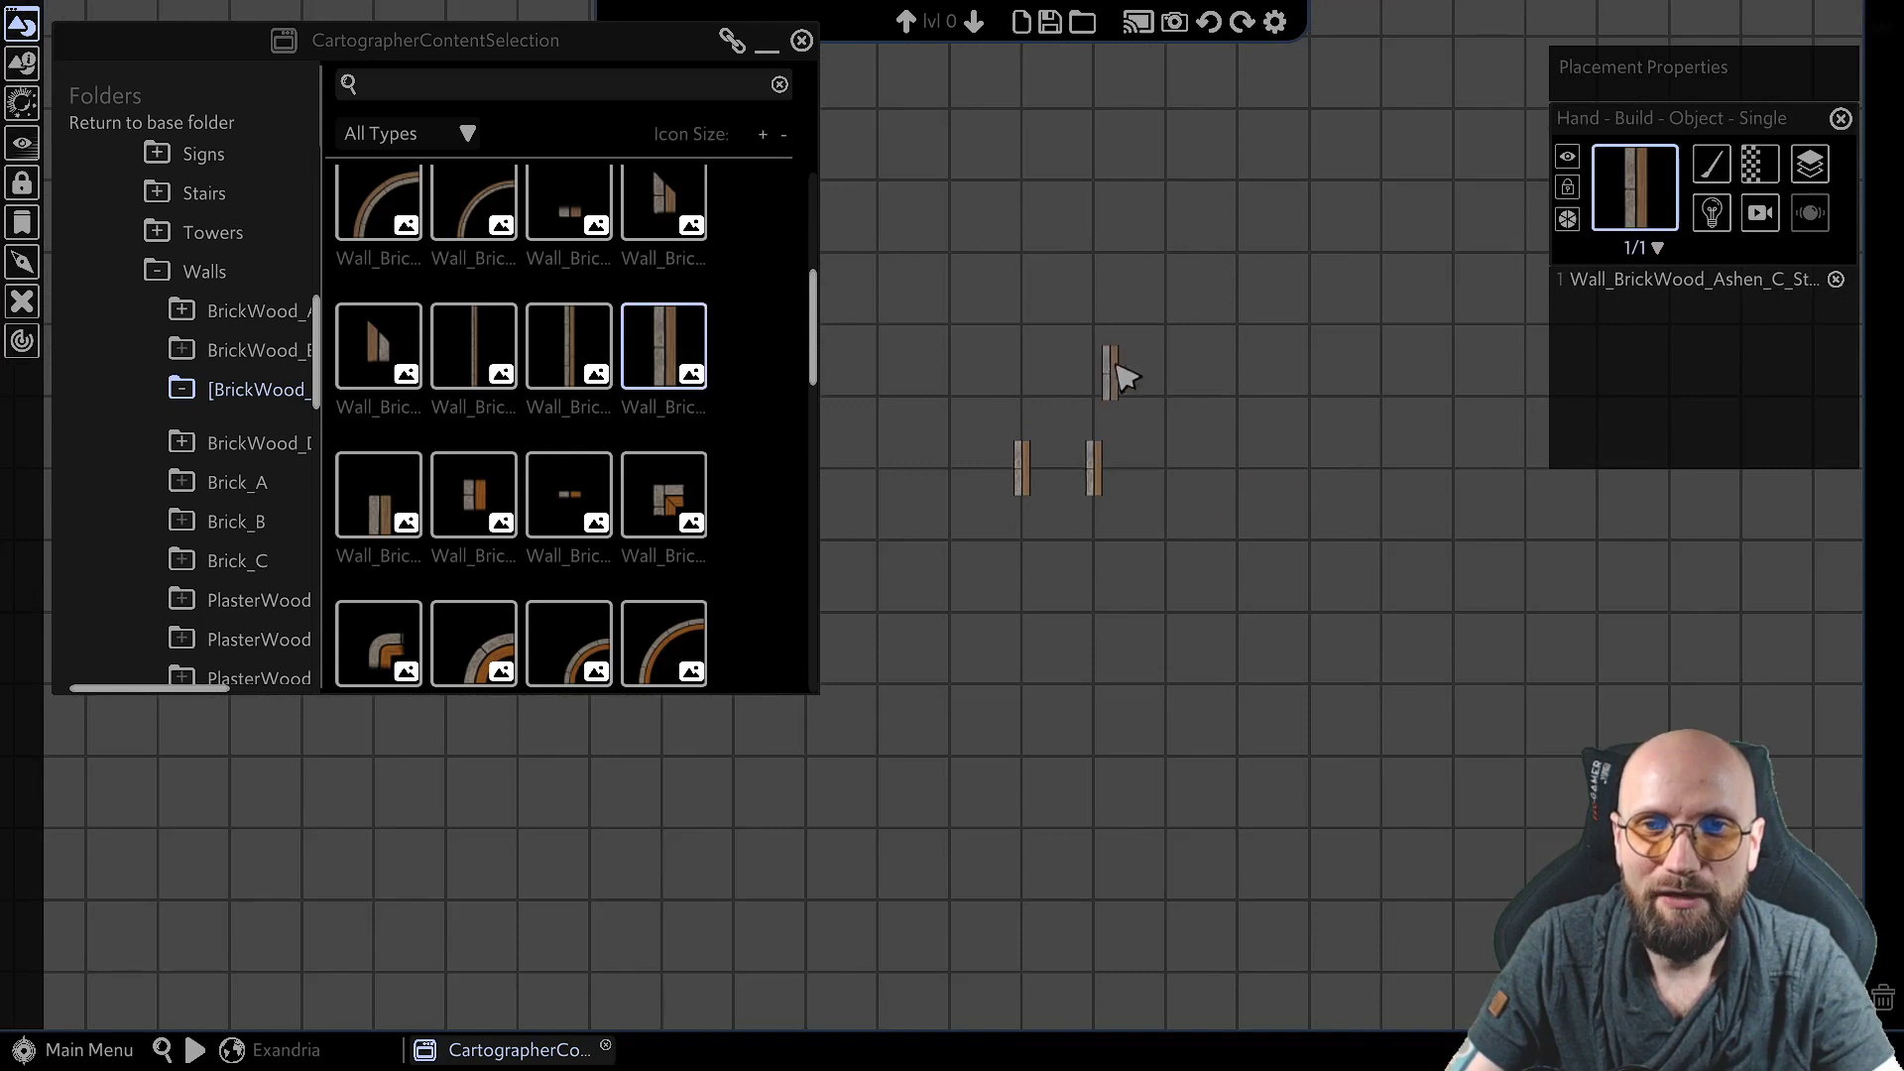
# Switch placement to Line > Straight and draw wall lines, the second at width 8.32.
pyautogui.click(1634, 189)
pyautogui.moveTo(1668, 263)
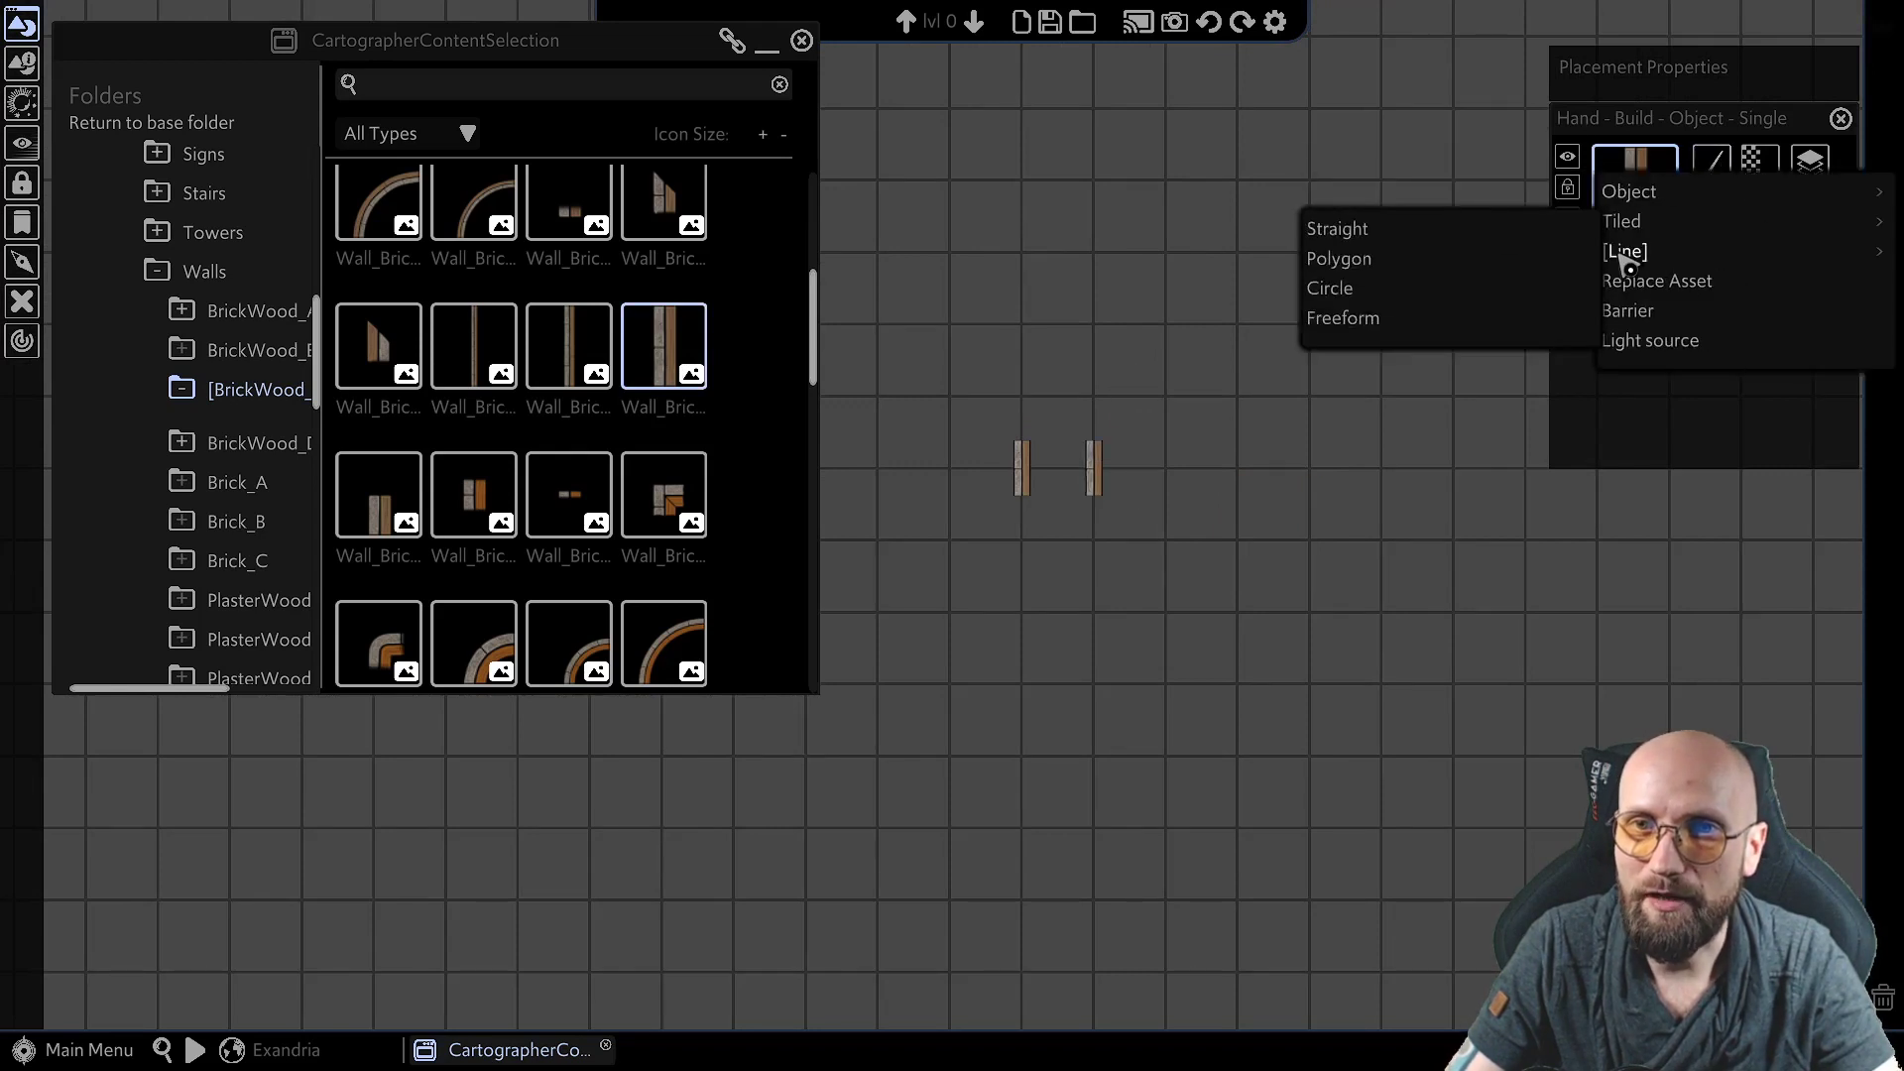
pyautogui.click(1332, 234)
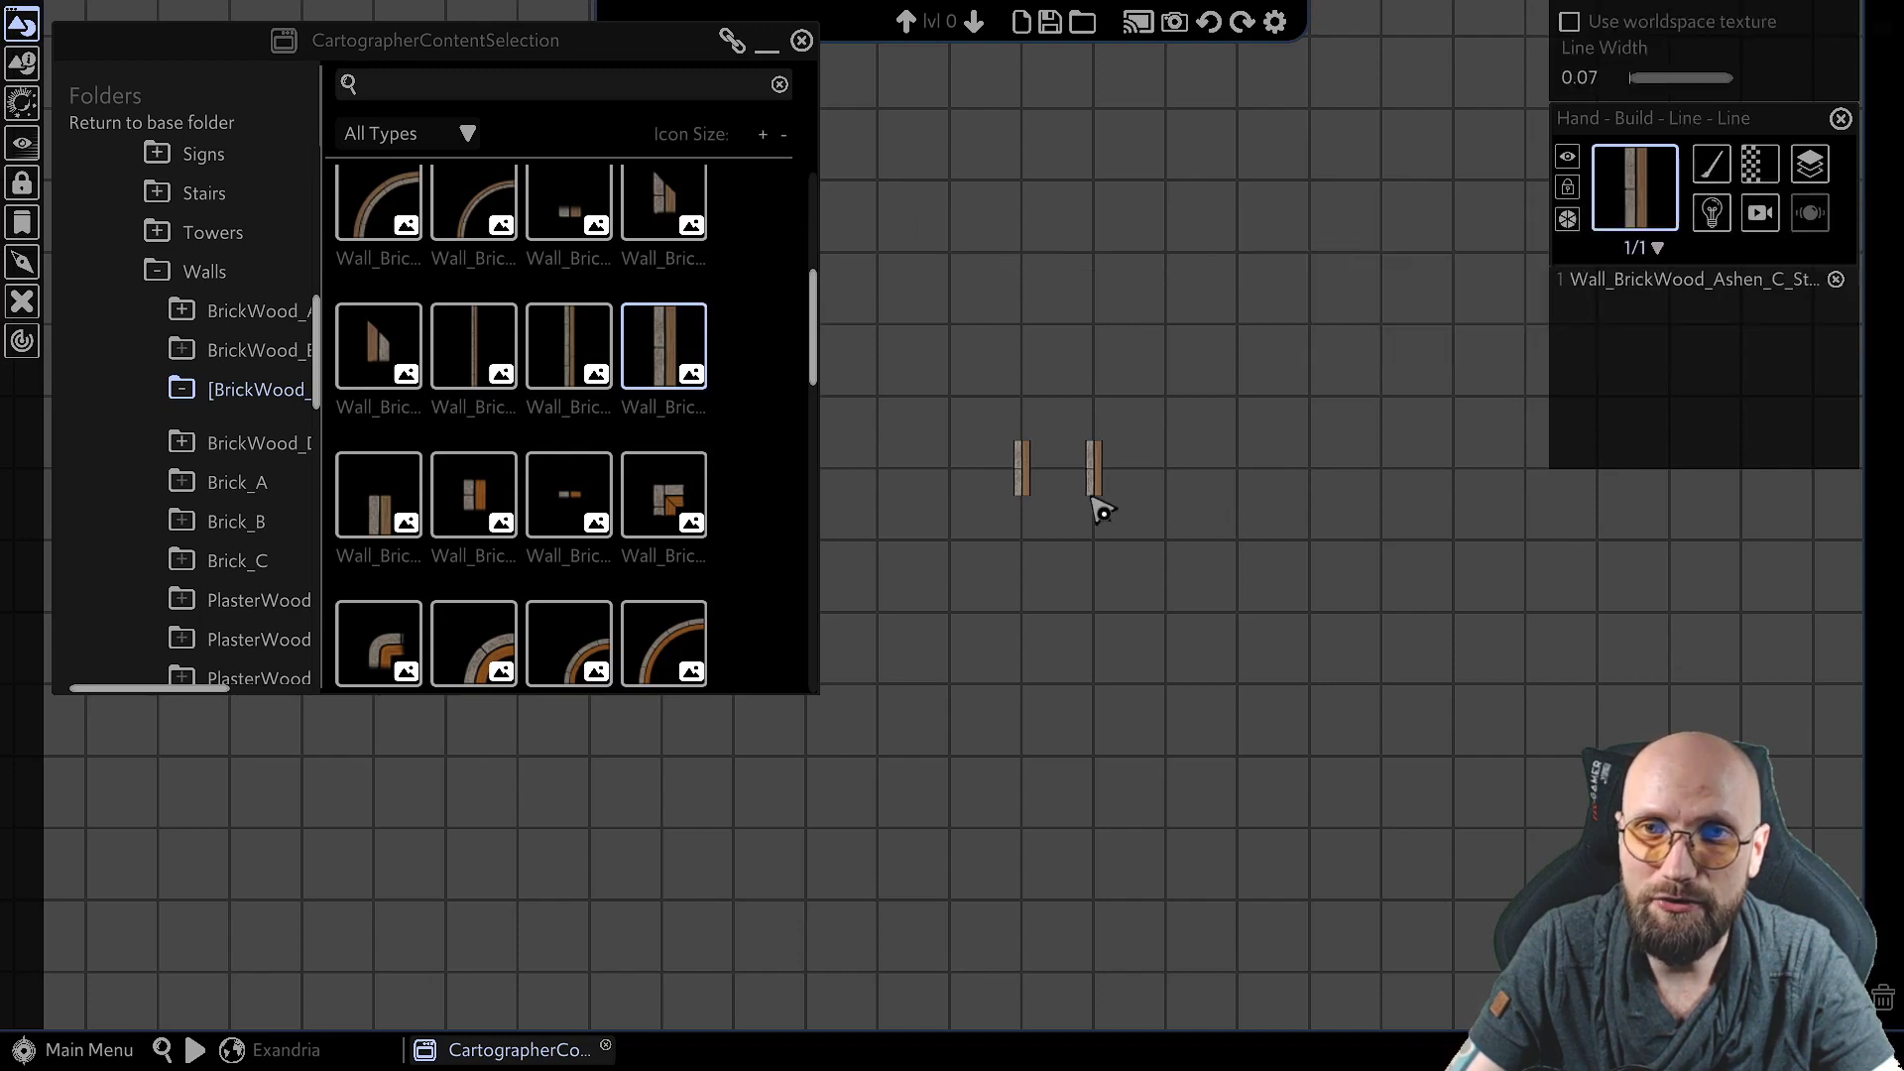
pyautogui.moveTo(962, 601); pyautogui.dragTo(1482, 601)
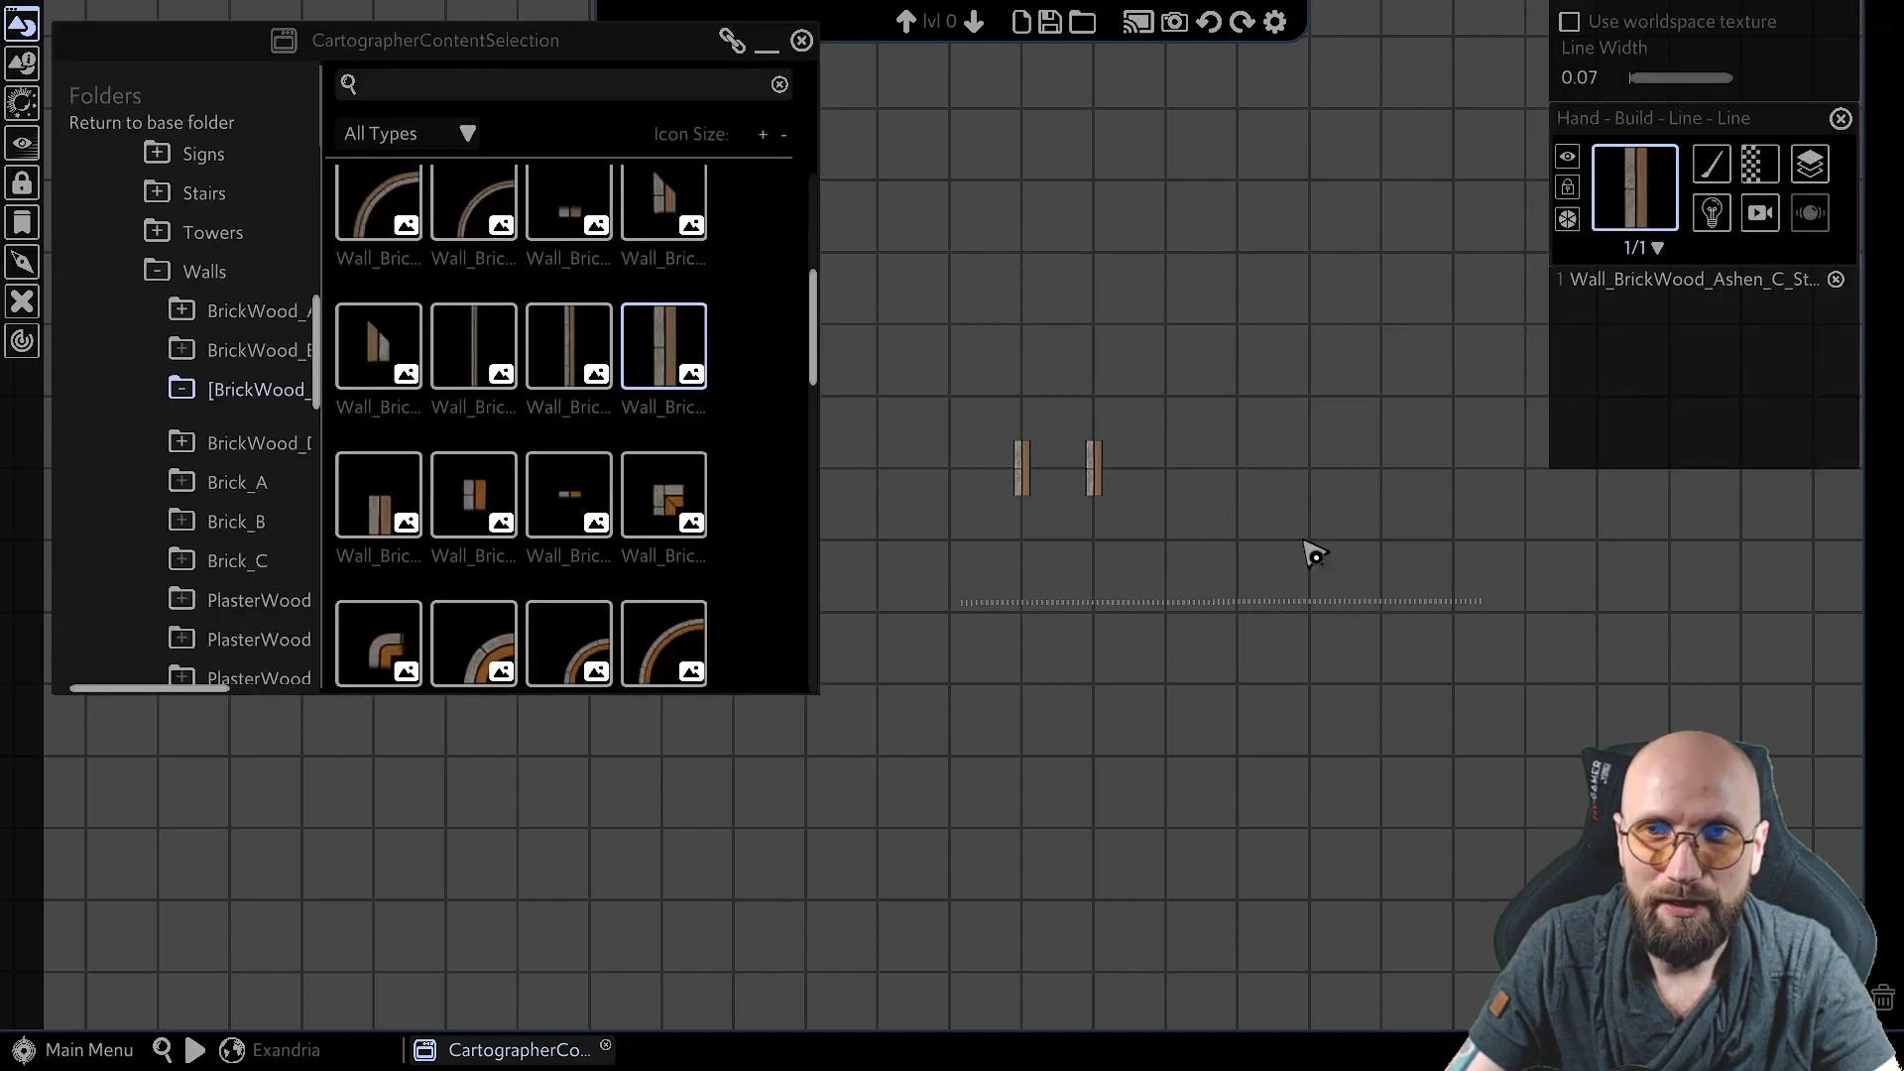
pyautogui.moveTo(1656, 82); pyautogui.dragTo(1716, 78)
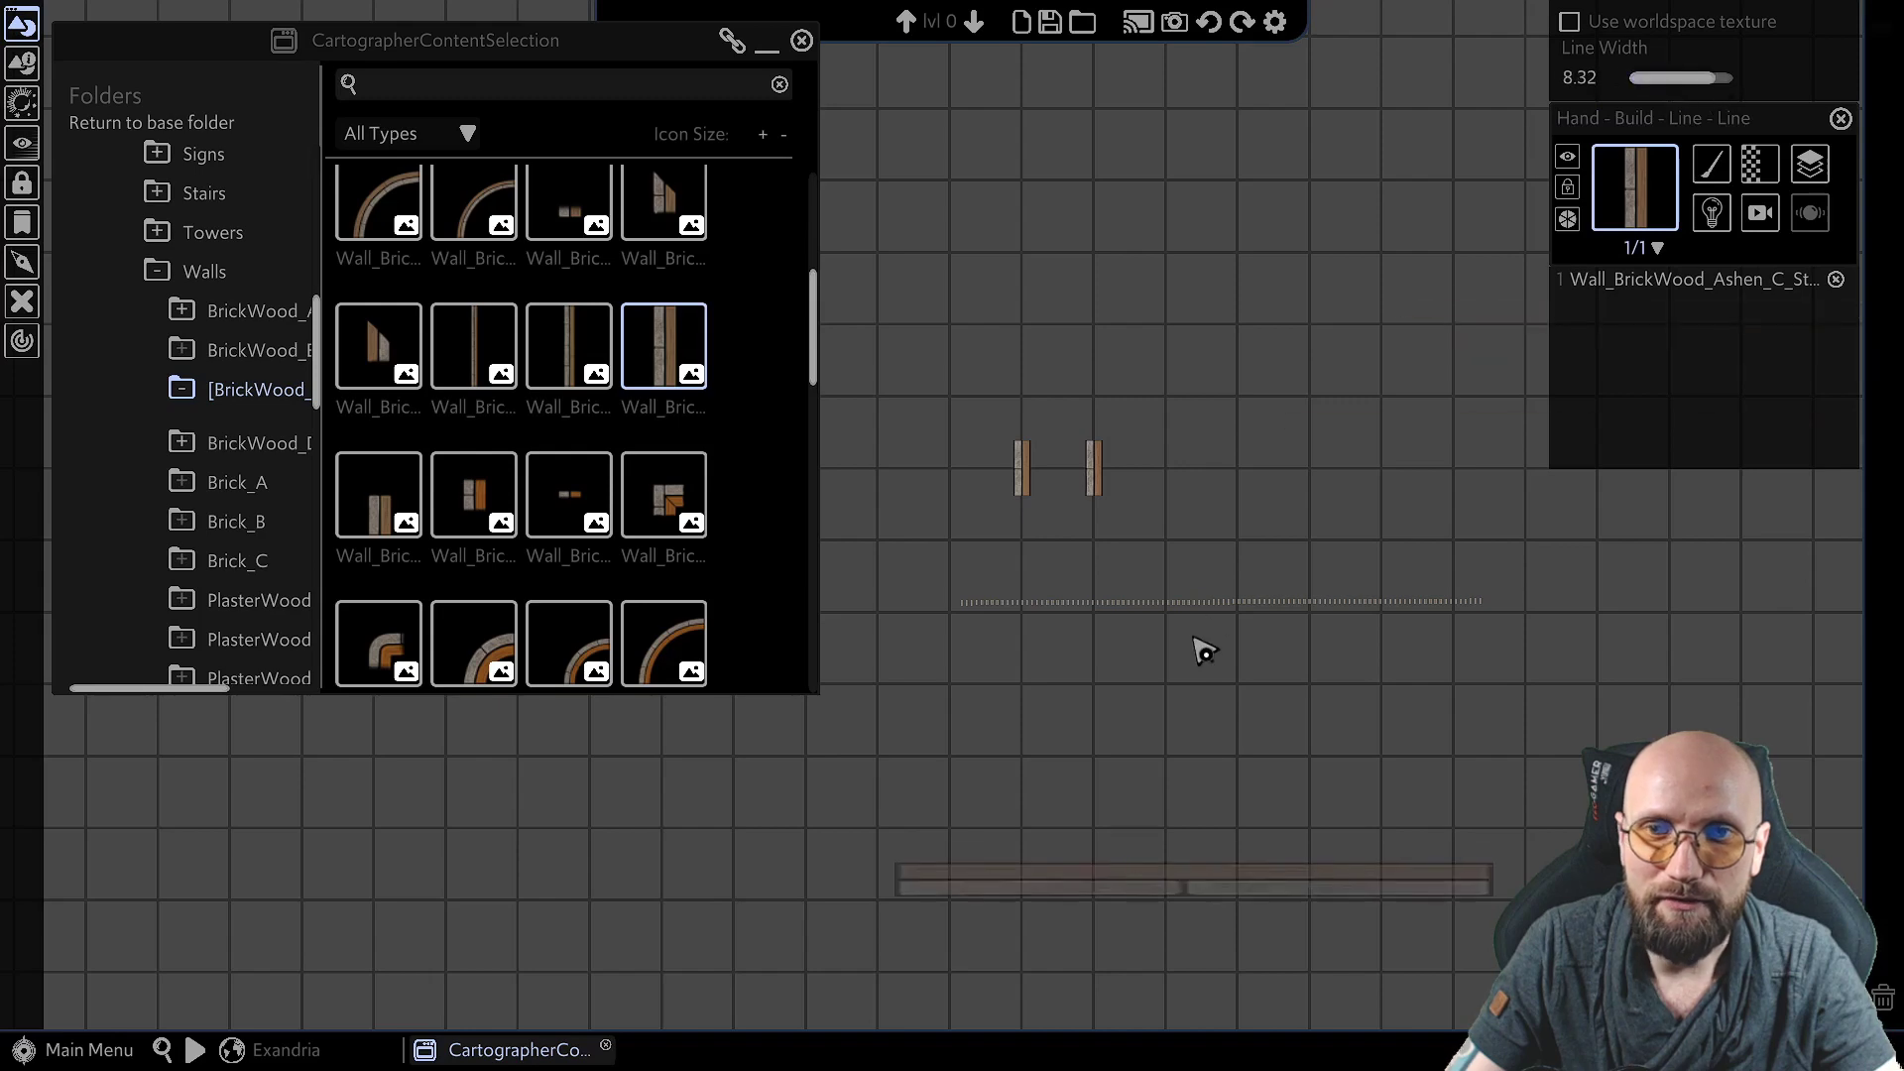
pyautogui.moveTo(932, 796); pyautogui.dragTo(1532, 788)
# Draw a thinner wall line at Line Width 3.14 lower on the map.
pyautogui.scroll(-4, 1012, 510)
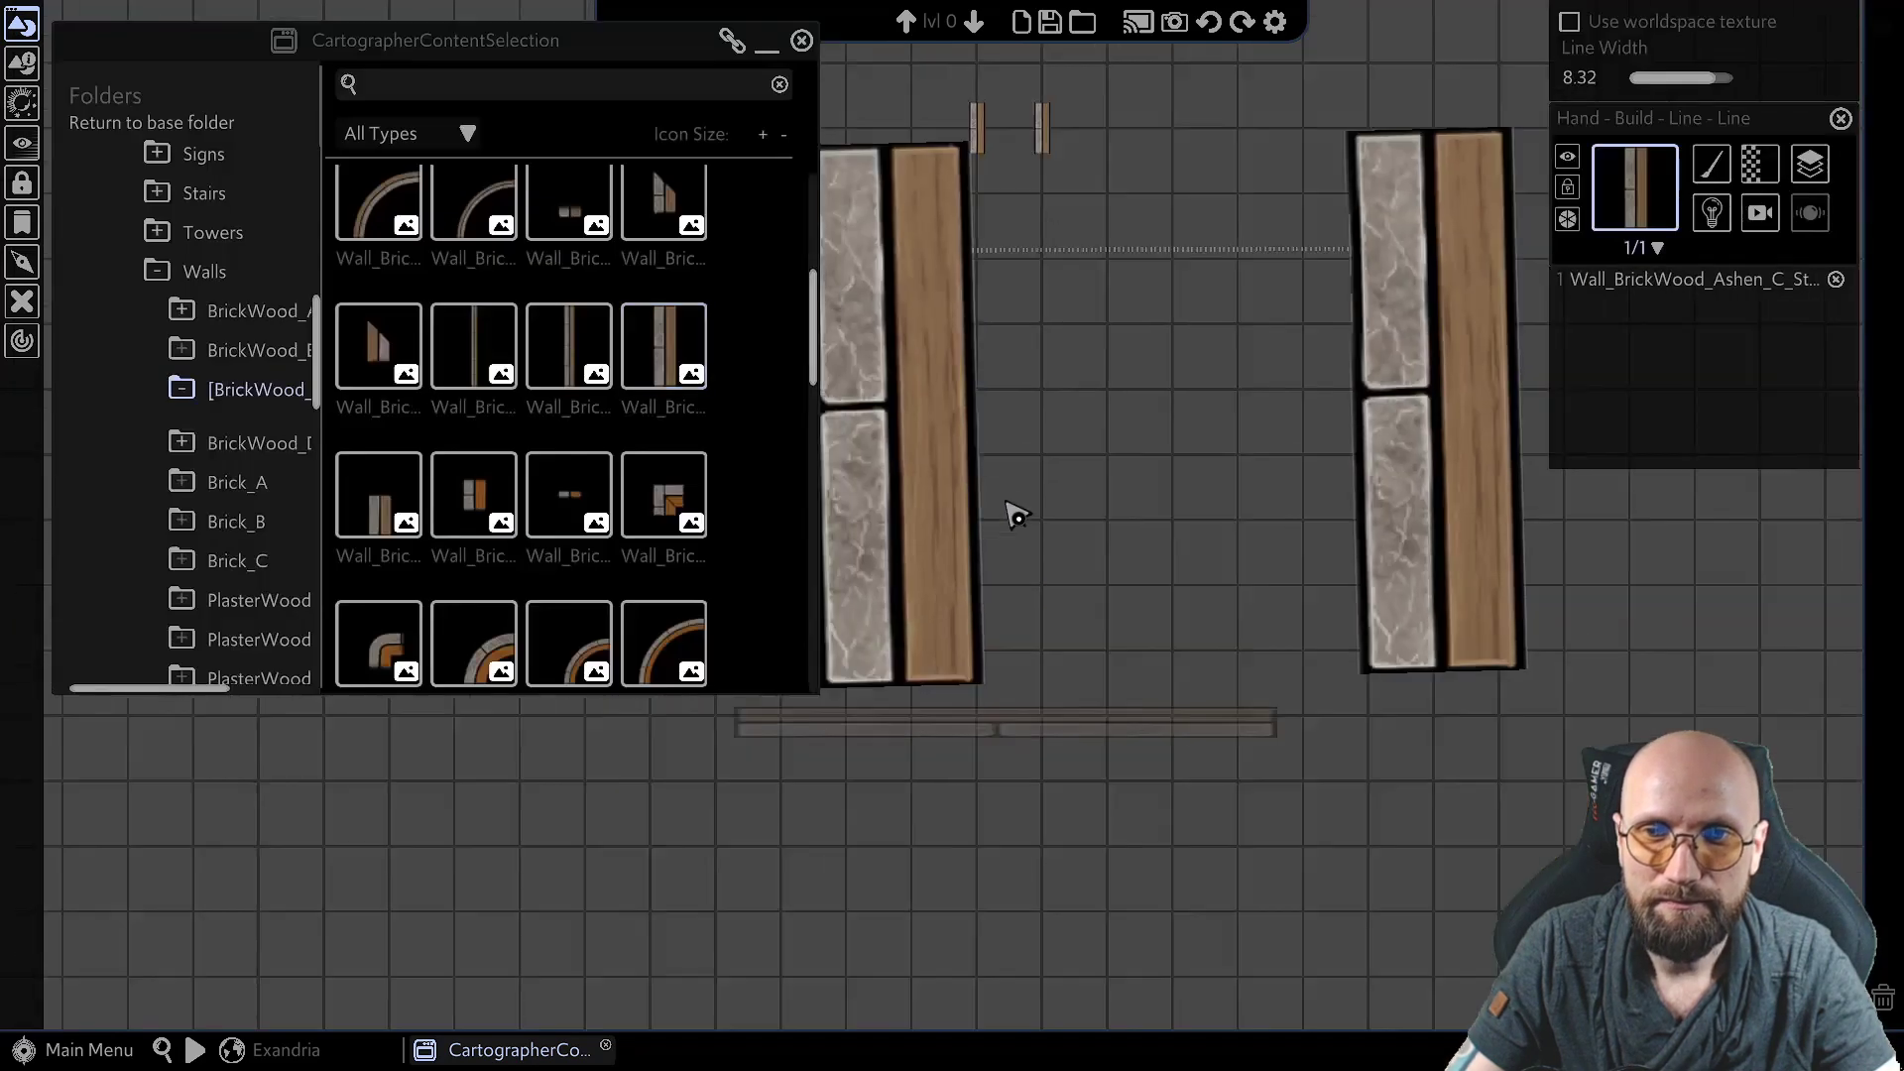
pyautogui.moveTo(1736, 79); pyautogui.dragTo(1647, 78)
pyautogui.moveTo(1052, 732)
pyautogui.mouseDown()
pyautogui.moveTo(1381, 772)
pyautogui.moveTo(1551, 714)
pyautogui.moveTo(1828, 683)
pyautogui.moveTo(1021, 645)
pyautogui.moveTo(1107, 646)
pyautogui.mouseUp()
pyautogui.moveTo(1108, 645); pyautogui.dragTo(1517, 714, button='middle')
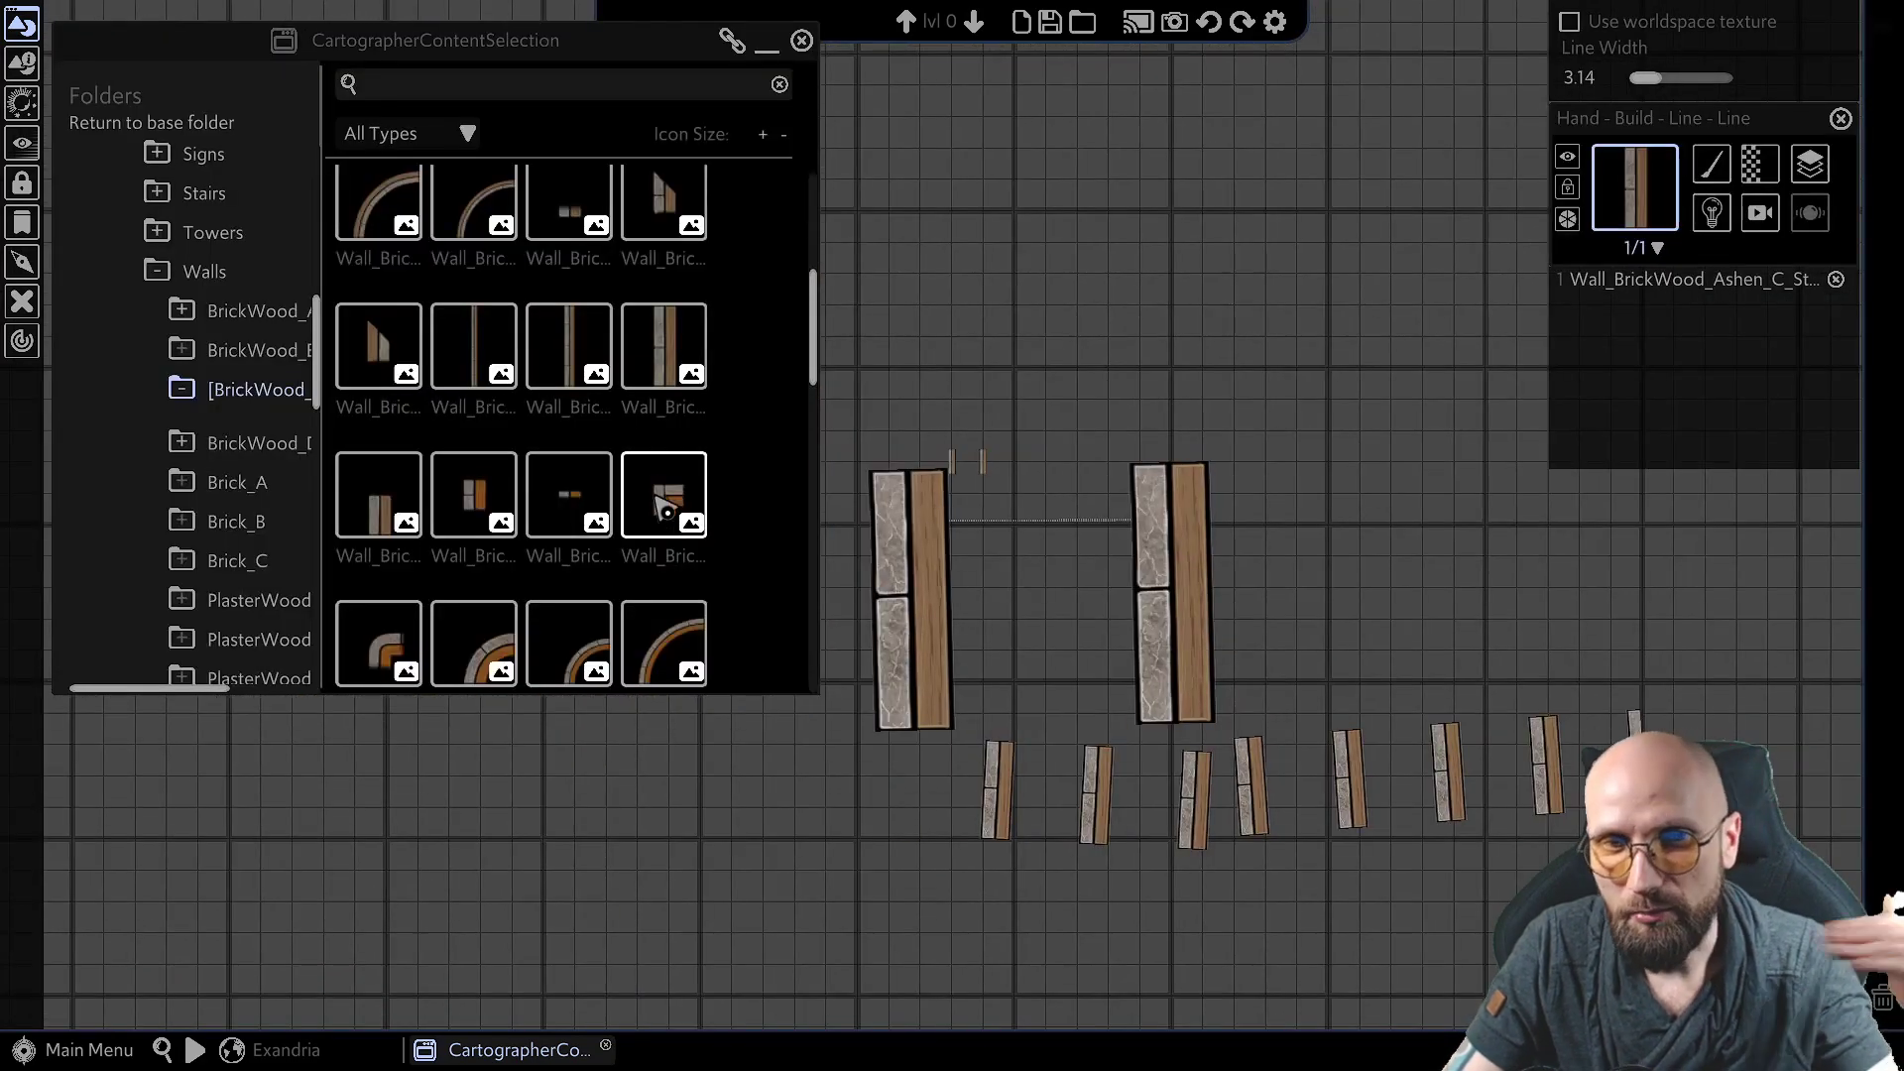
# Collapse Walls and open the myAssets FA Walls flipped folder to pick a Wall_BrickWood_Ashen_A piece.
pyautogui.click(159, 272)
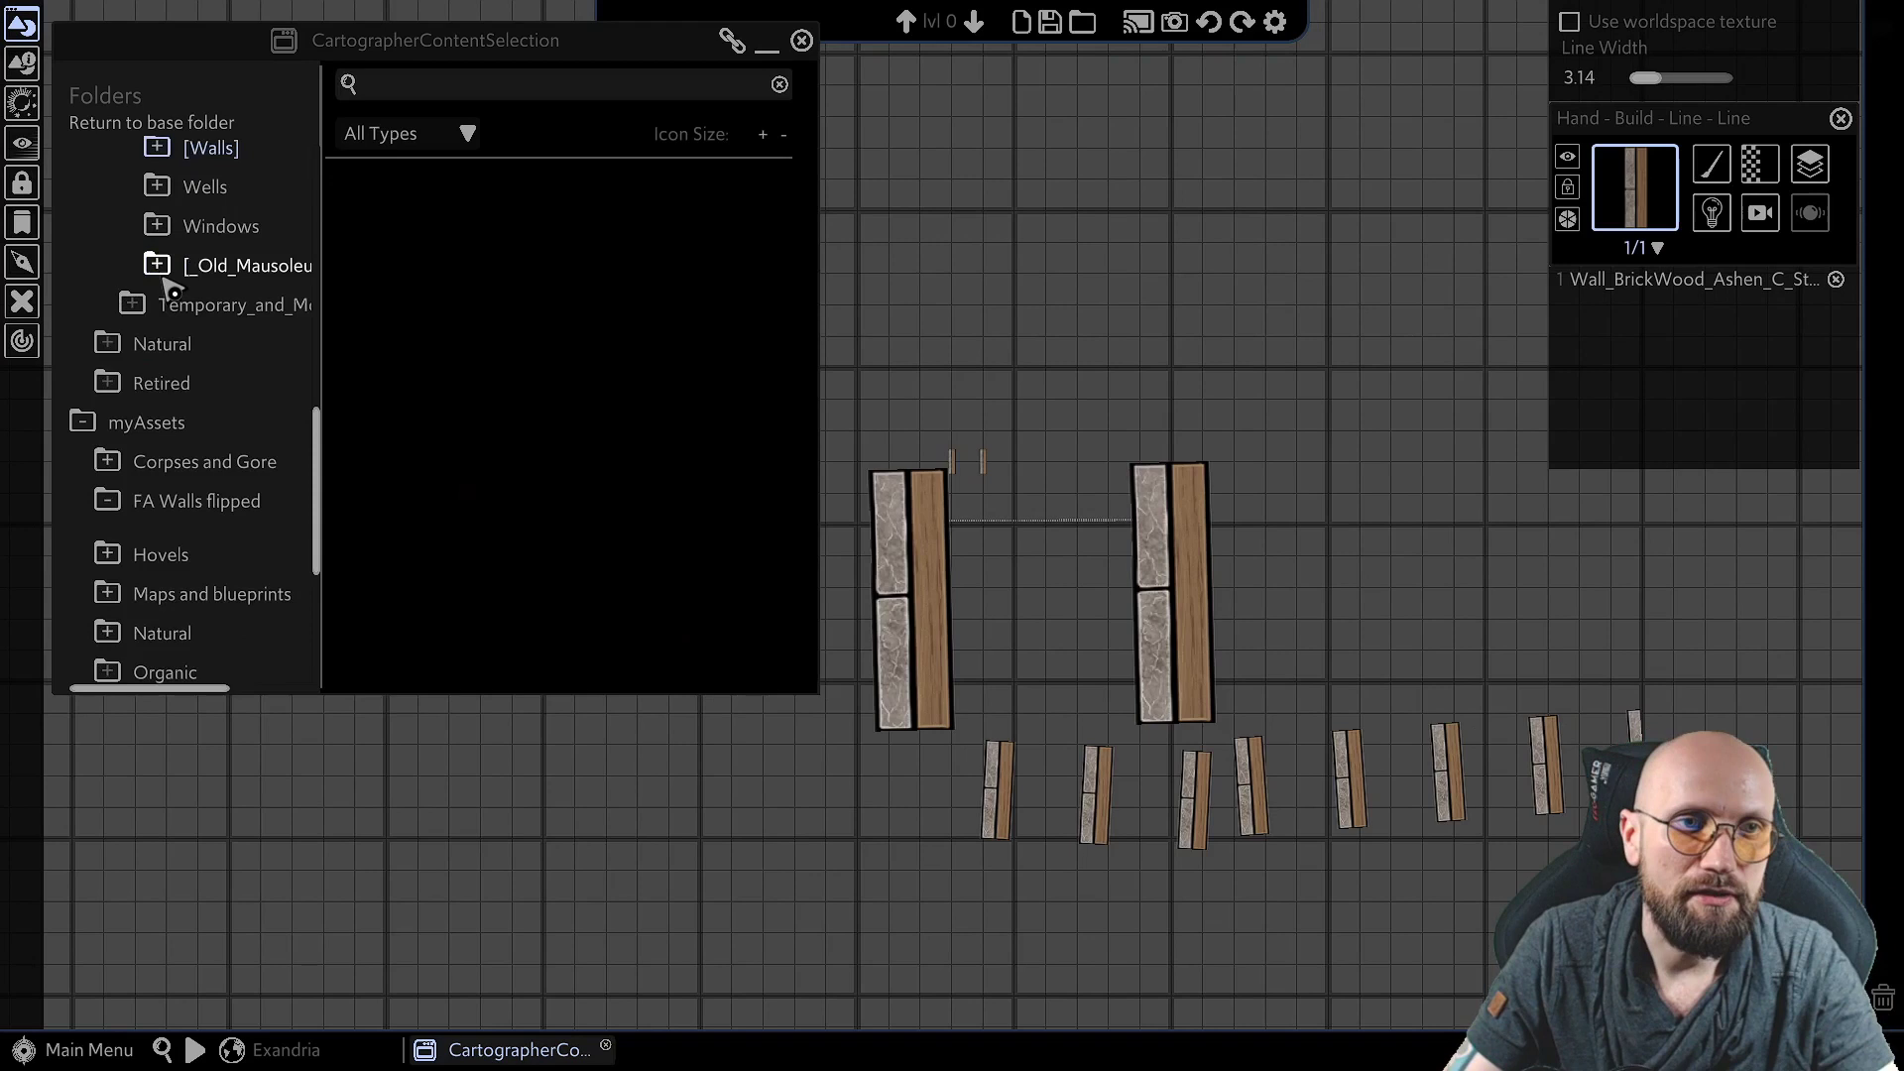
pyautogui.scroll(-3, 131, 417)
pyautogui.scroll(-7, 148, 396)
pyautogui.scroll(6, 193, 382)
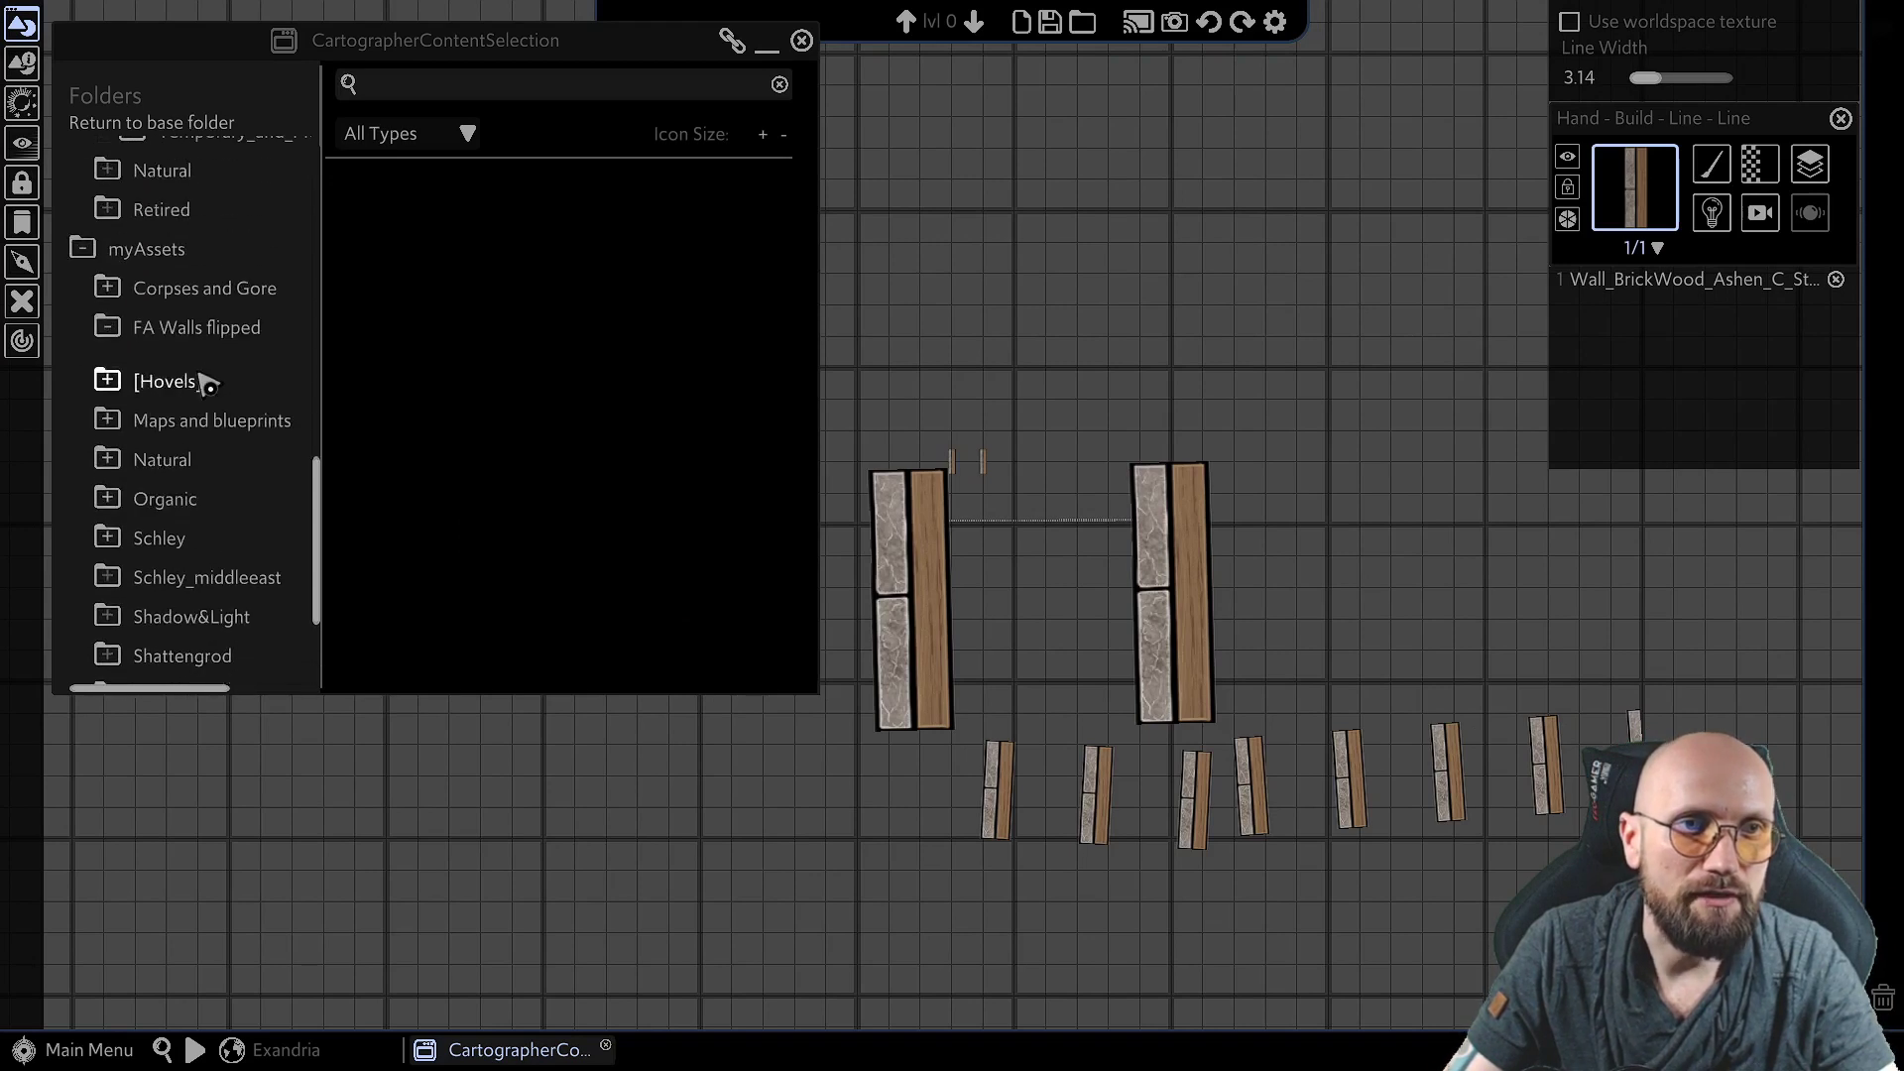
pyautogui.click(476, 221)
pyautogui.press('w')
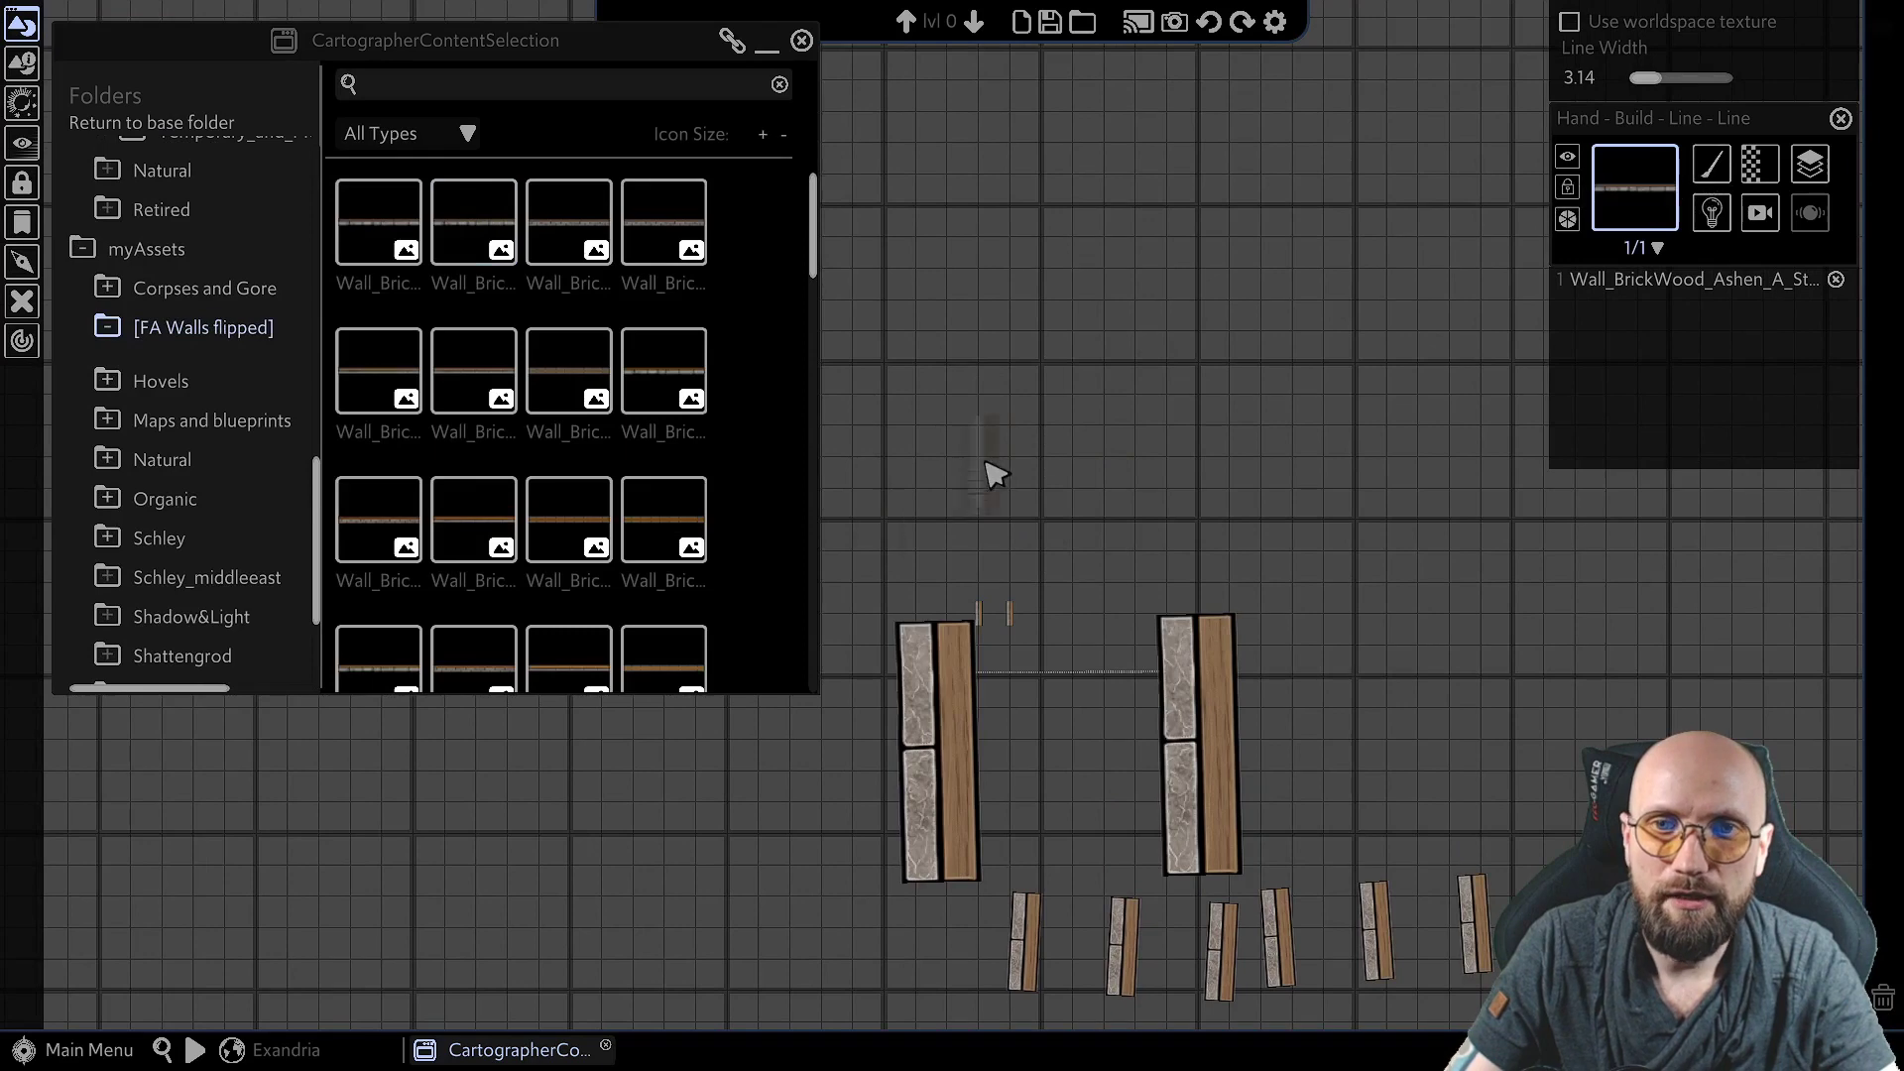
# Draw a long horizontal wall line across the top of the map, then exit line placement.
pyautogui.moveTo(990, 472); pyautogui.dragTo(1764, 468)
pyautogui.moveTo(1416, 467); pyautogui.dragTo(973, 510, button='middle')
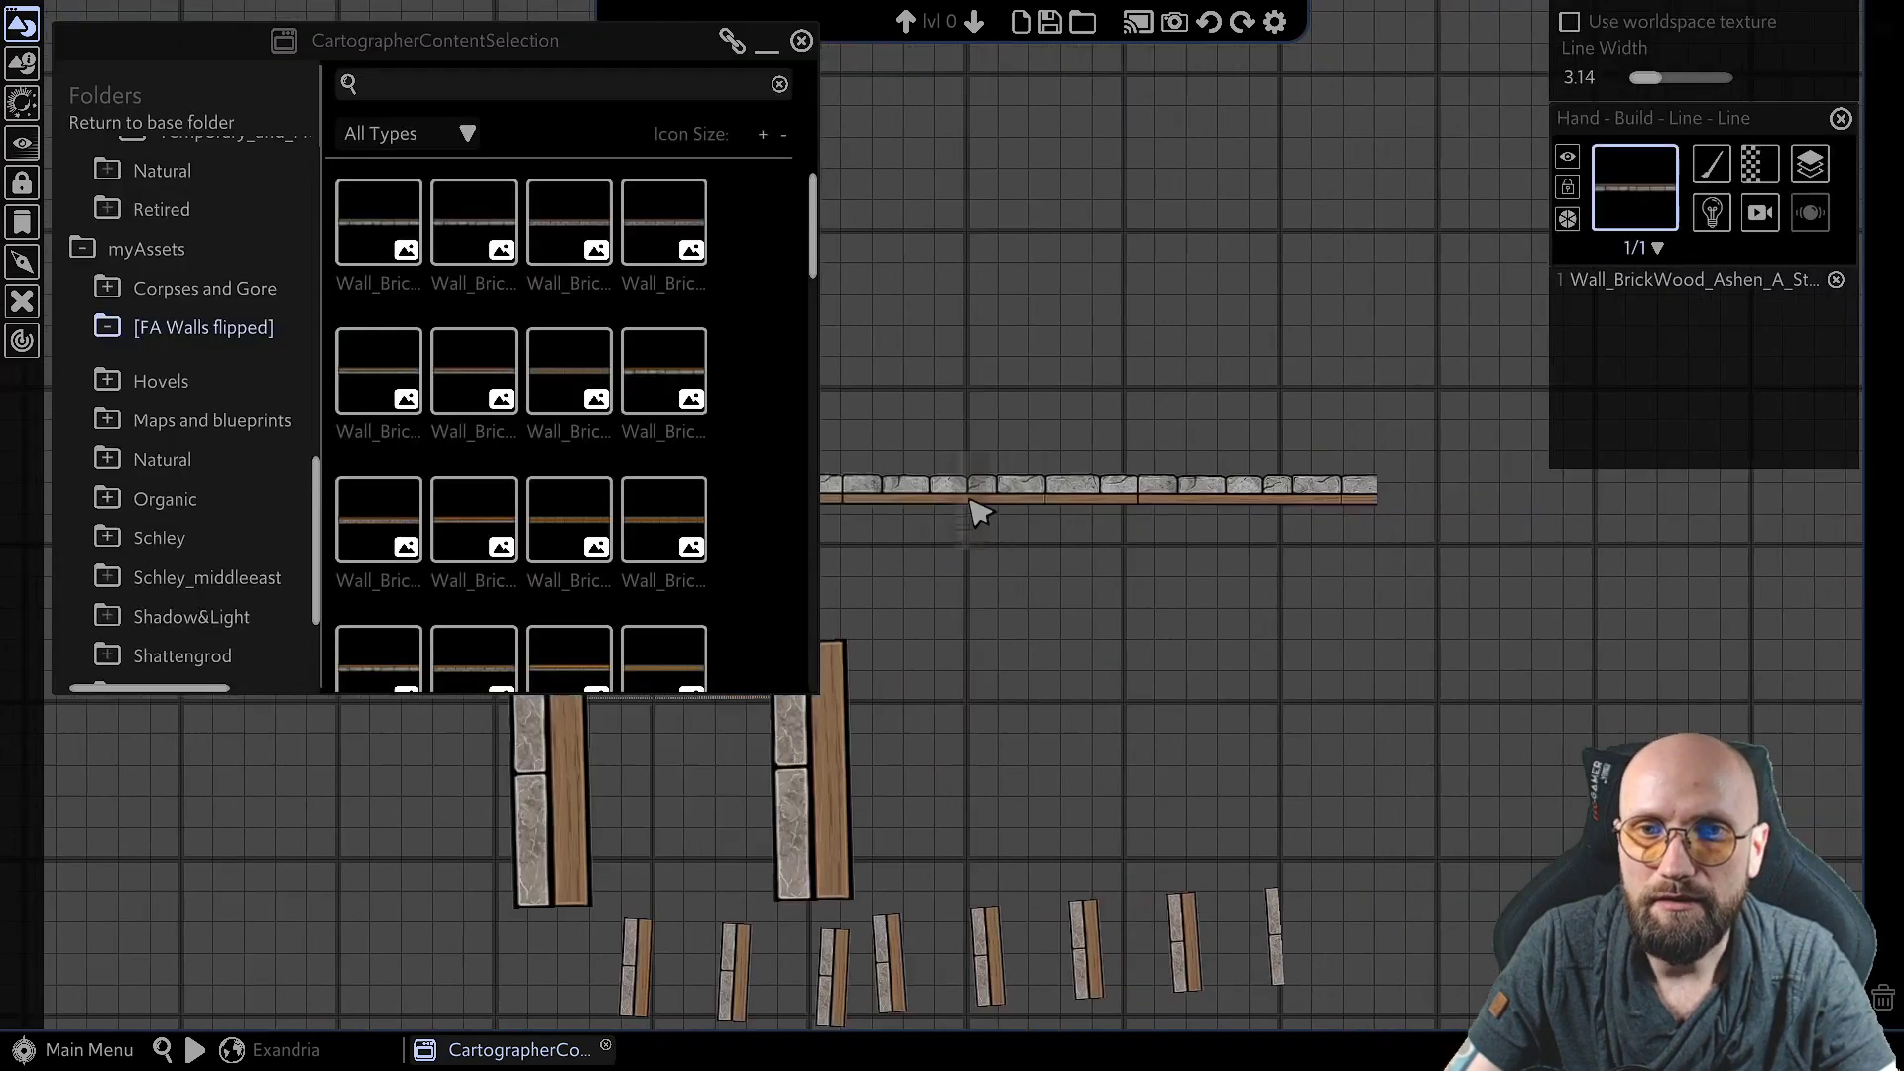
pyautogui.press('Left')
pyautogui.press('Escape')
pyautogui.press('Left')
pyautogui.press('Down')
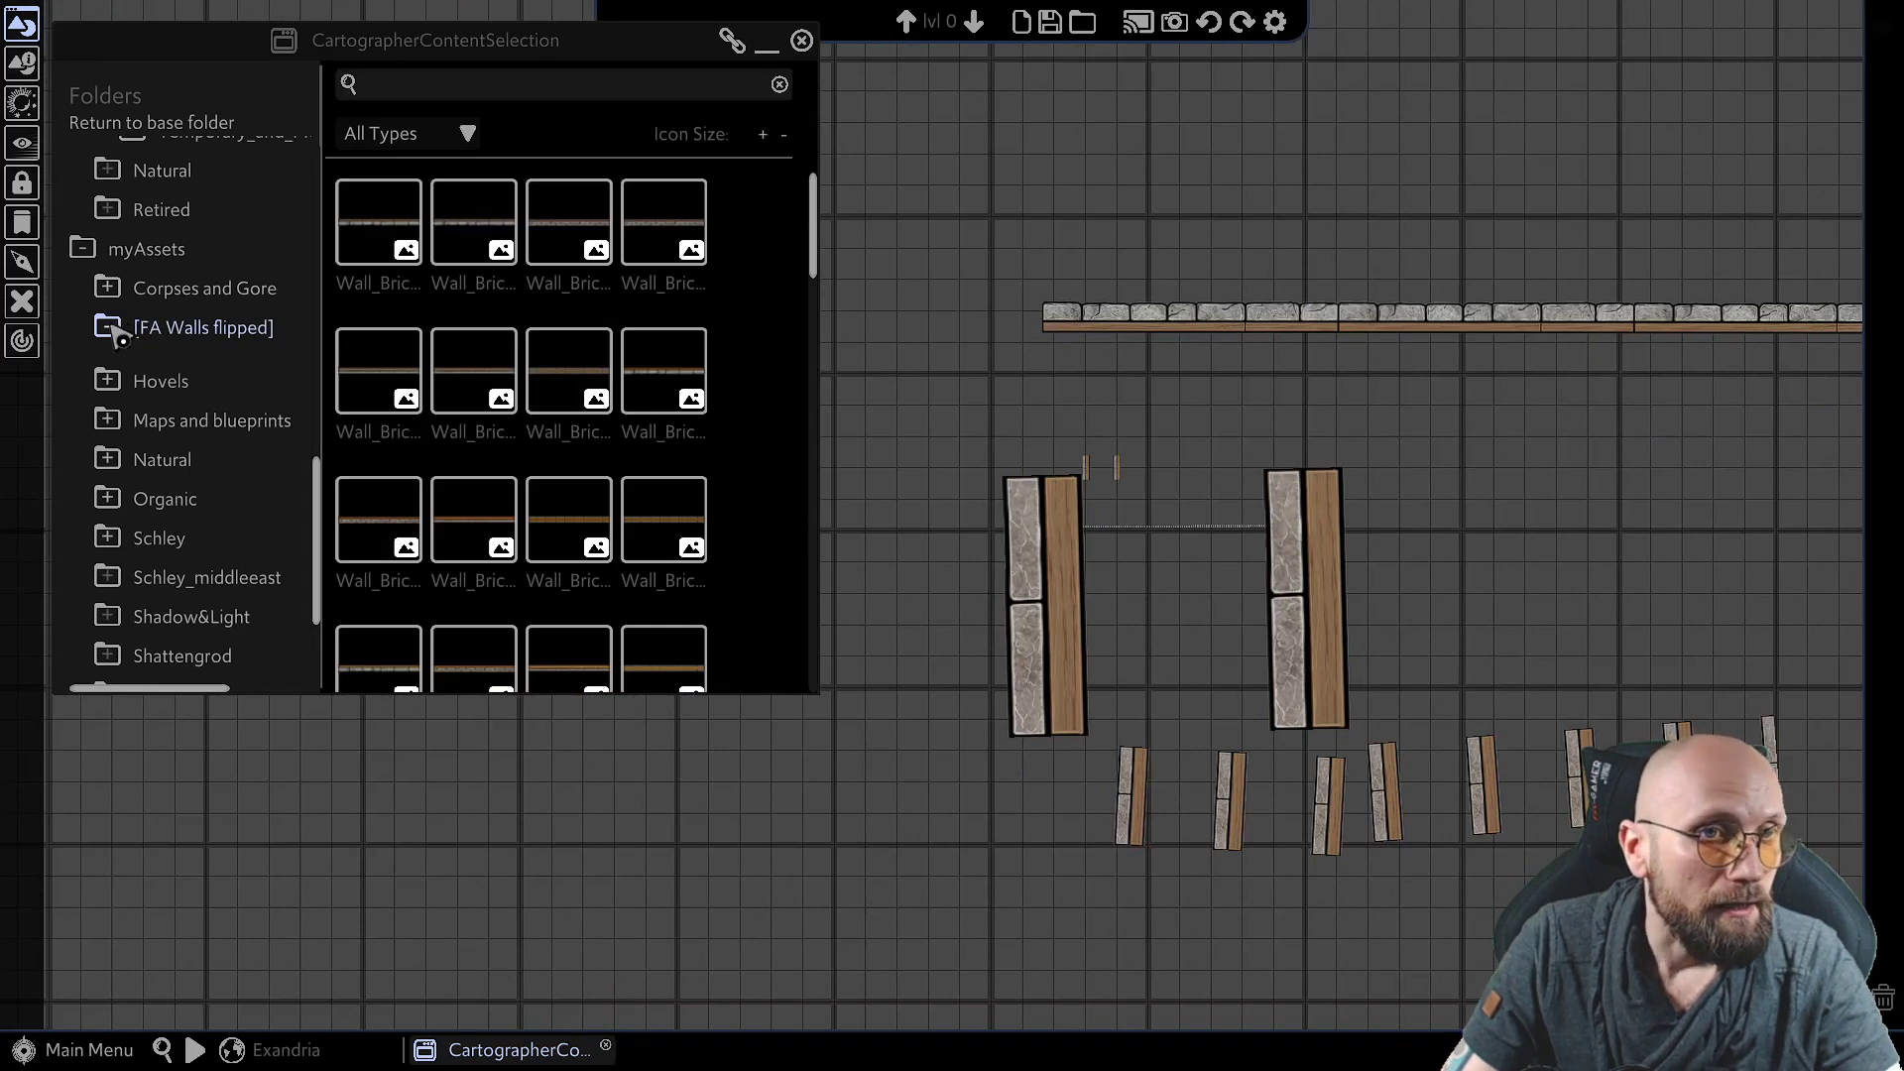
pyautogui.scroll(-1, 121, 298)
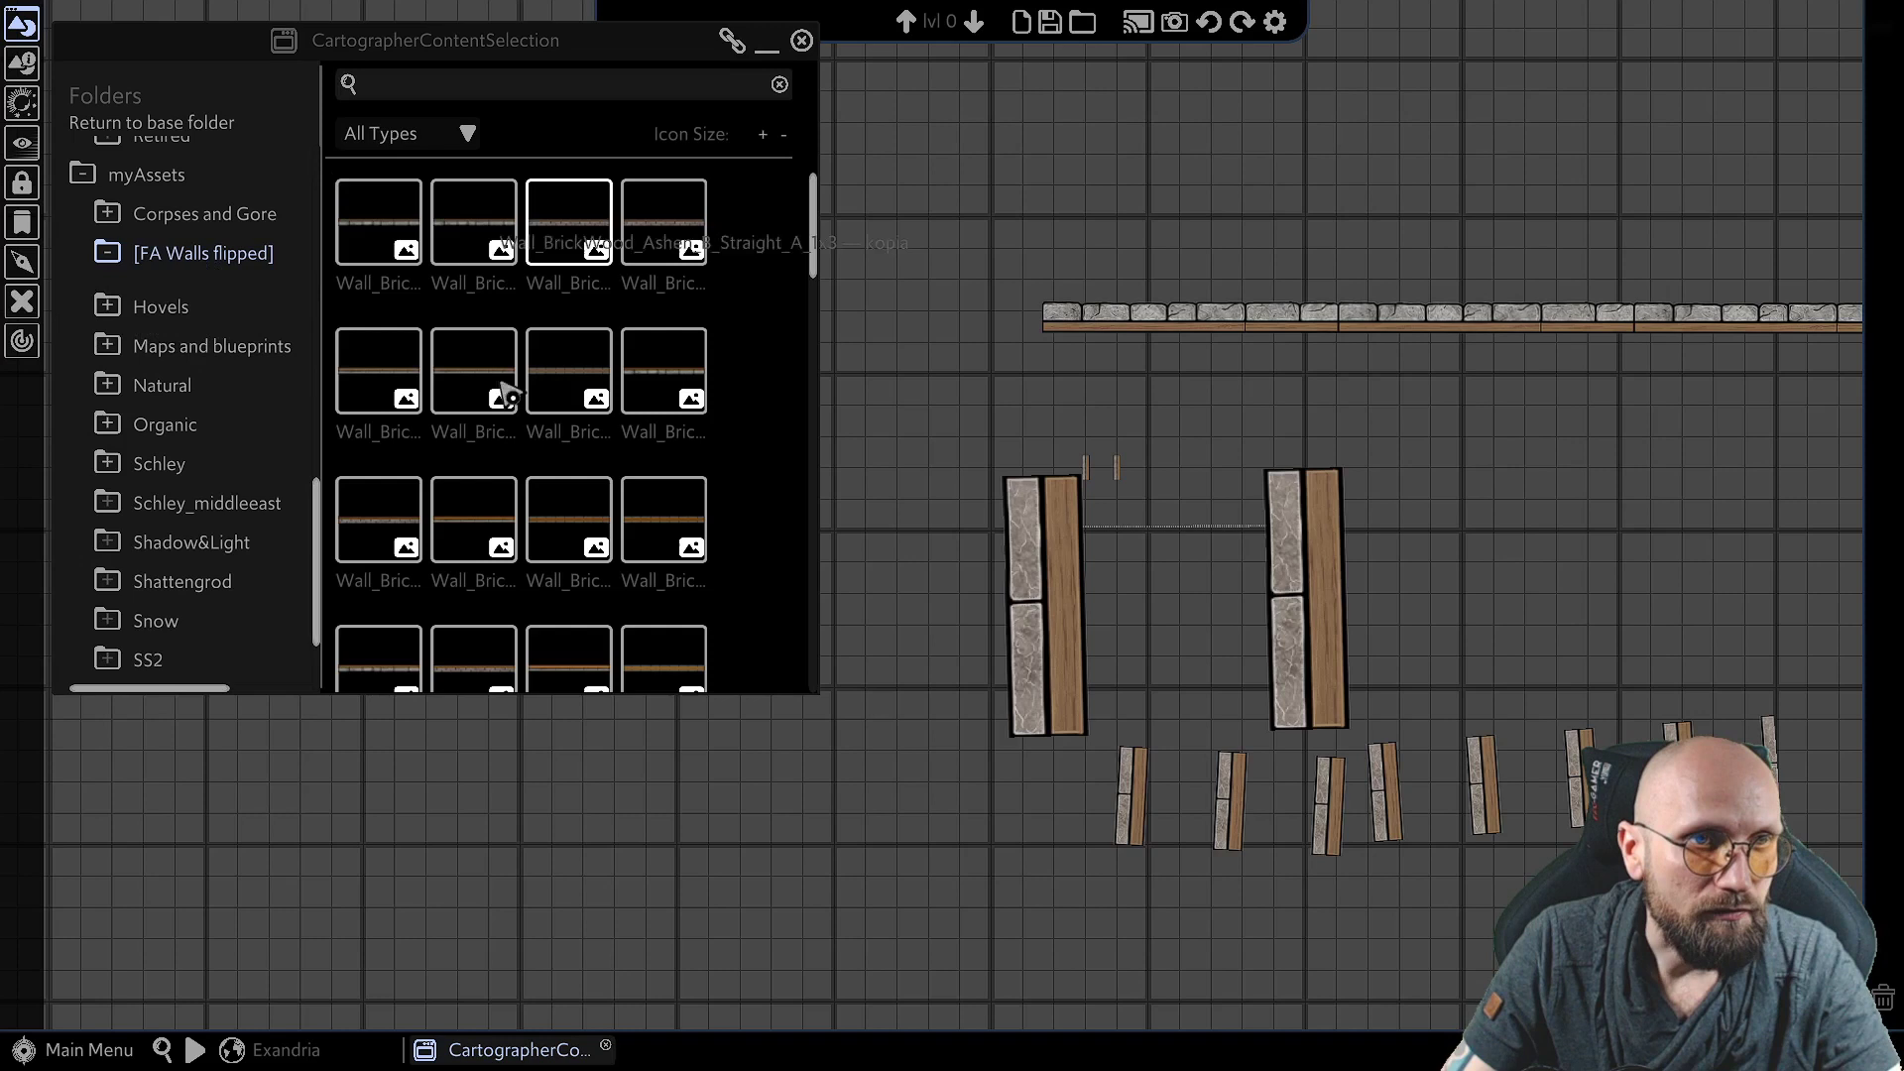
pyautogui.scroll(-1, 202, 260)
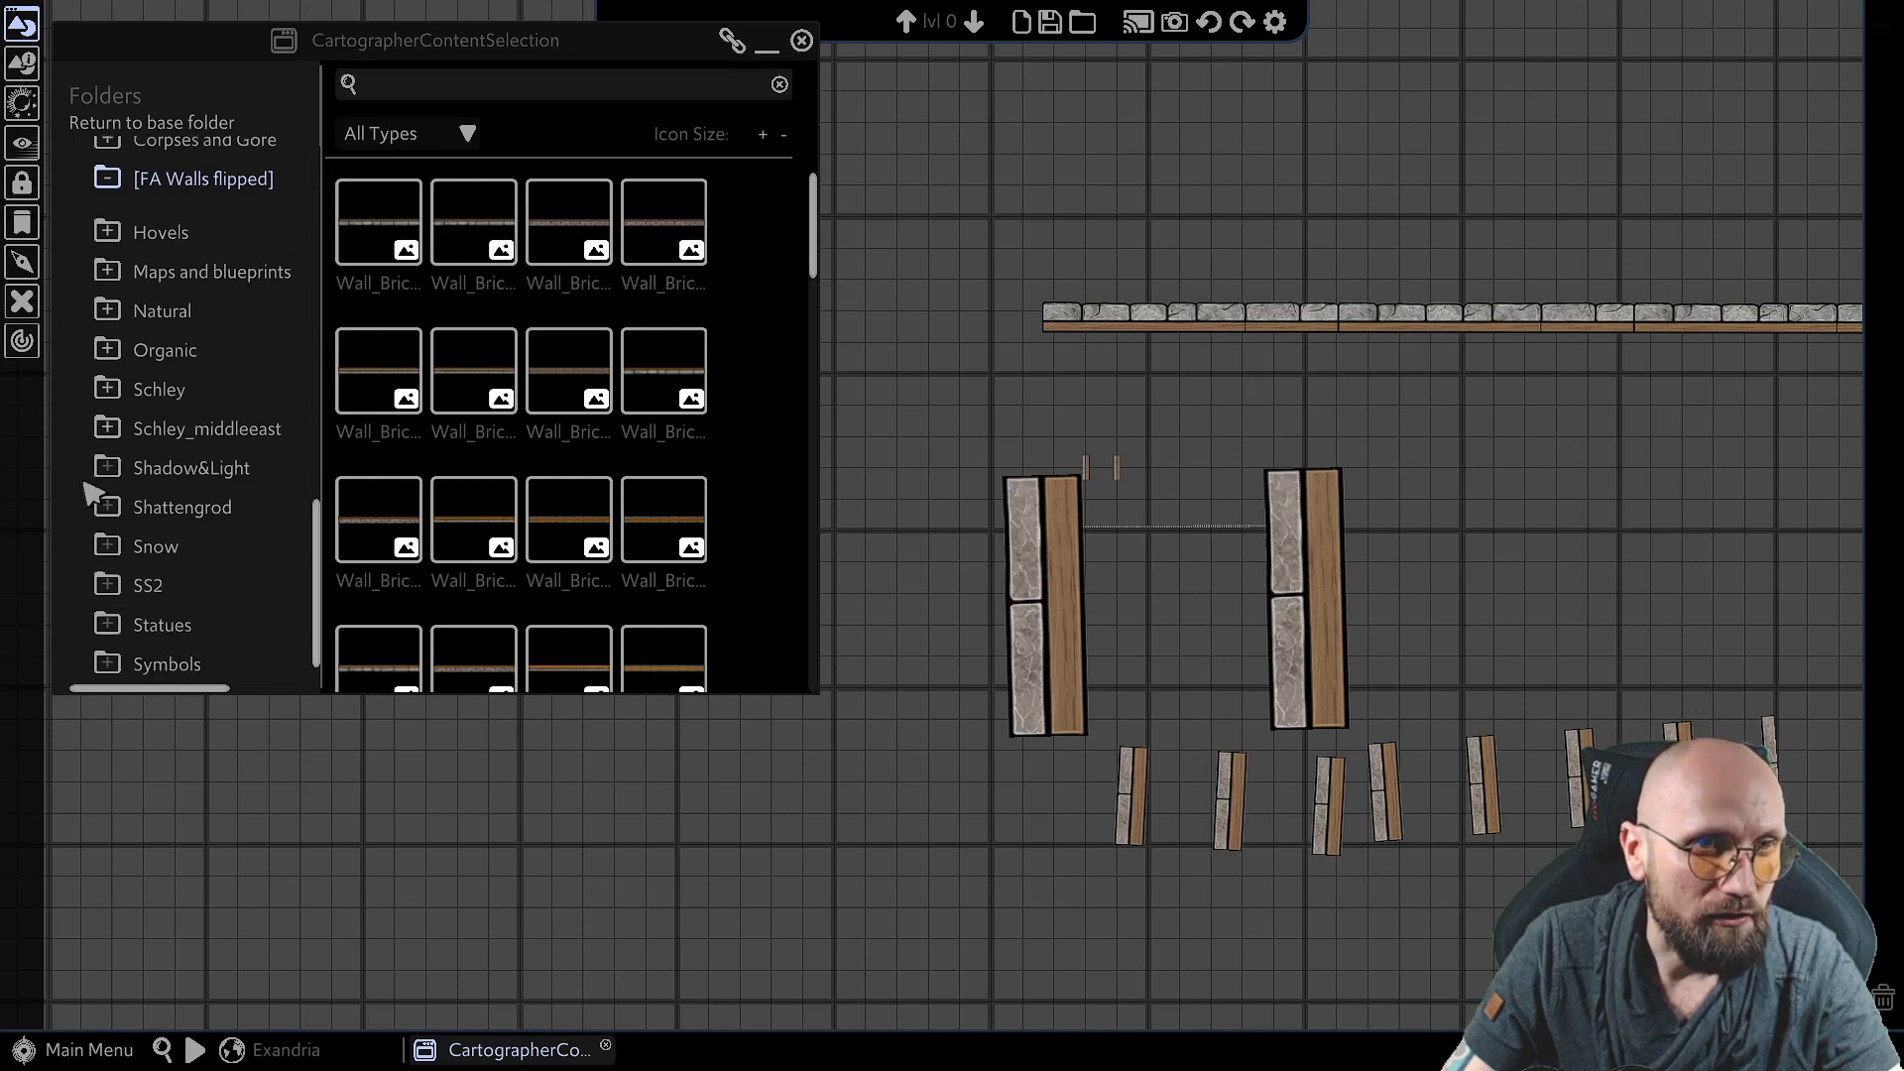
pyautogui.scroll(-1, 203, 392)
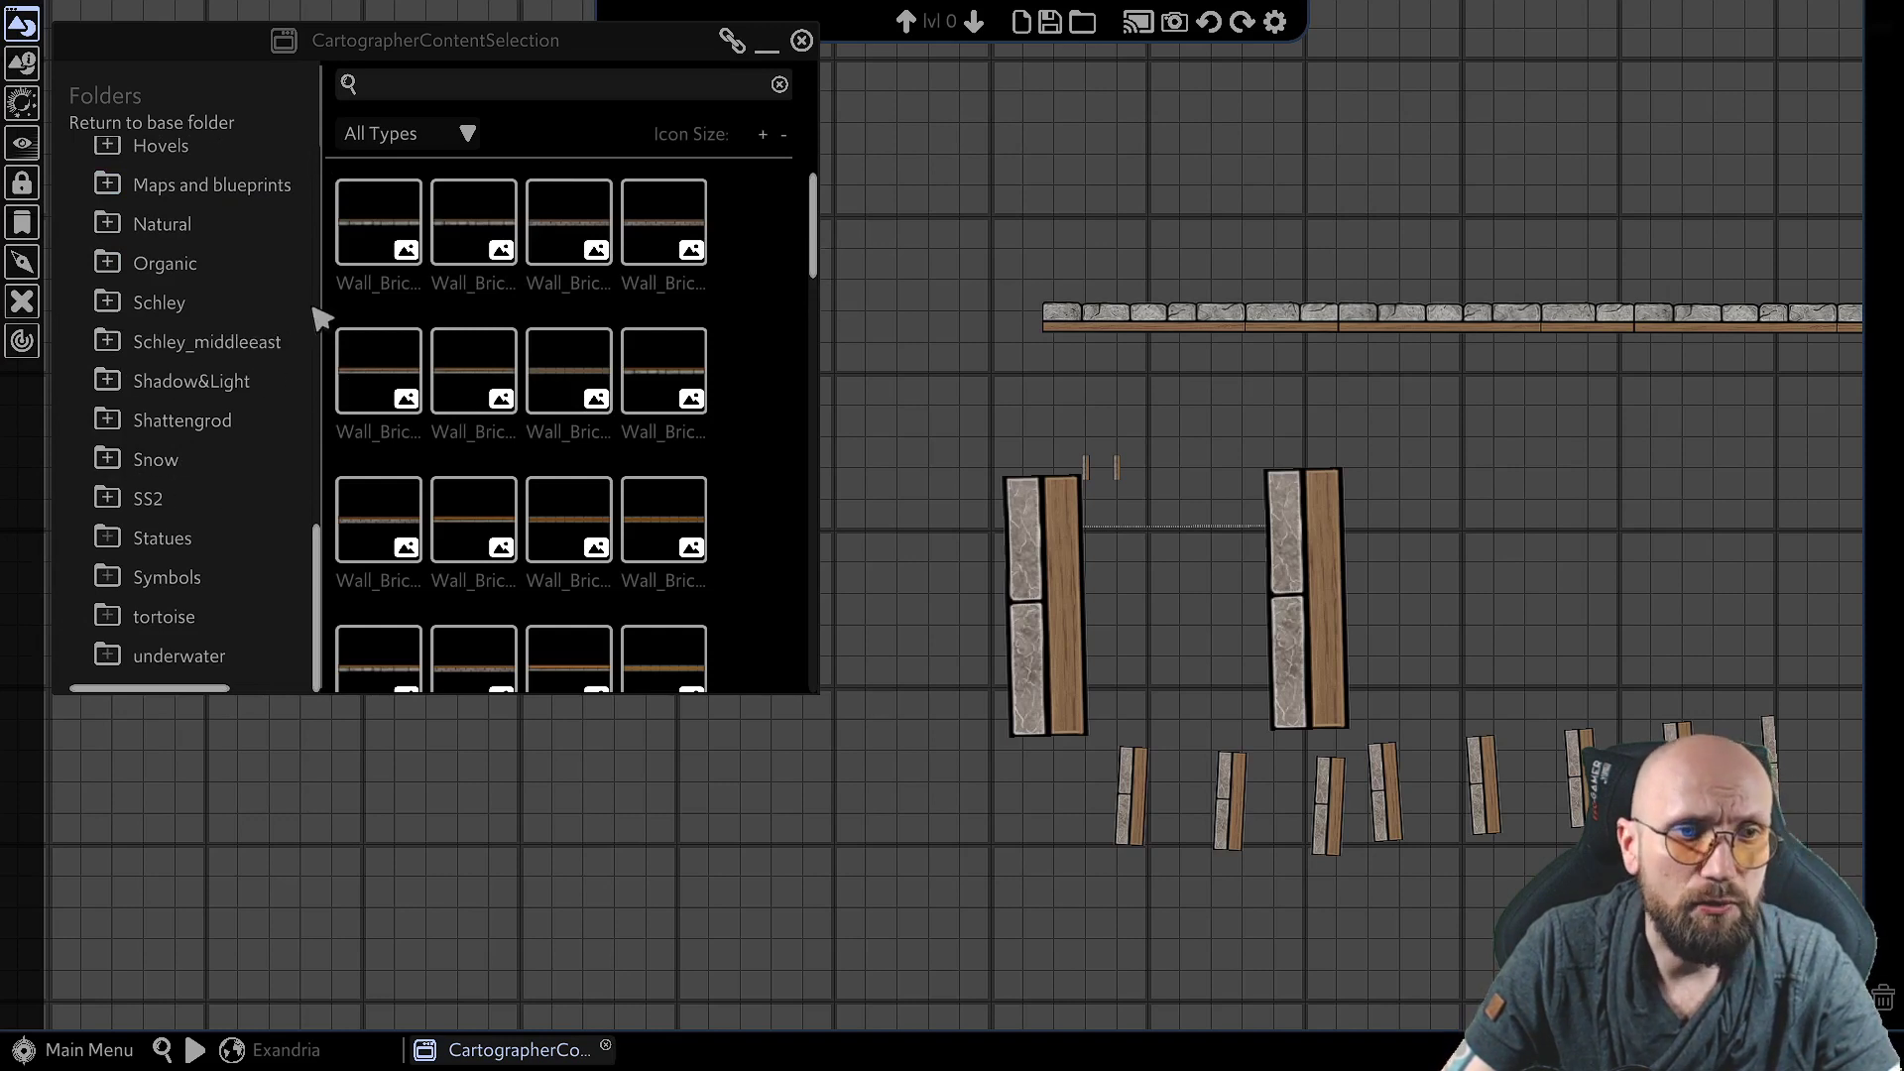
# Close the content browser and open the Import Content window from the main menu.
pyautogui.click(803, 42)
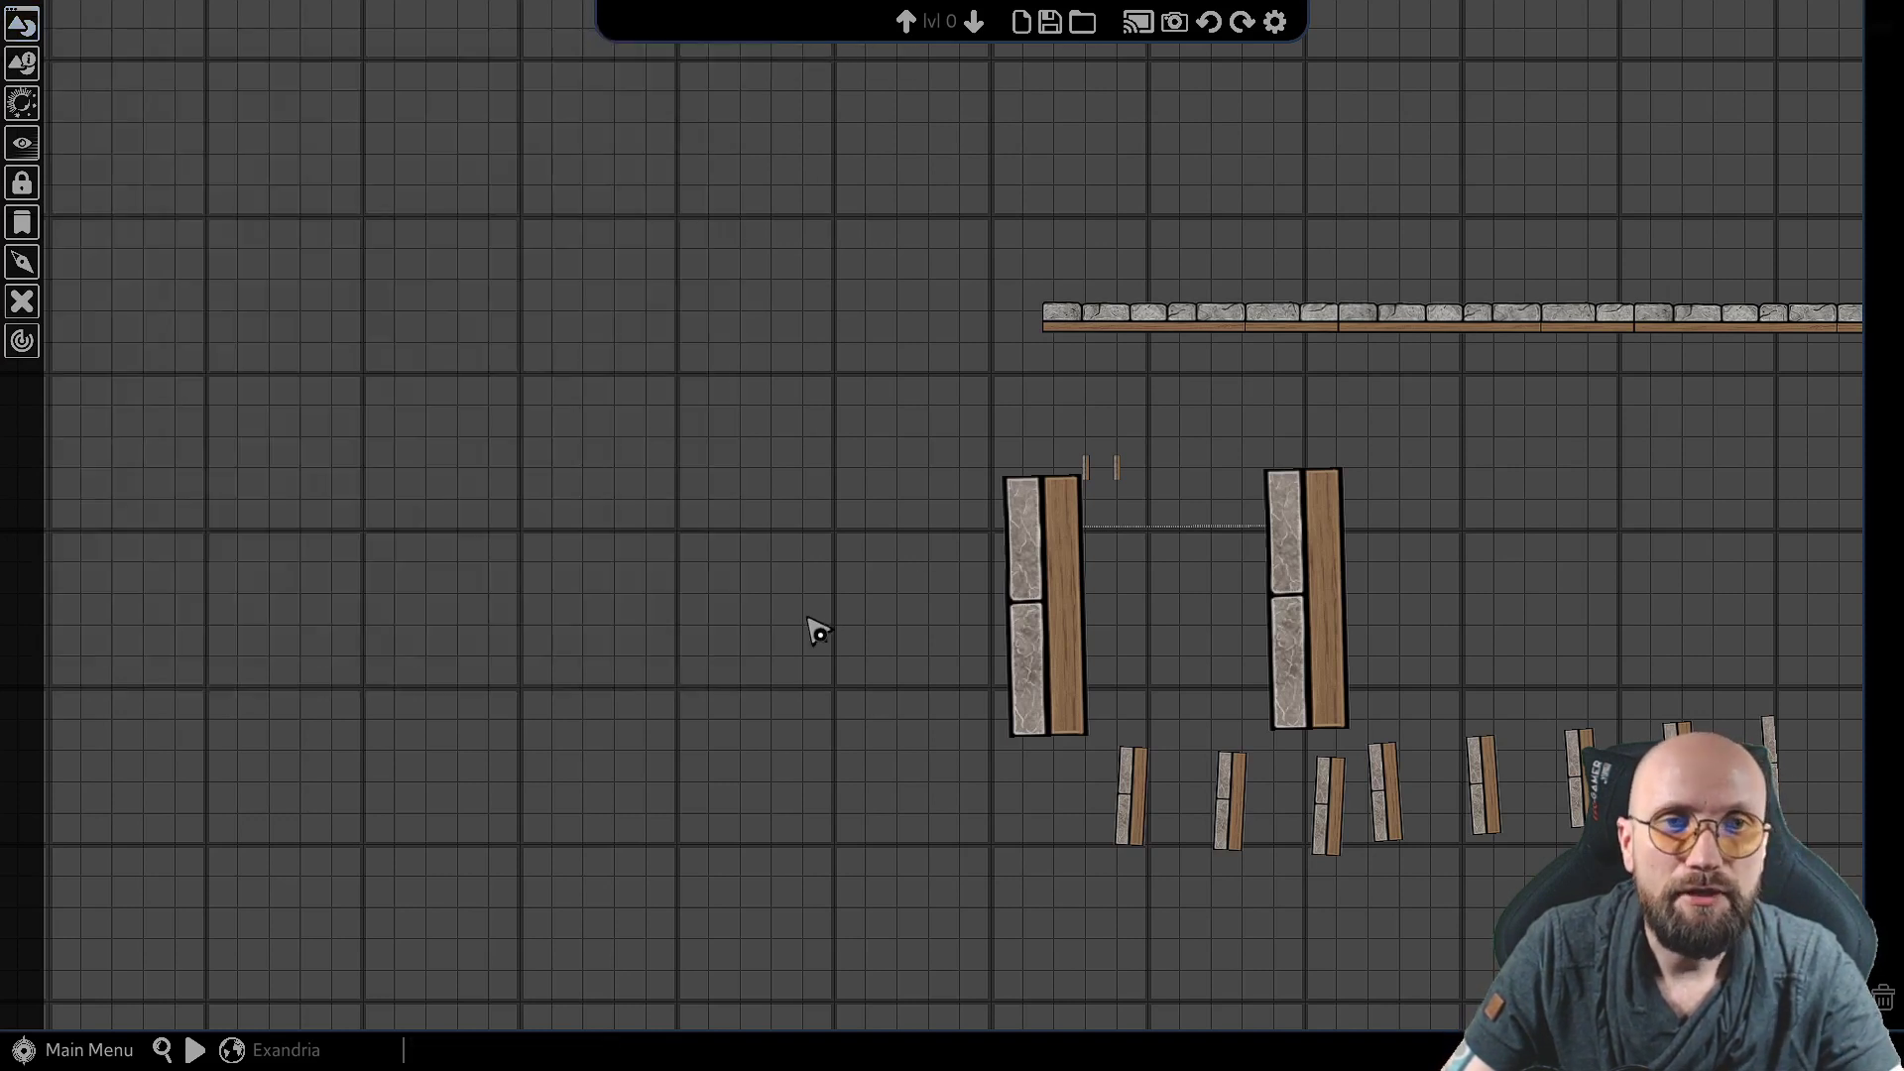
pyautogui.click(73, 1055)
pyautogui.click(222, 508)
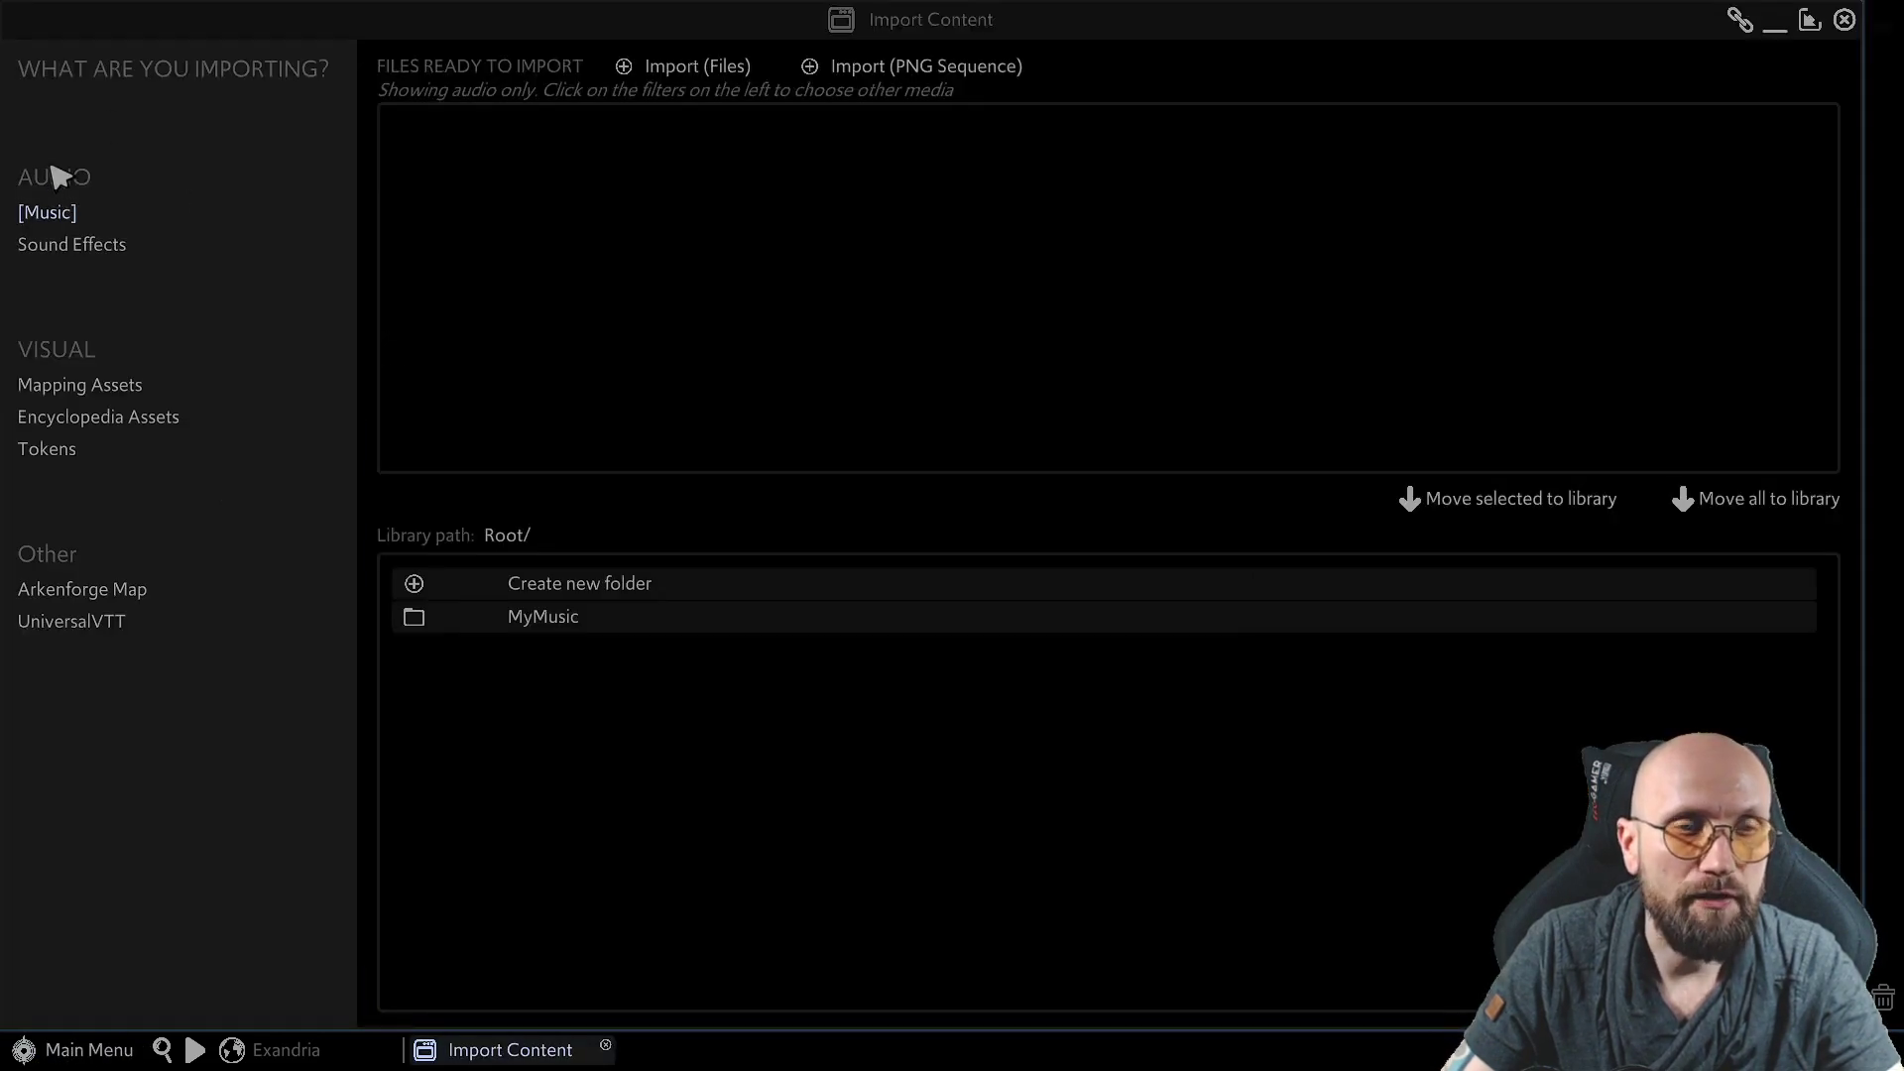
# Cycle through the Sound Effects, Music and Tokens filters, ending on Mapping Assets.
pyautogui.click(69, 245)
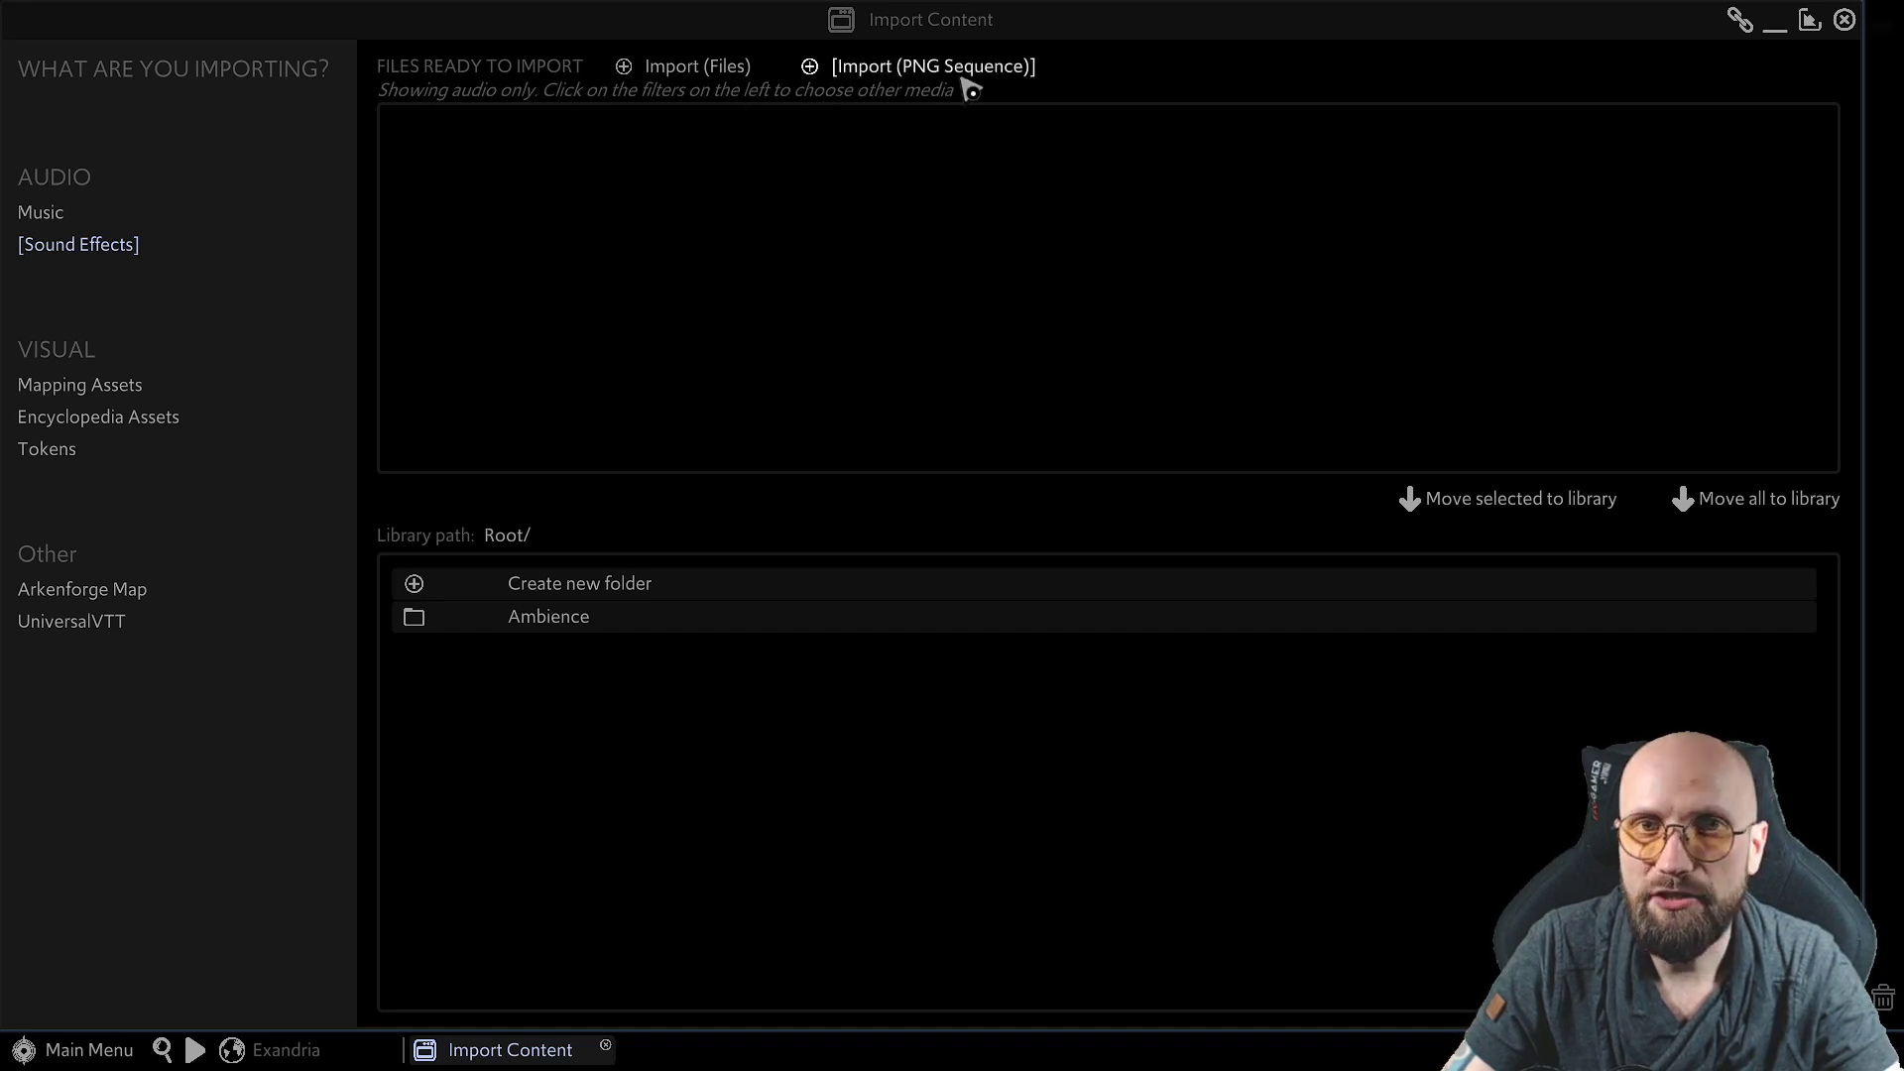
pyautogui.click(90, 393)
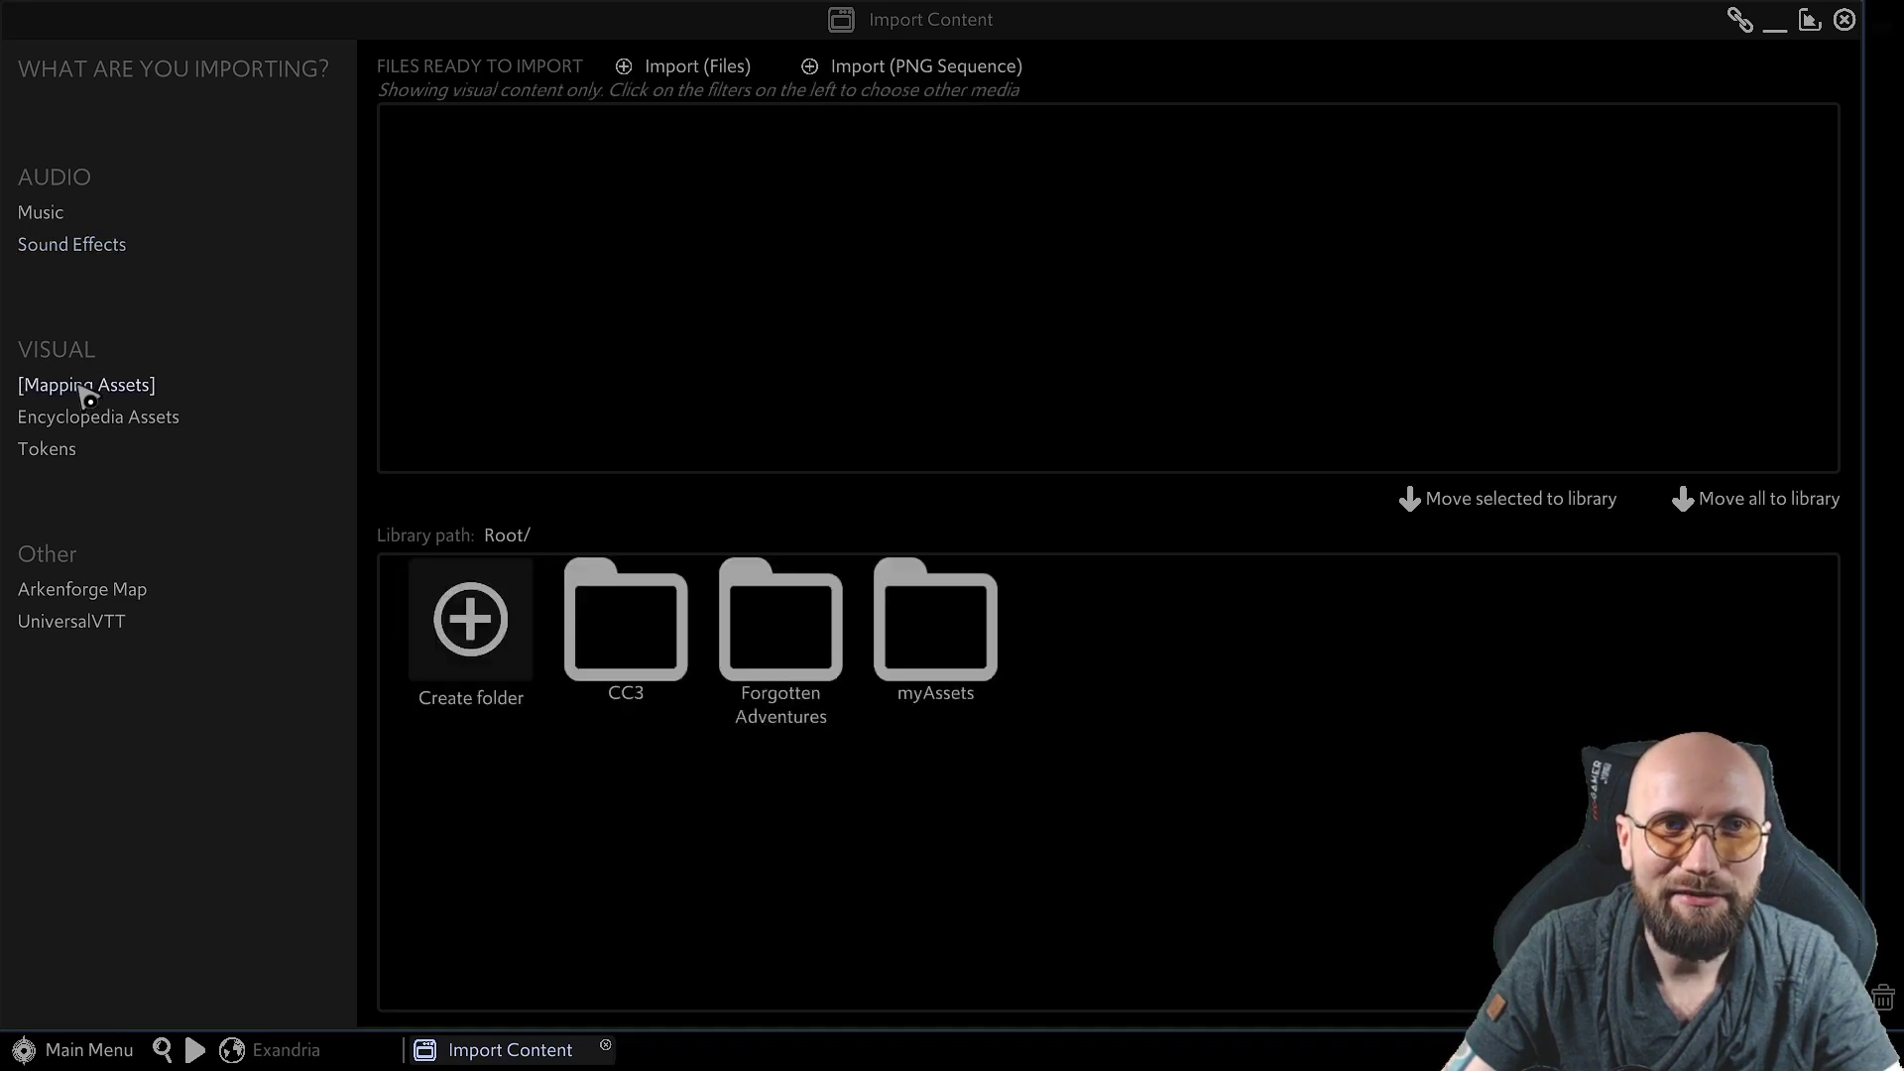
pyautogui.click(65, 248)
pyautogui.click(59, 218)
pyautogui.click(62, 220)
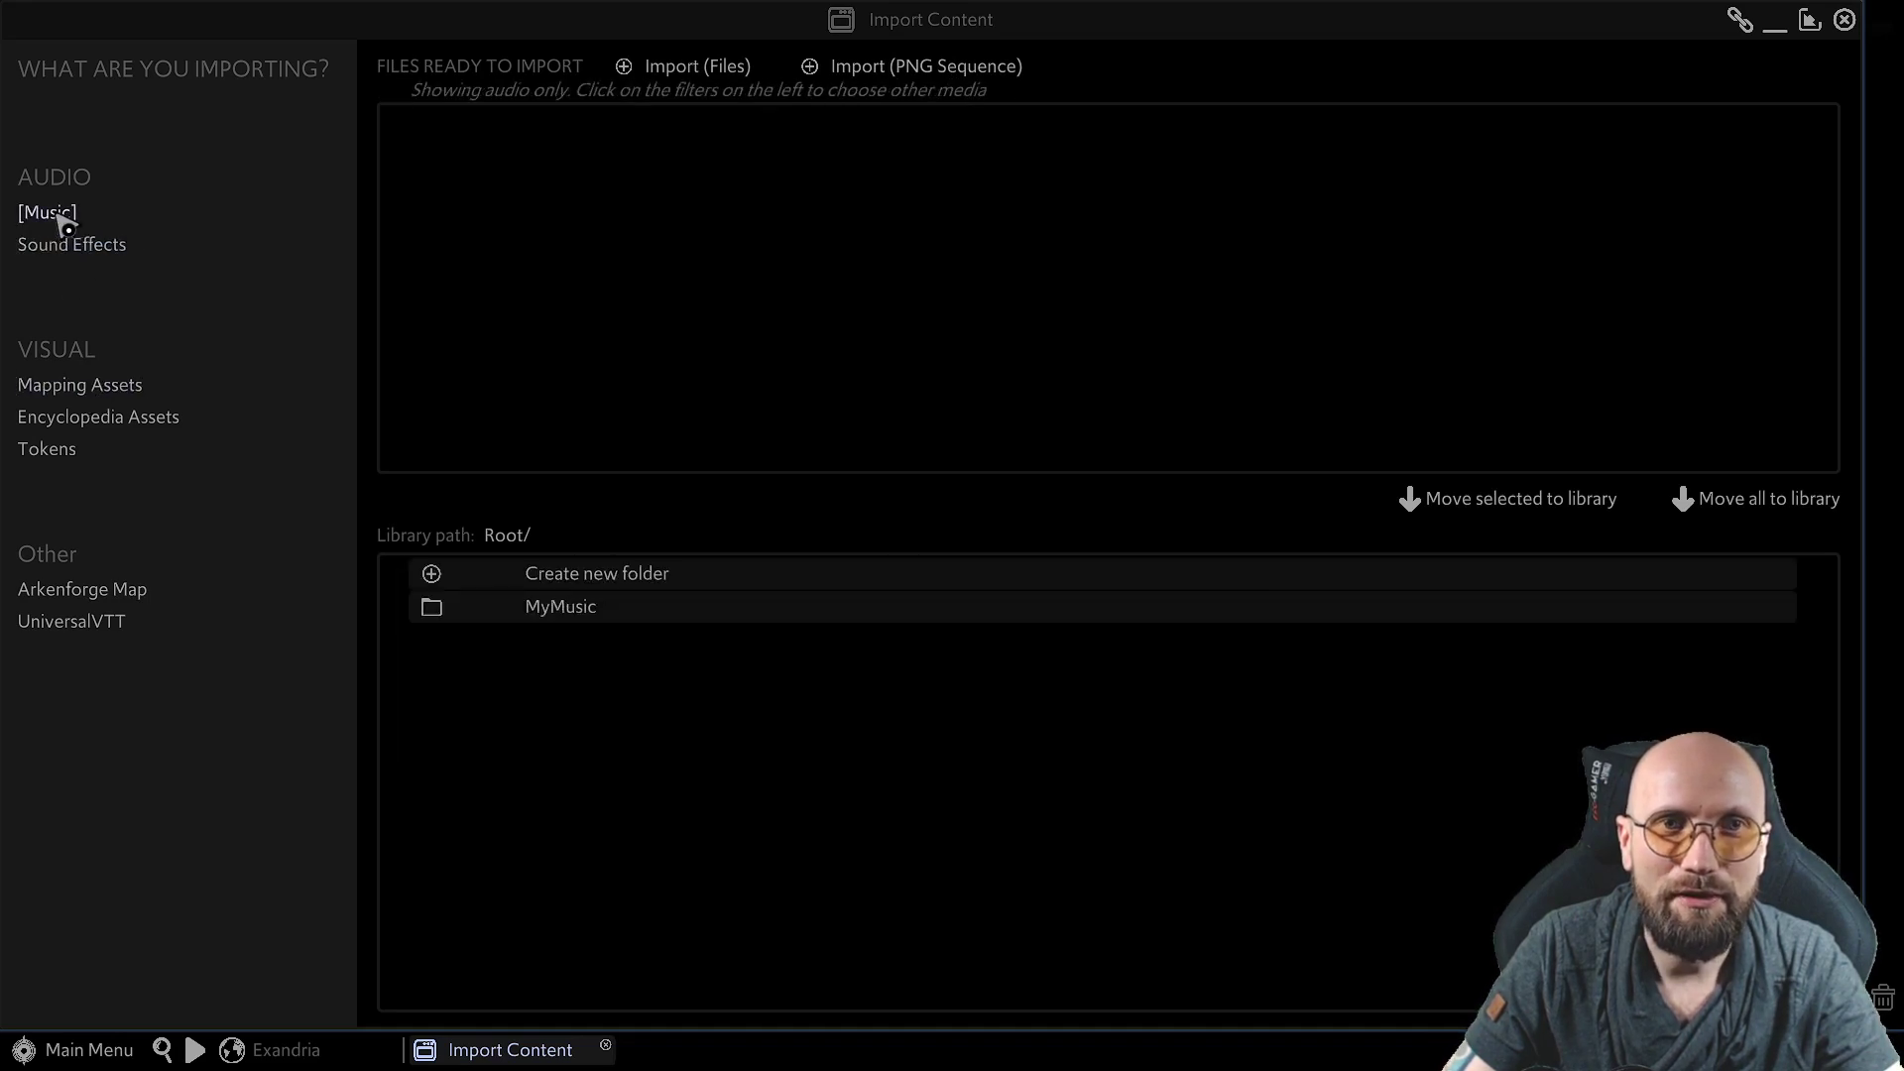
pyautogui.click(59, 450)
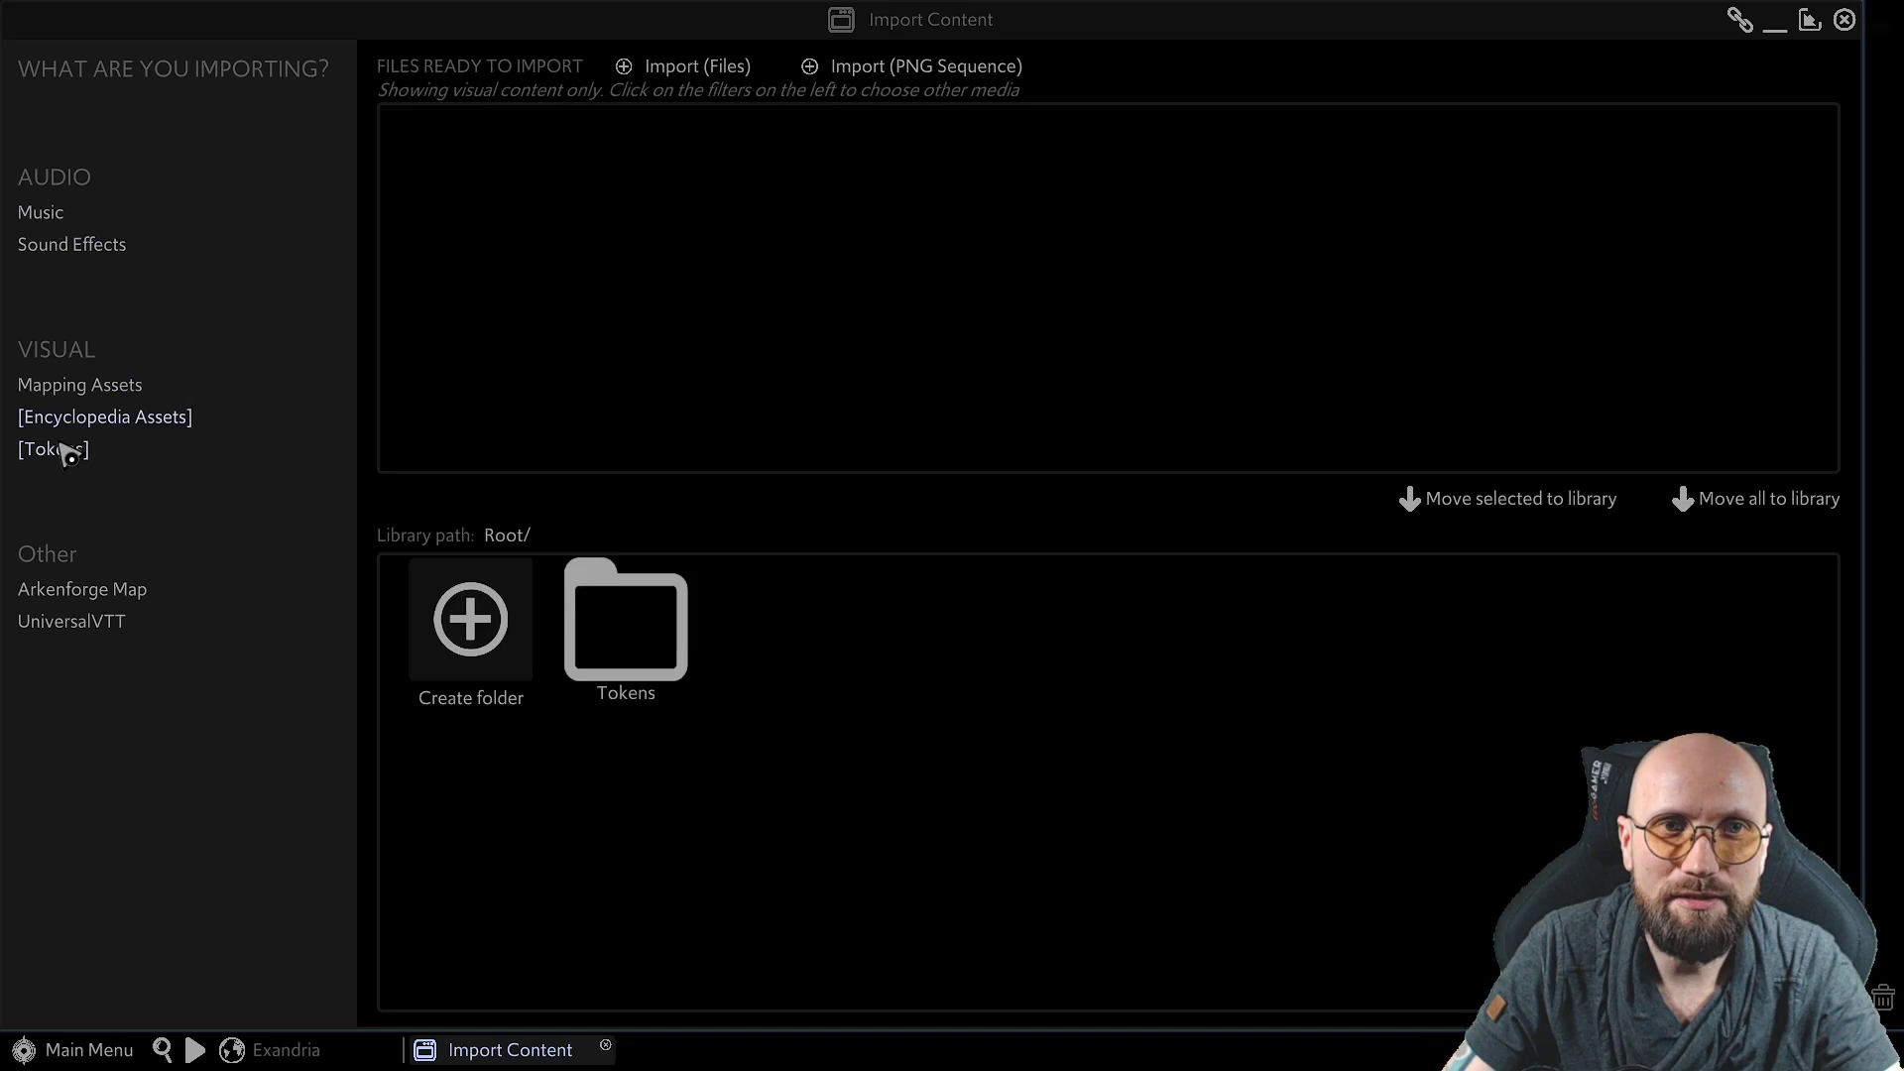
pyautogui.click(73, 391)
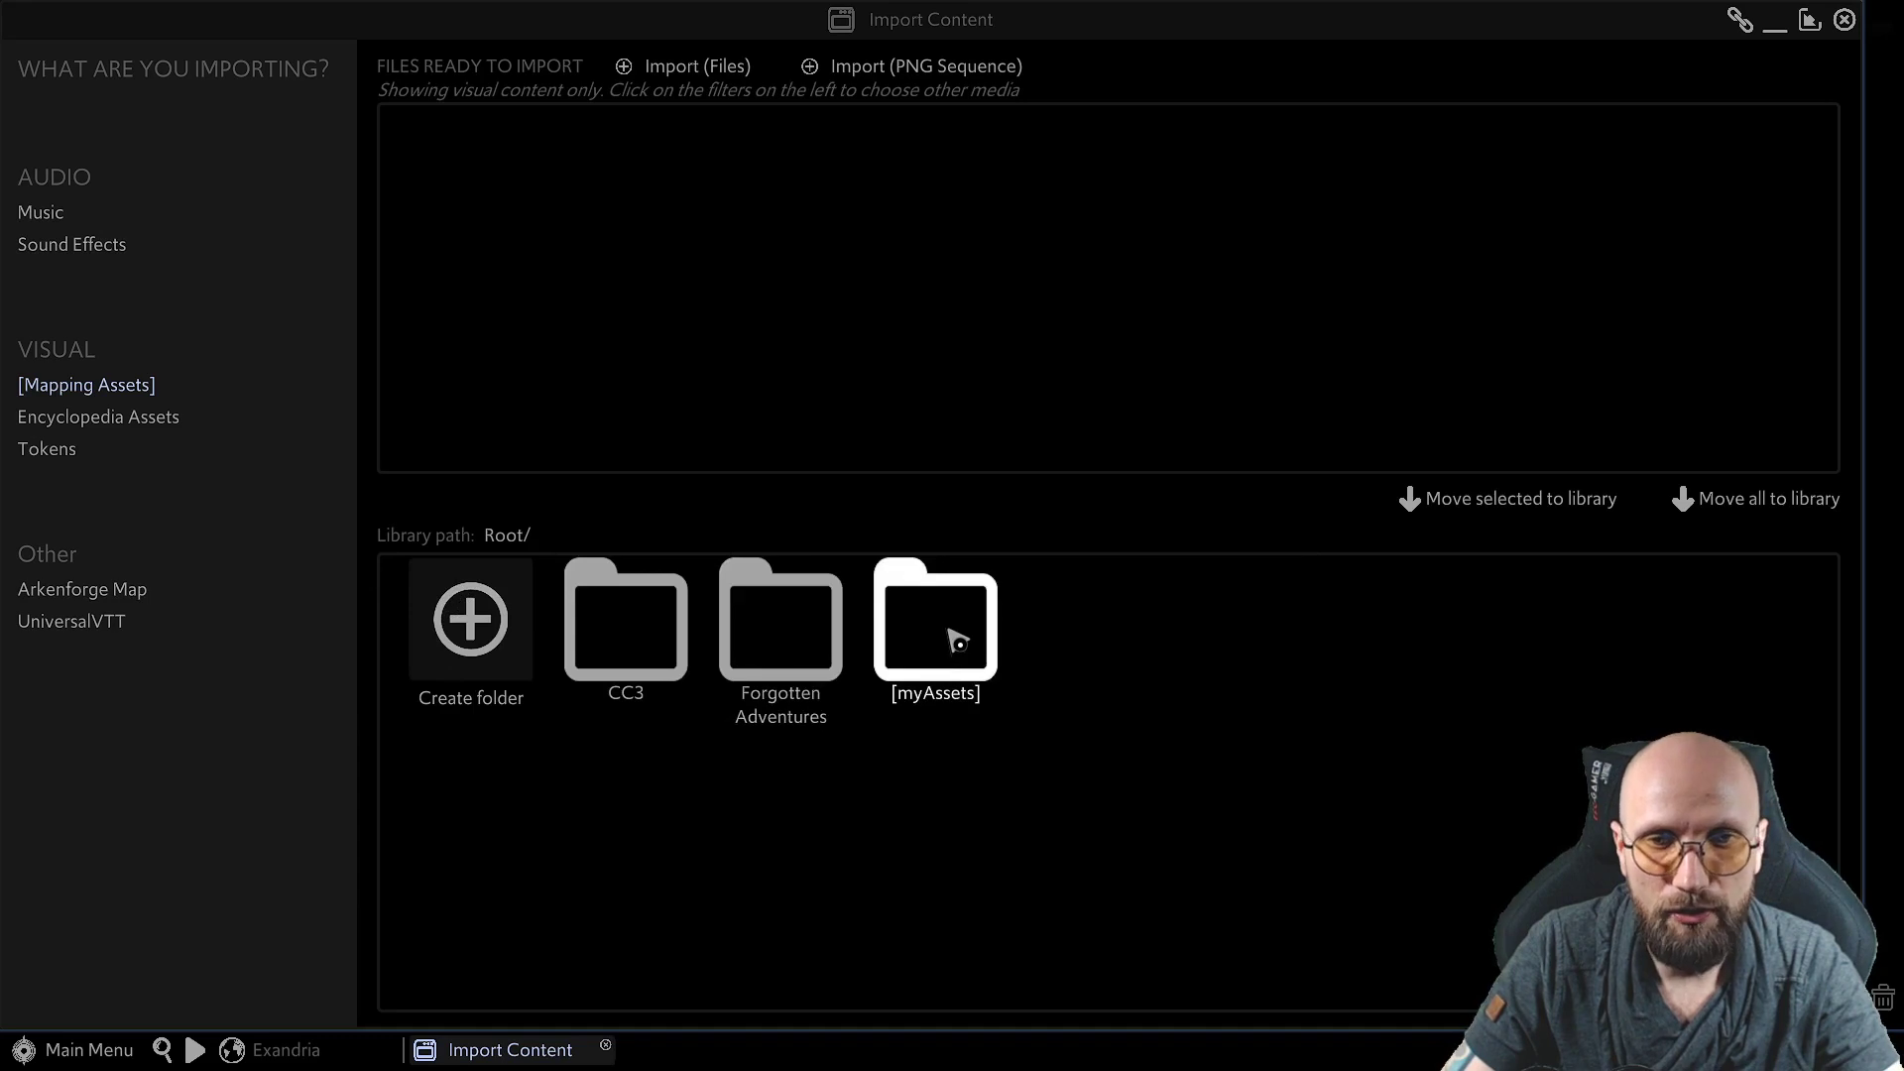
# Browse Forgotten Adventures > Natural > Natural_Terrain in the import library, then return to Root/.
pyautogui.click(783, 623)
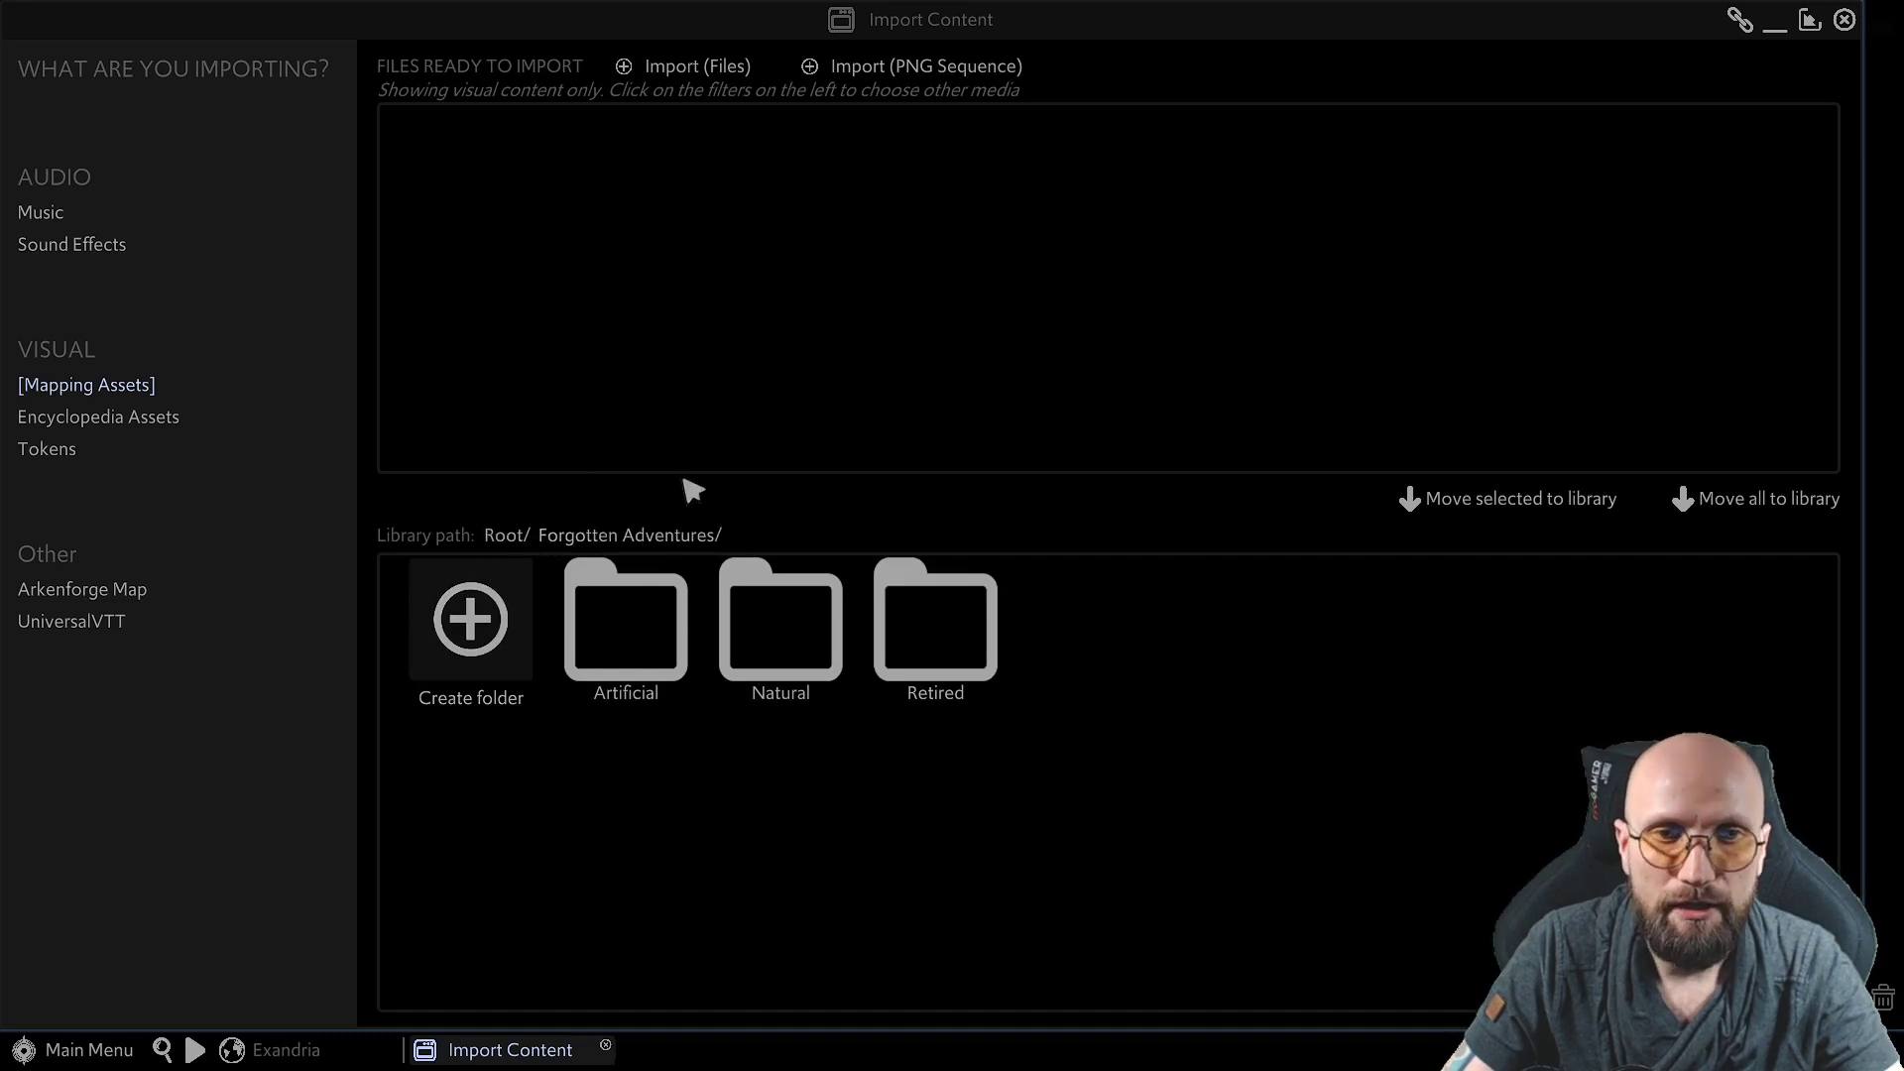
pyautogui.click(514, 536)
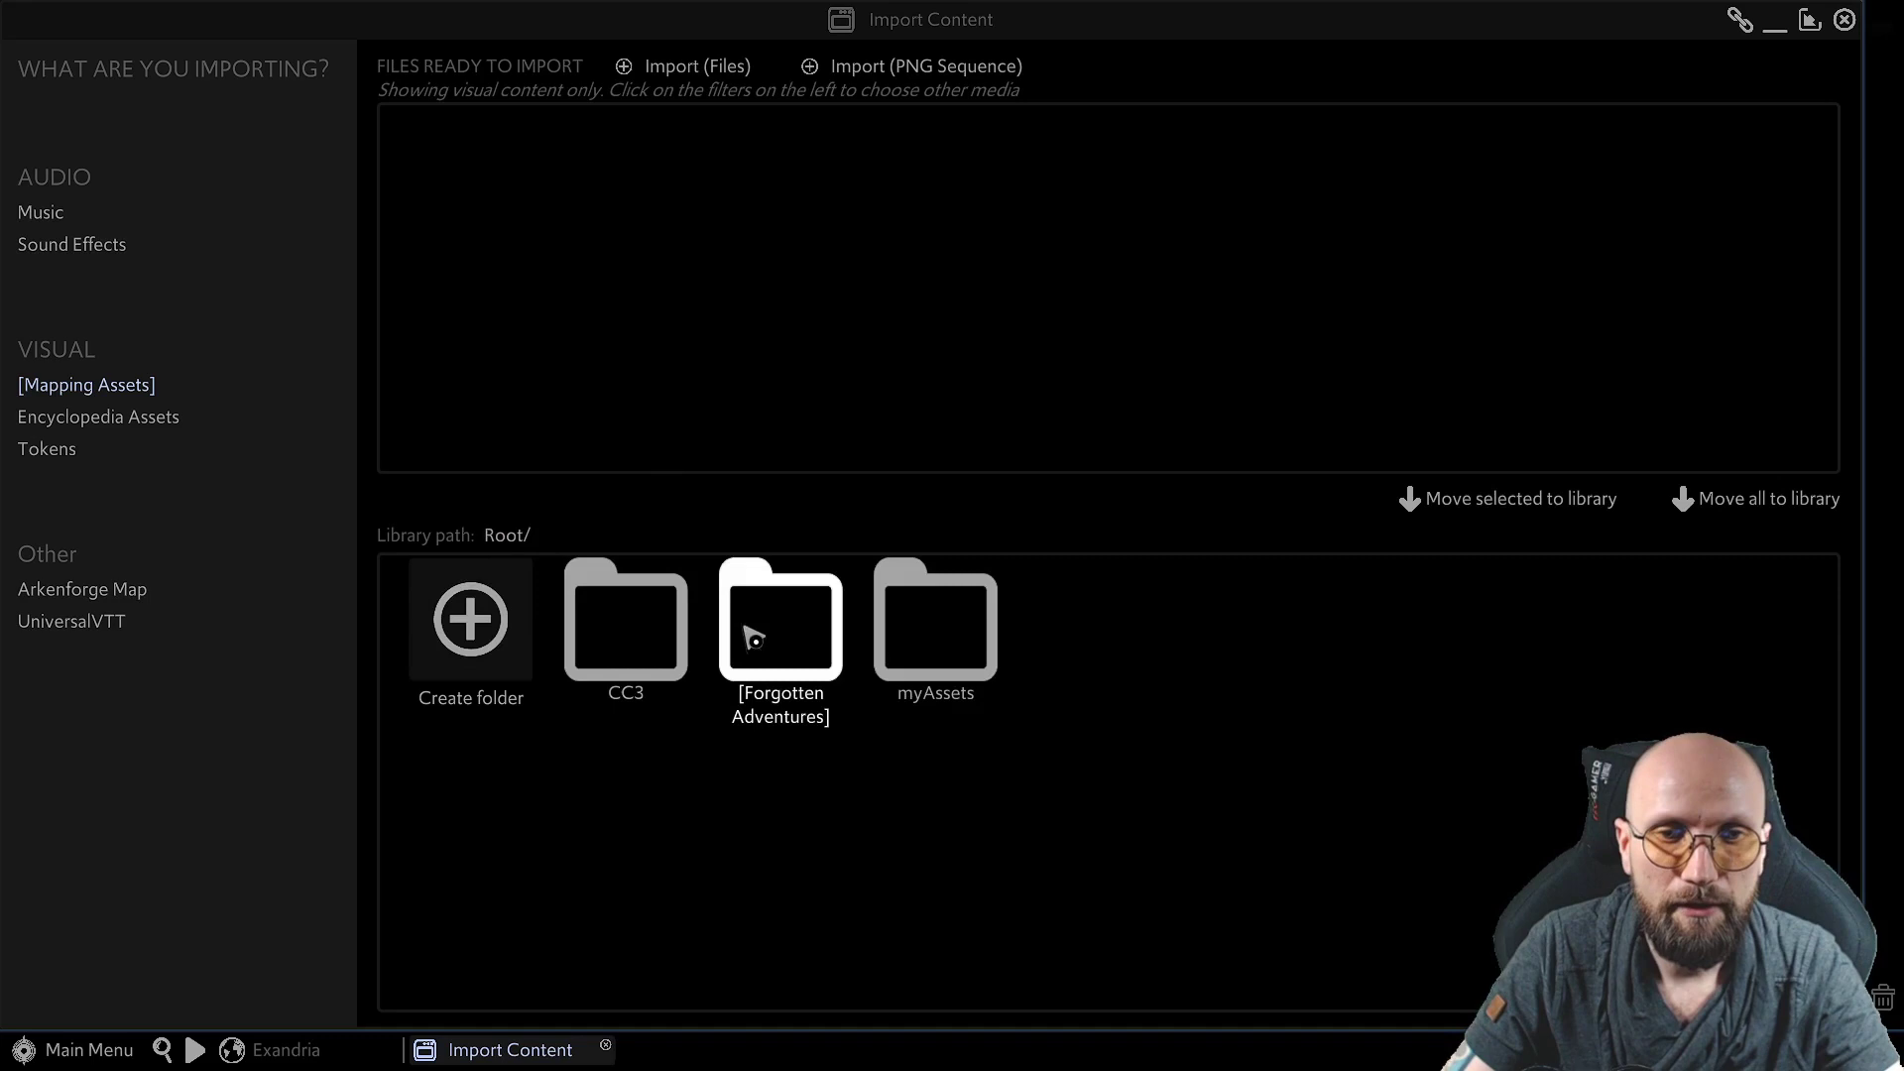
pyautogui.click(768, 630)
pyautogui.click(798, 625)
pyautogui.click(937, 627)
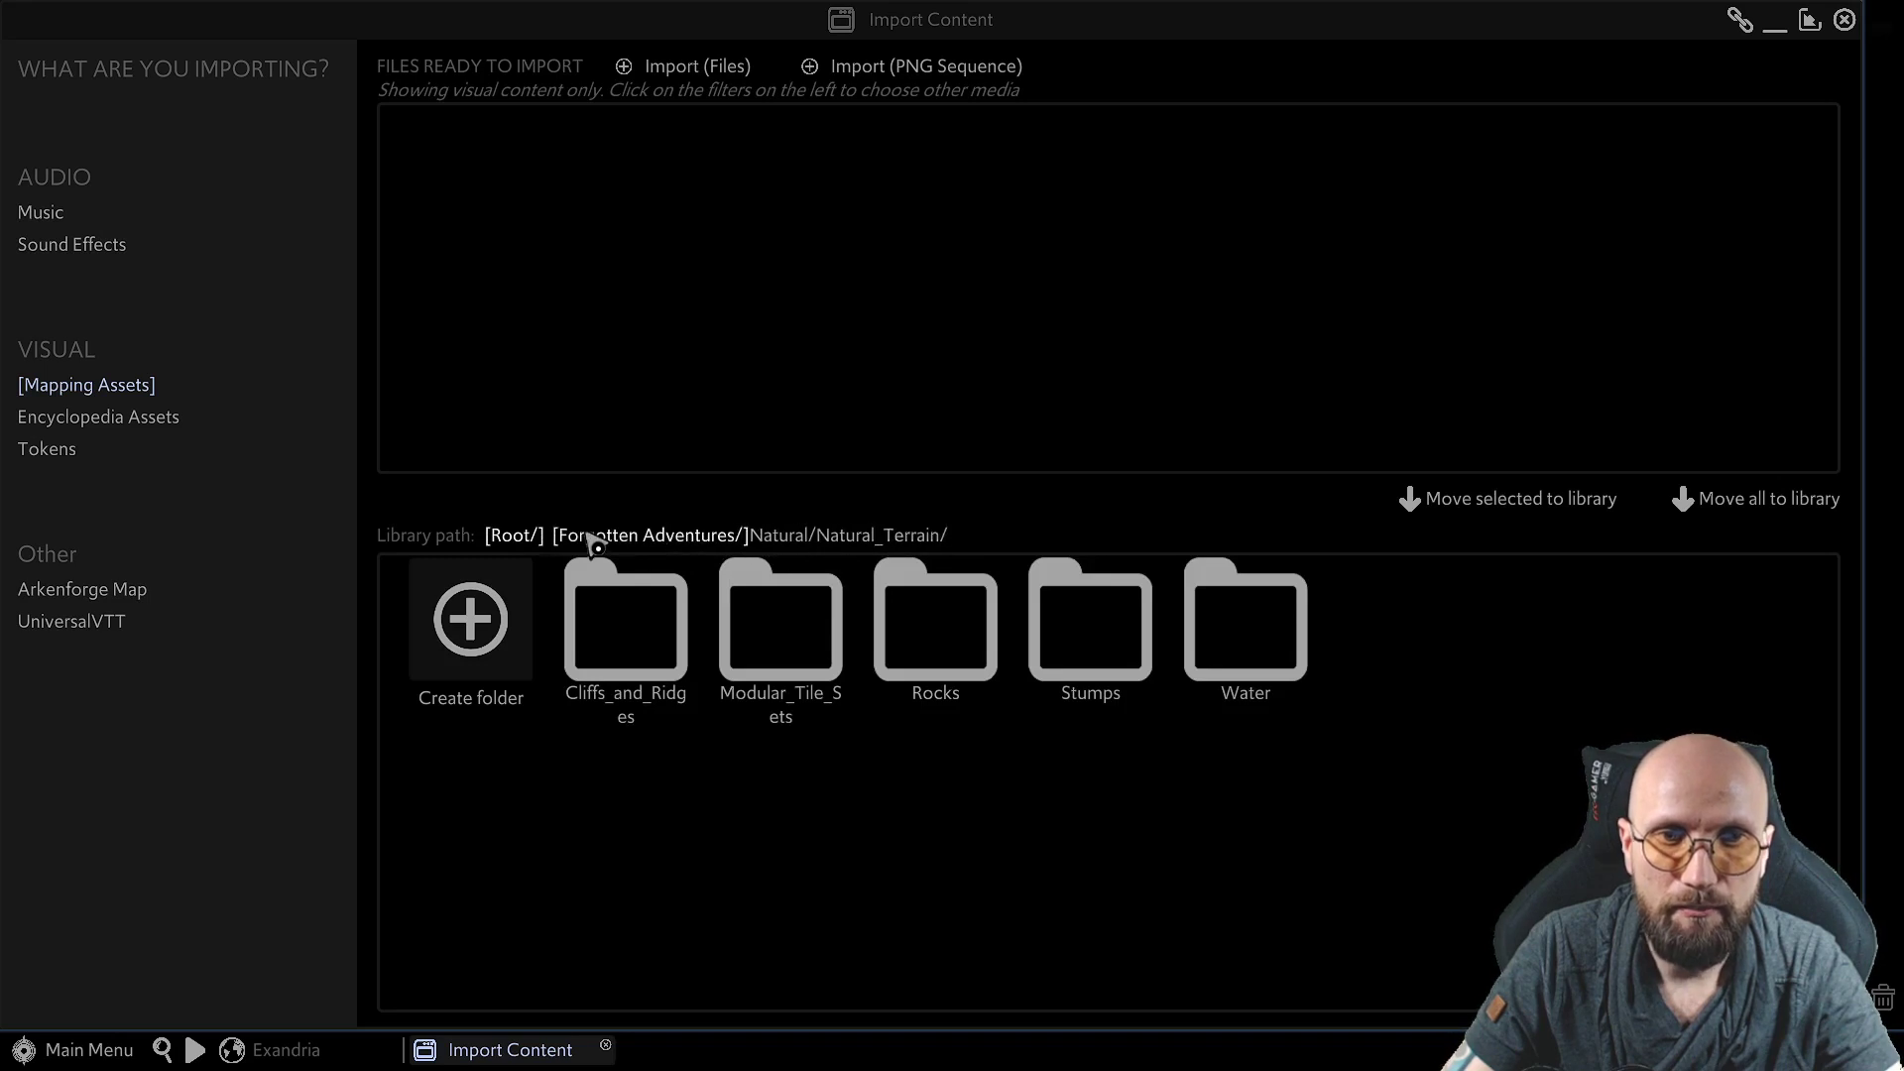
pyautogui.click(513, 536)
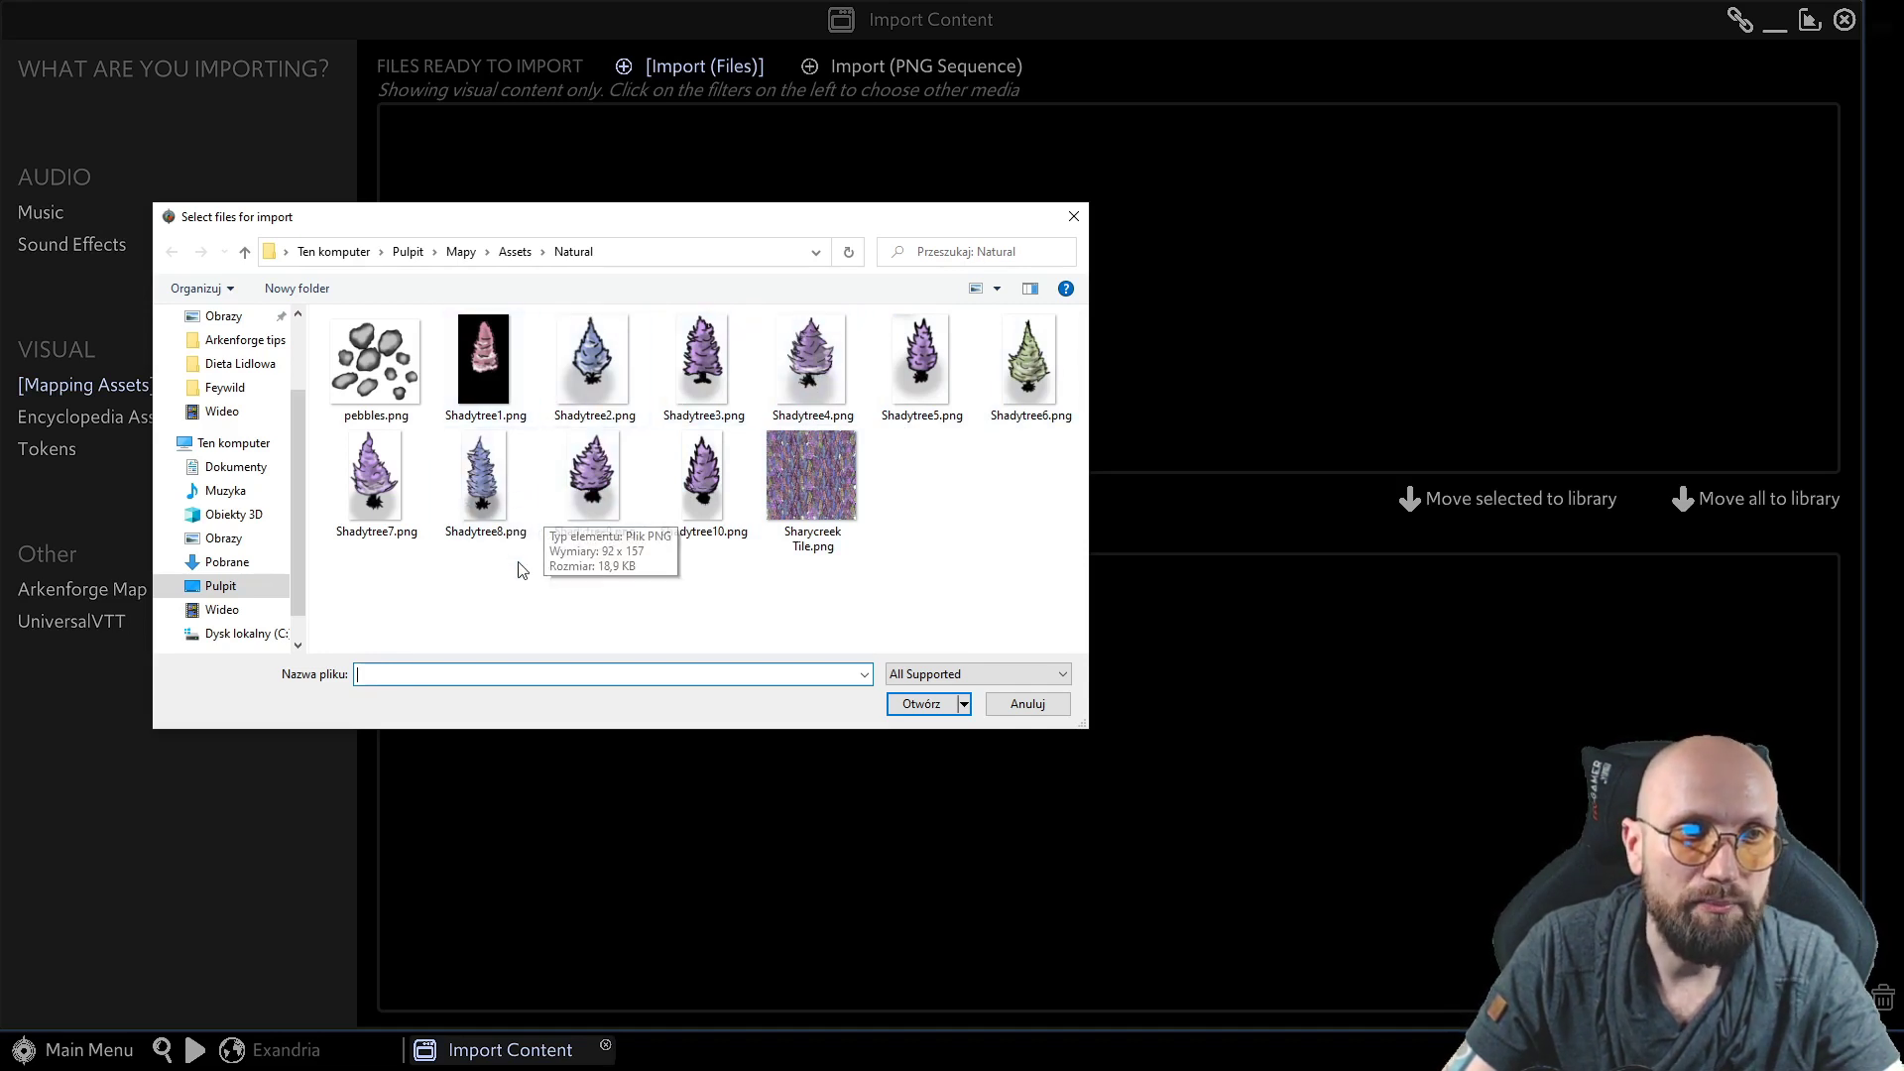
# Select only Shadytree8.png in the file dialog and confirm it with Otwórz.
pyautogui.click(500, 488)
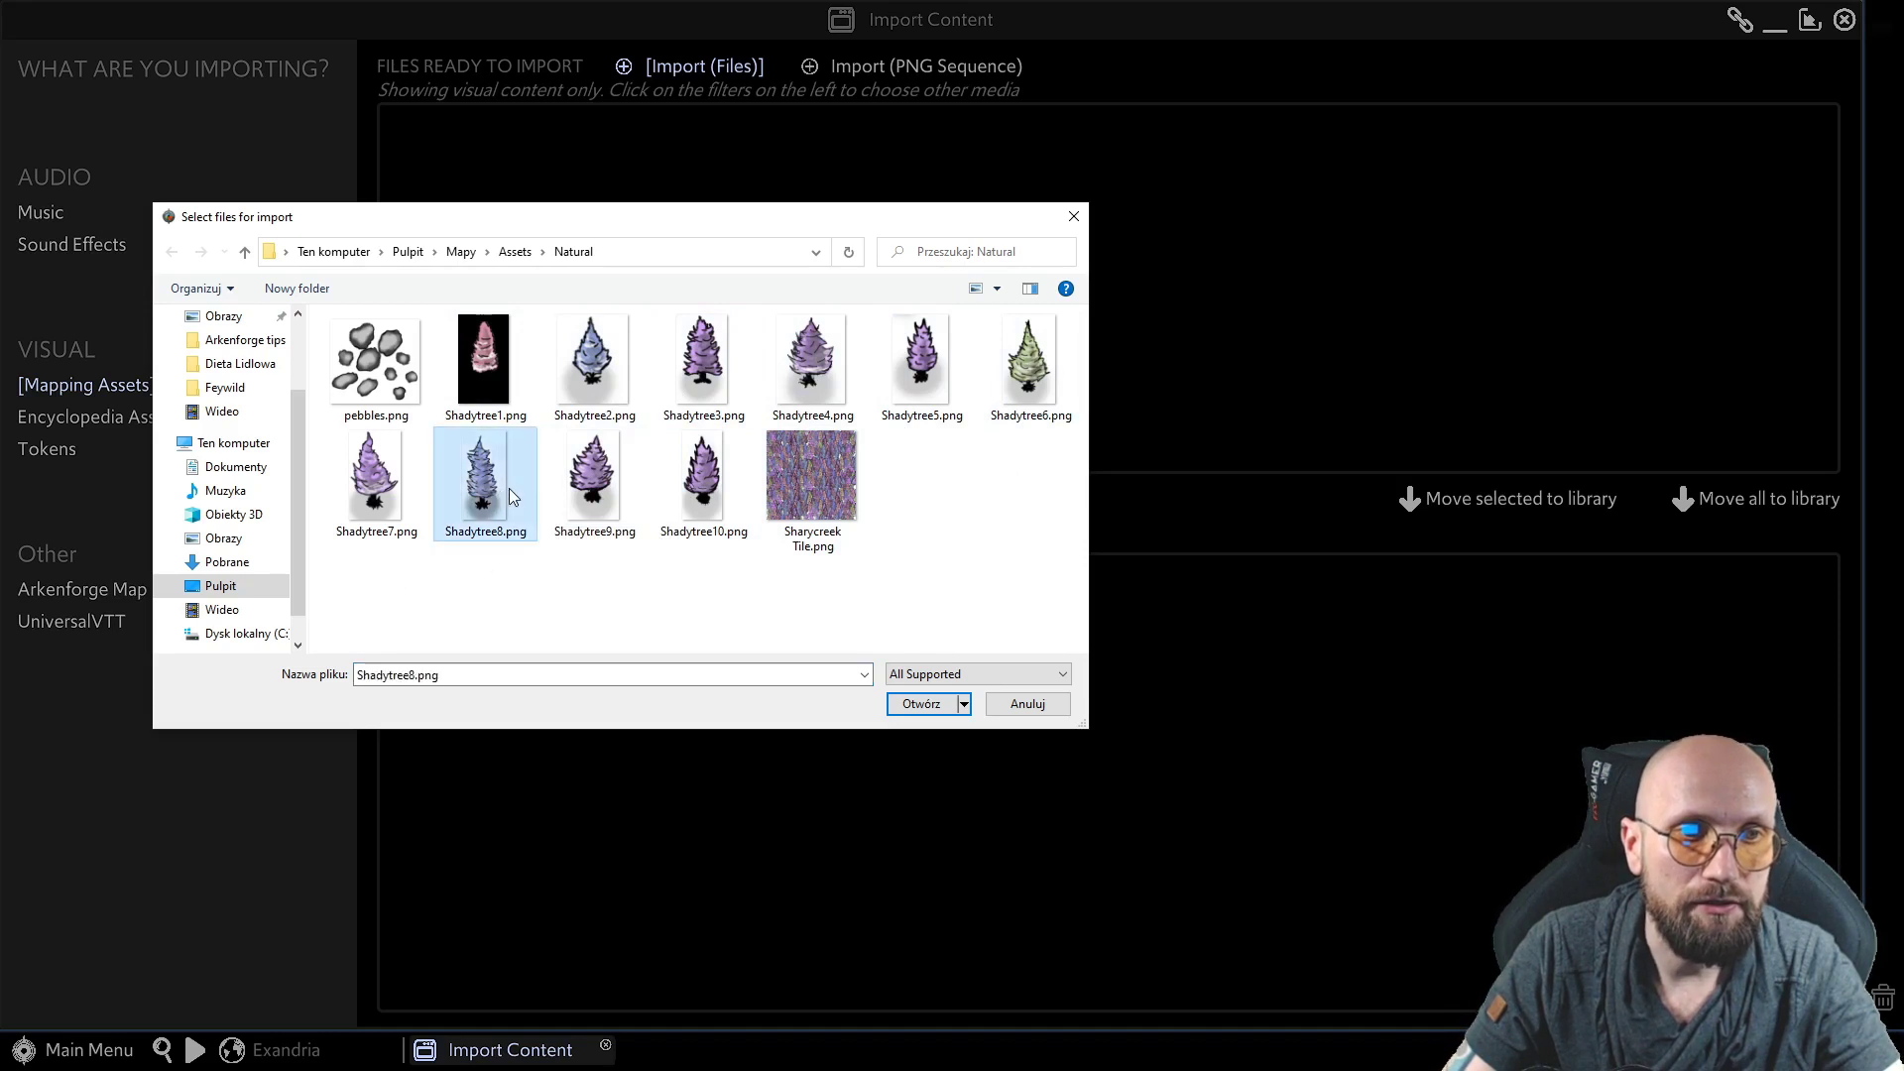
pyautogui.moveTo(479, 593); pyautogui.dragTo(658, 462)
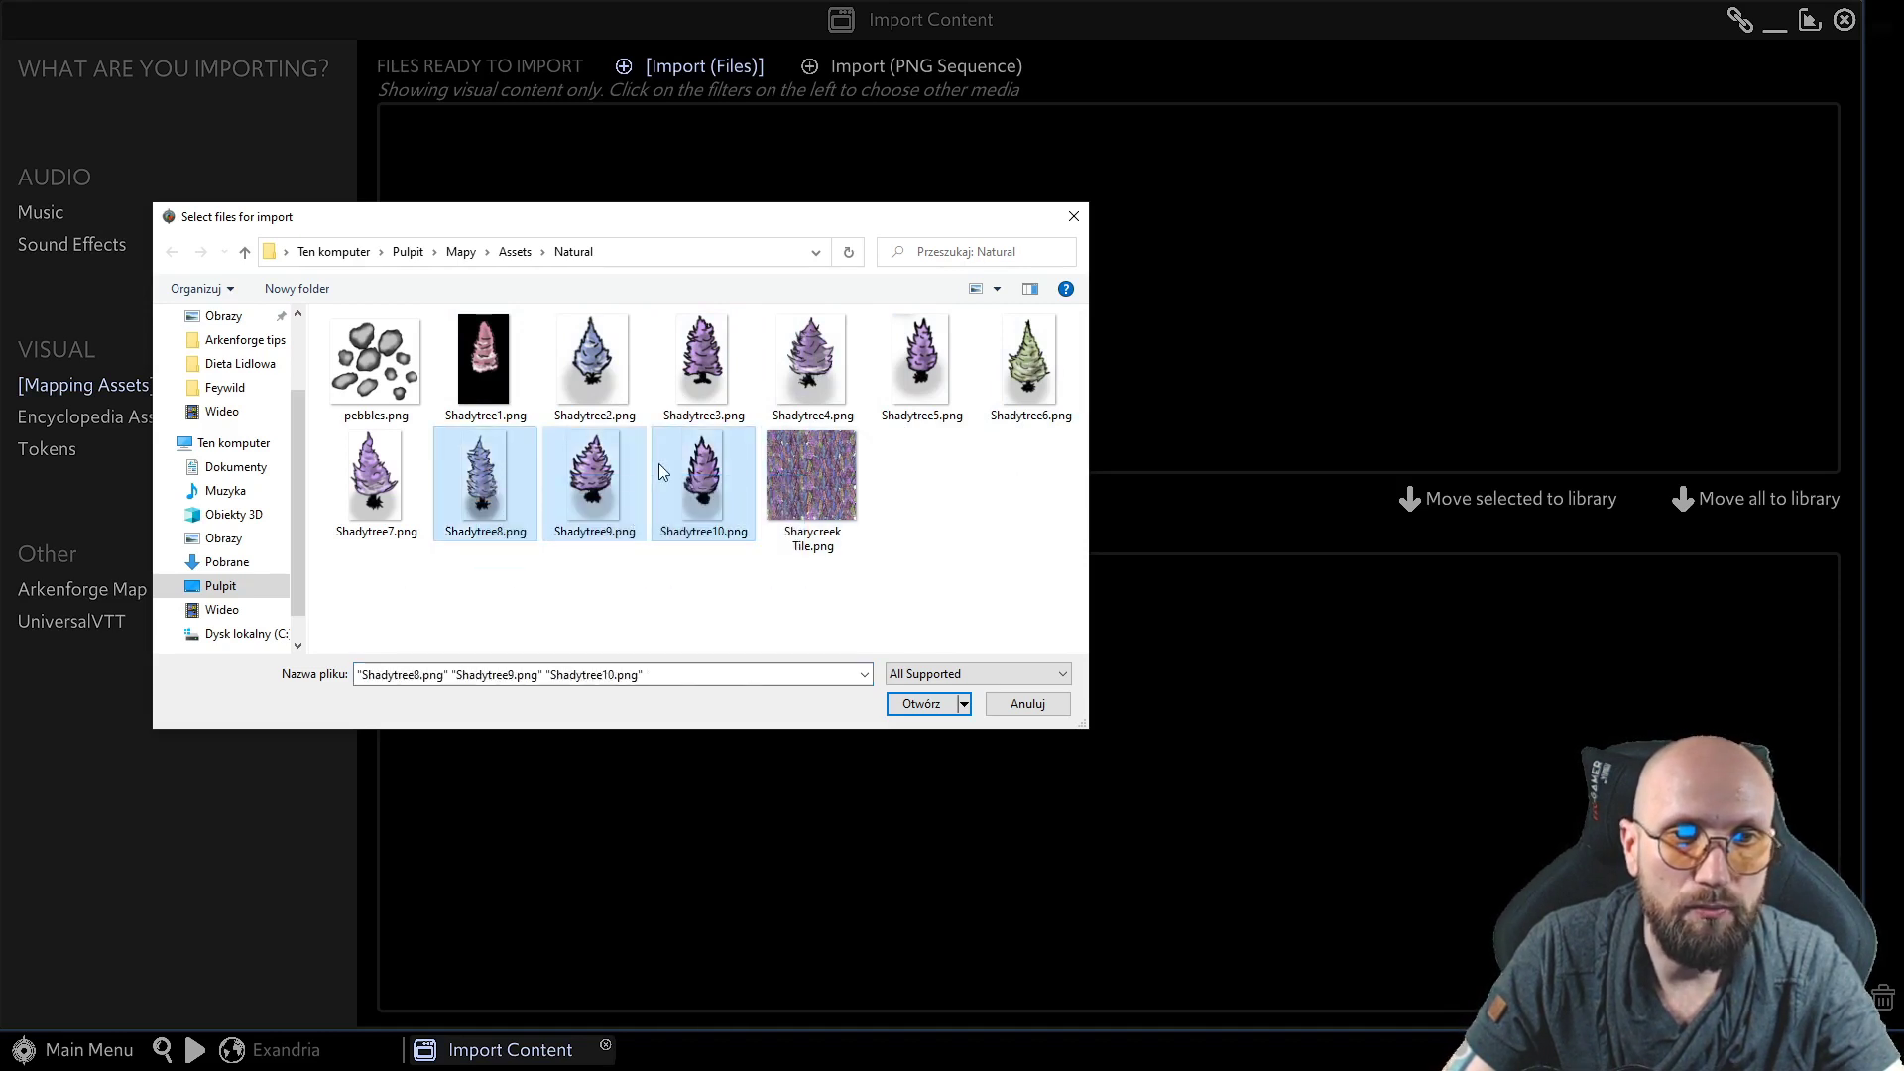
pyautogui.click(488, 502)
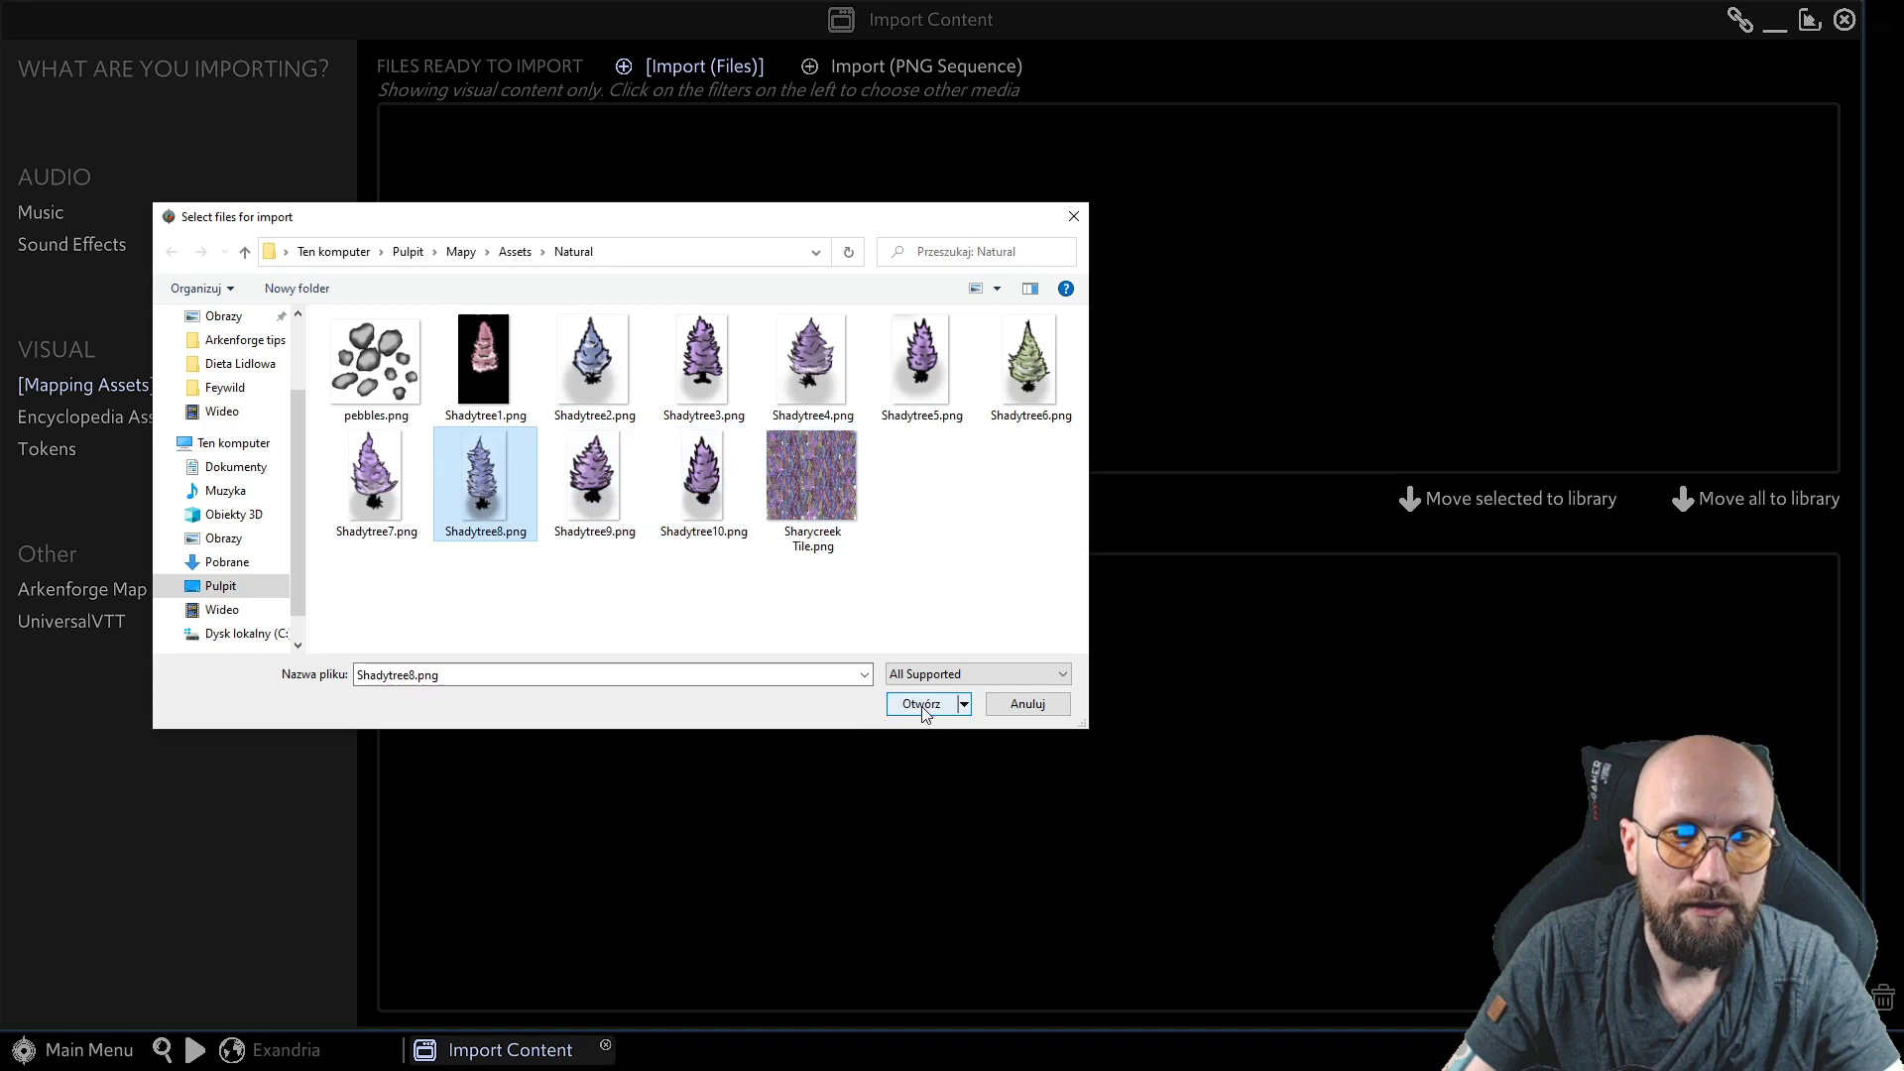
pyautogui.click(920, 705)
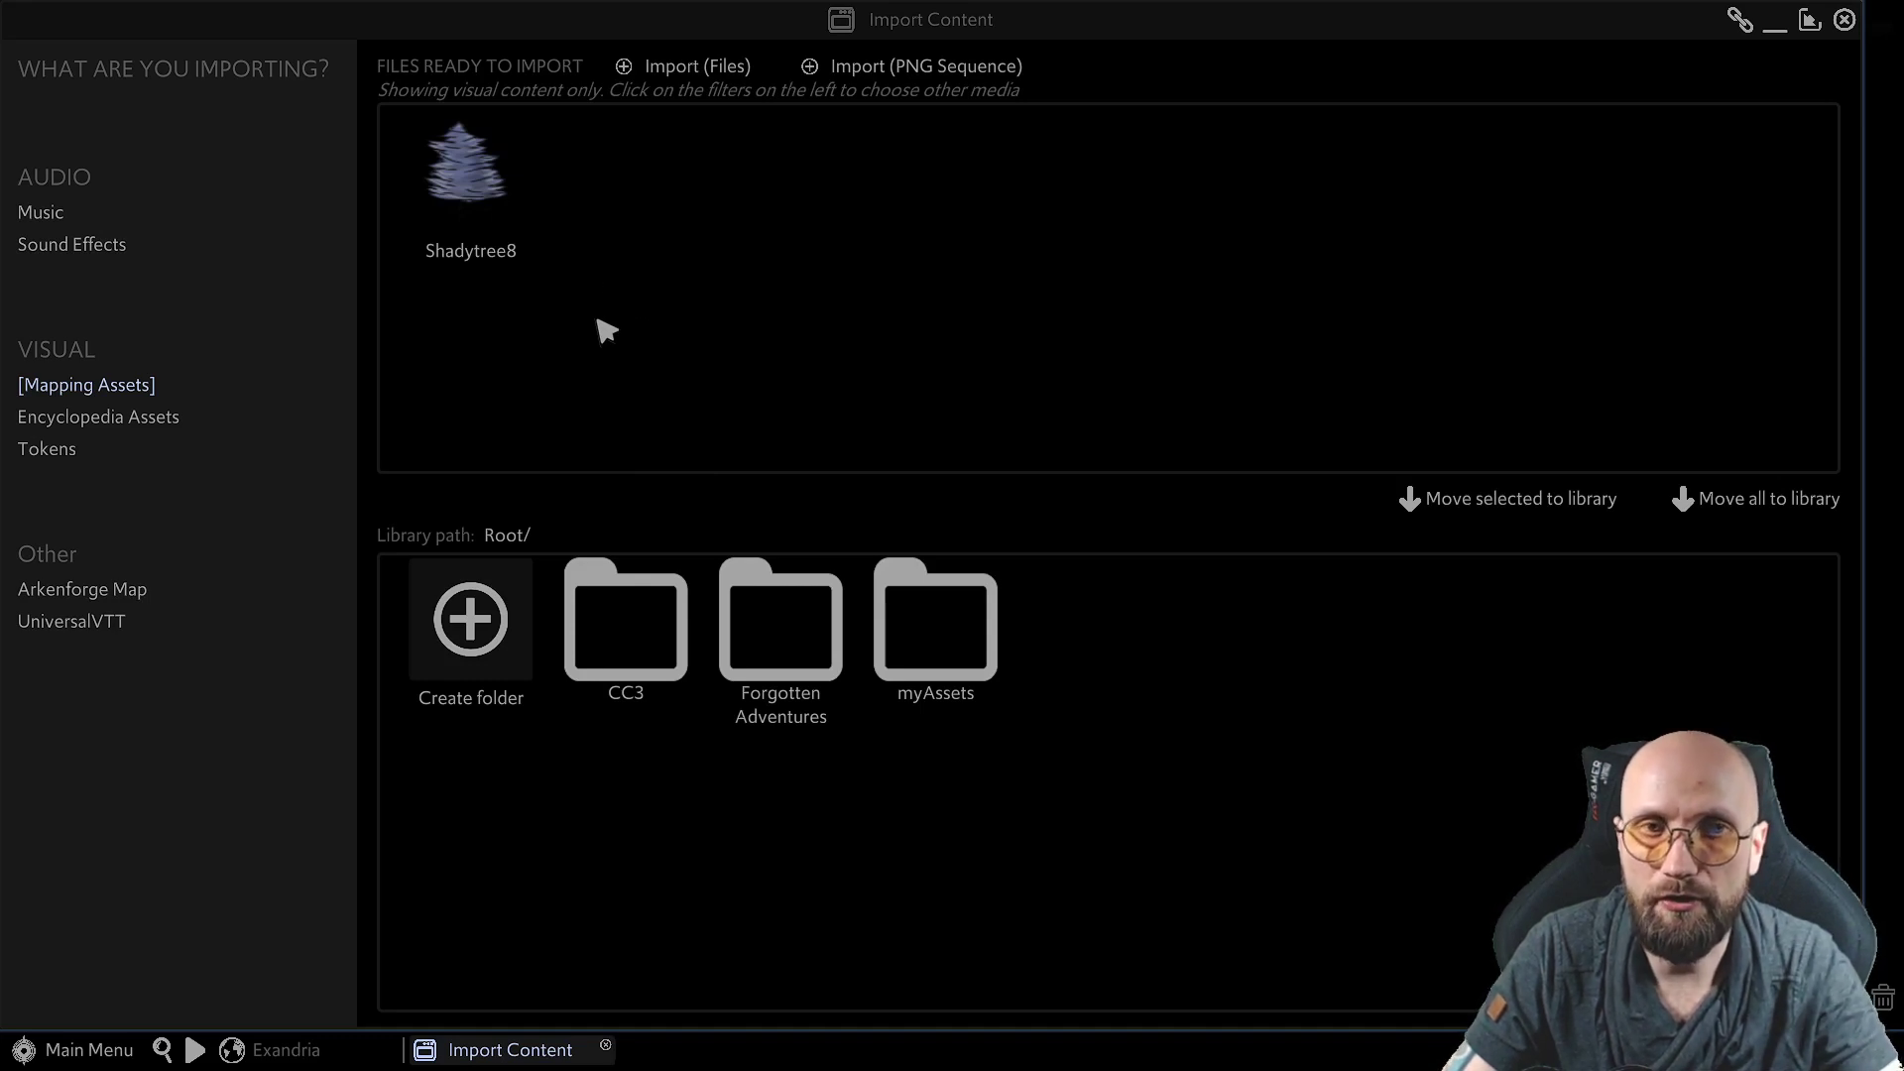
pyautogui.click(1775, 30)
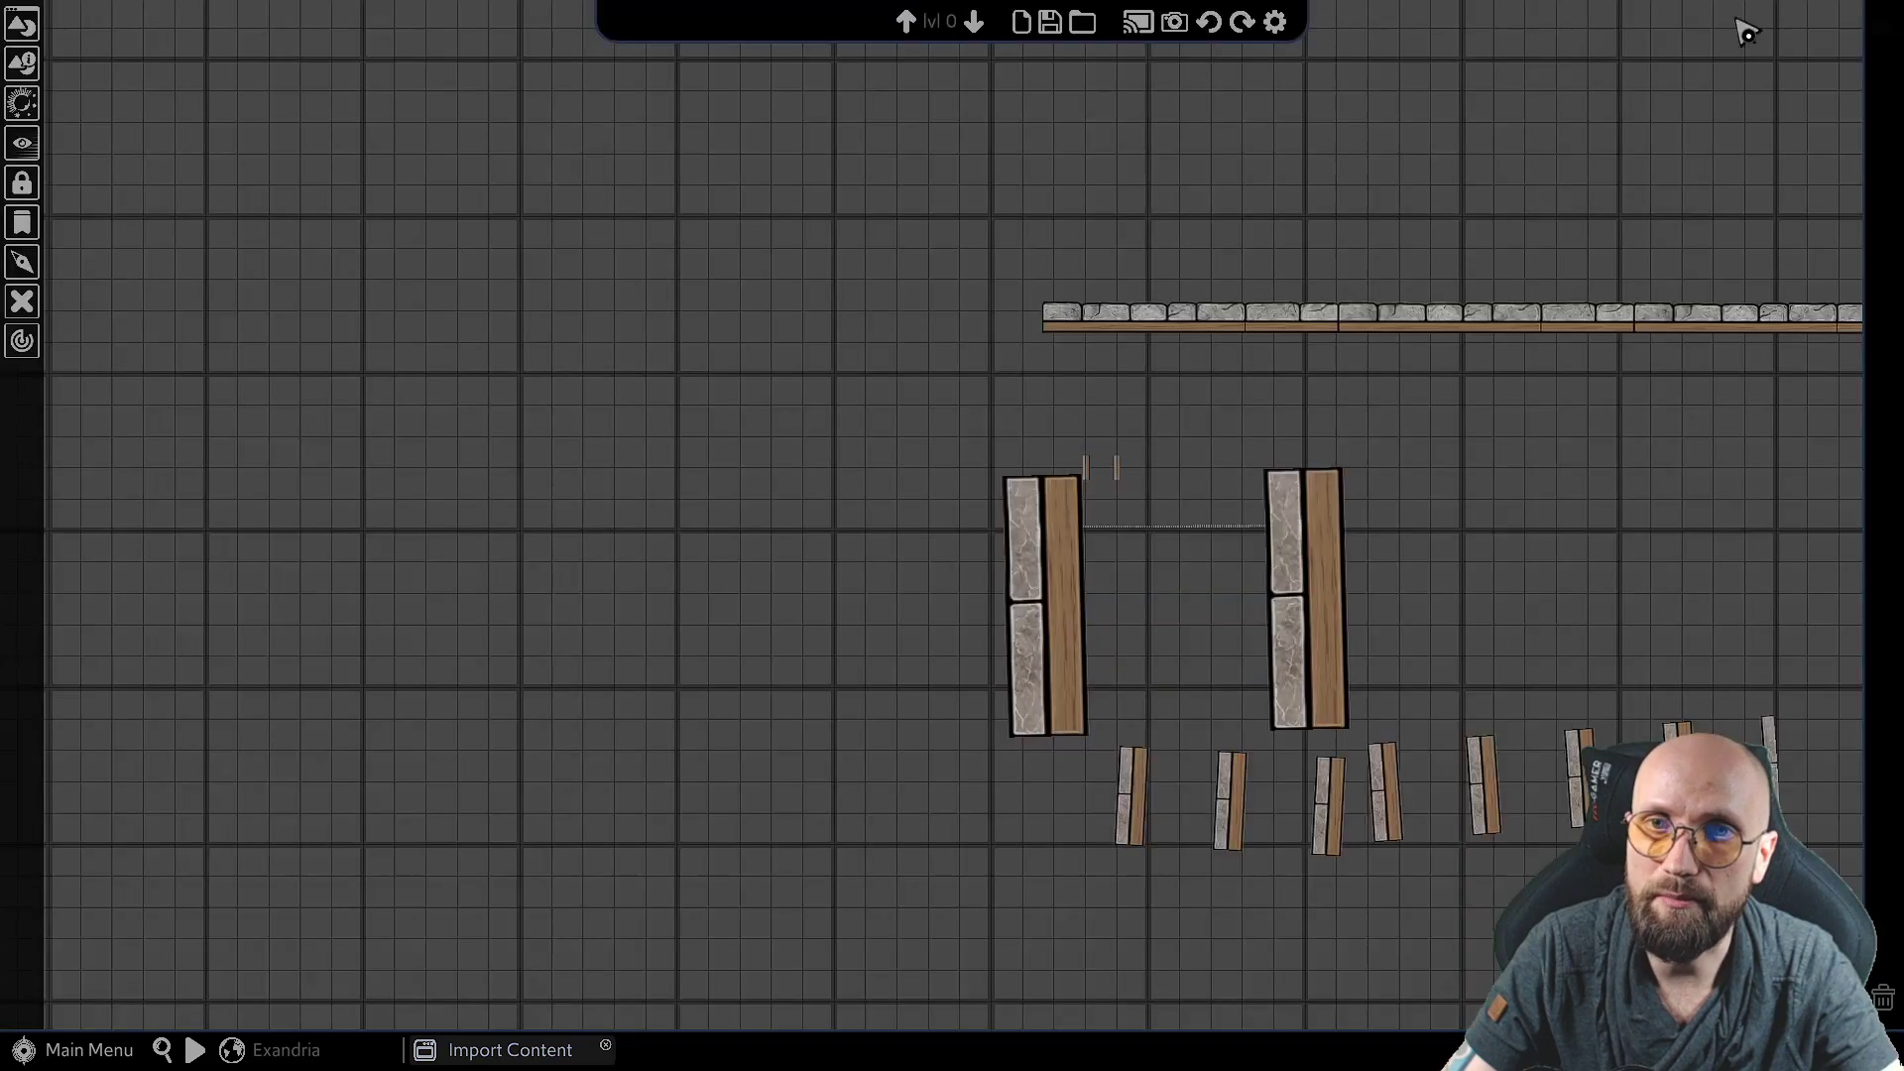
pyautogui.click(40, 38)
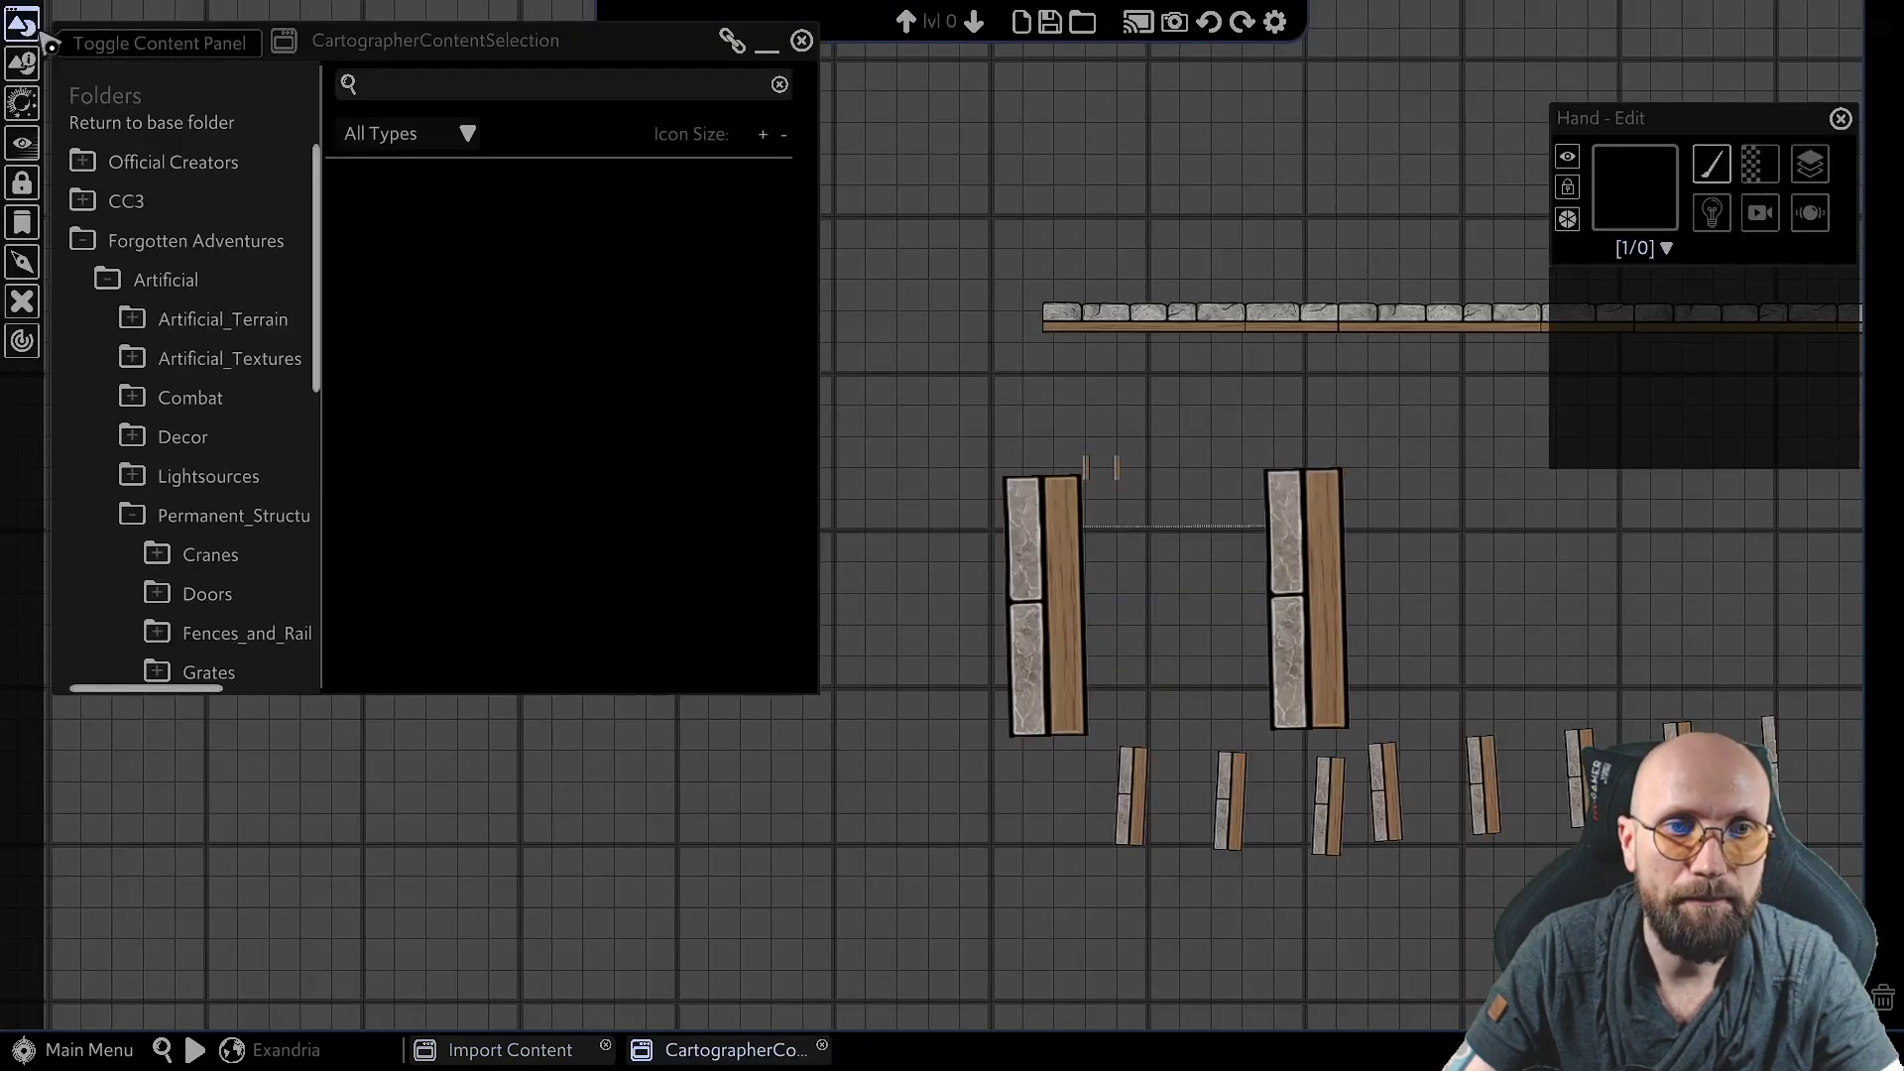
pyautogui.click(83, 242)
pyautogui.click(83, 280)
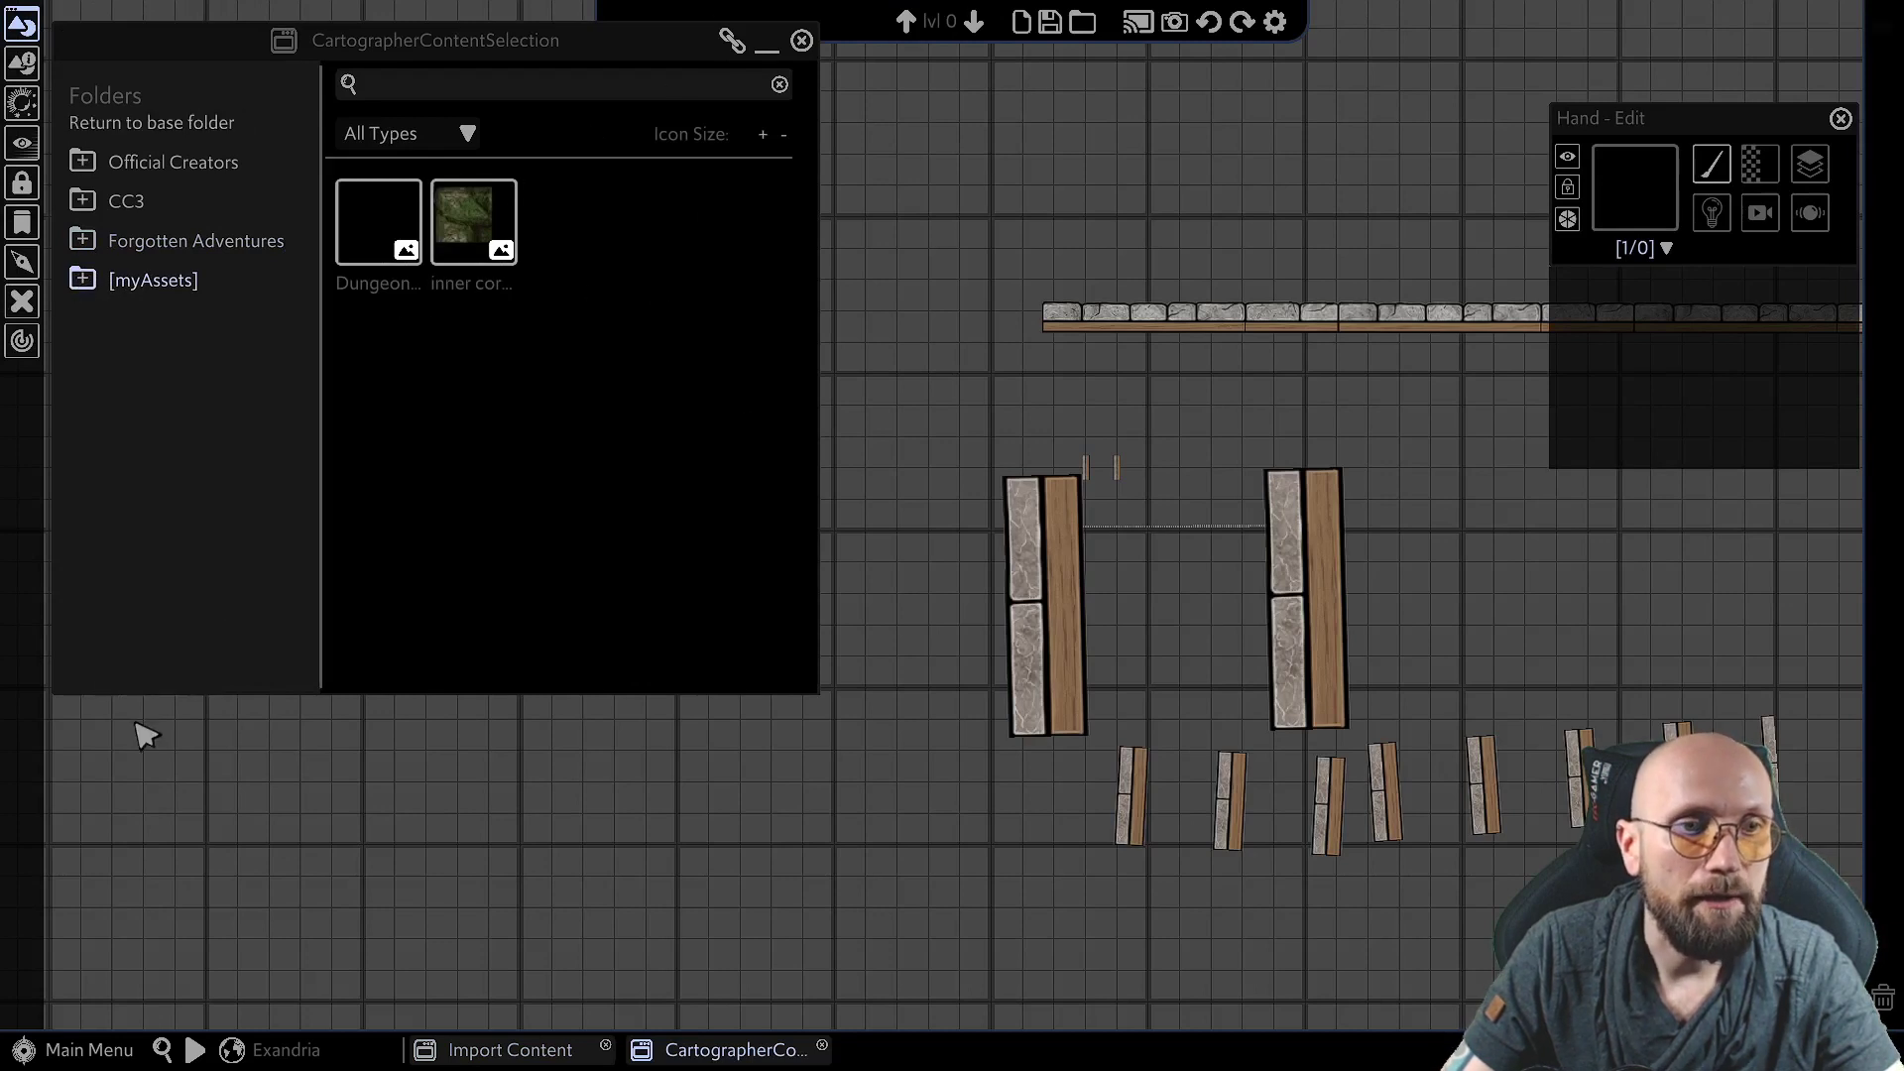
pyautogui.click(511, 1049)
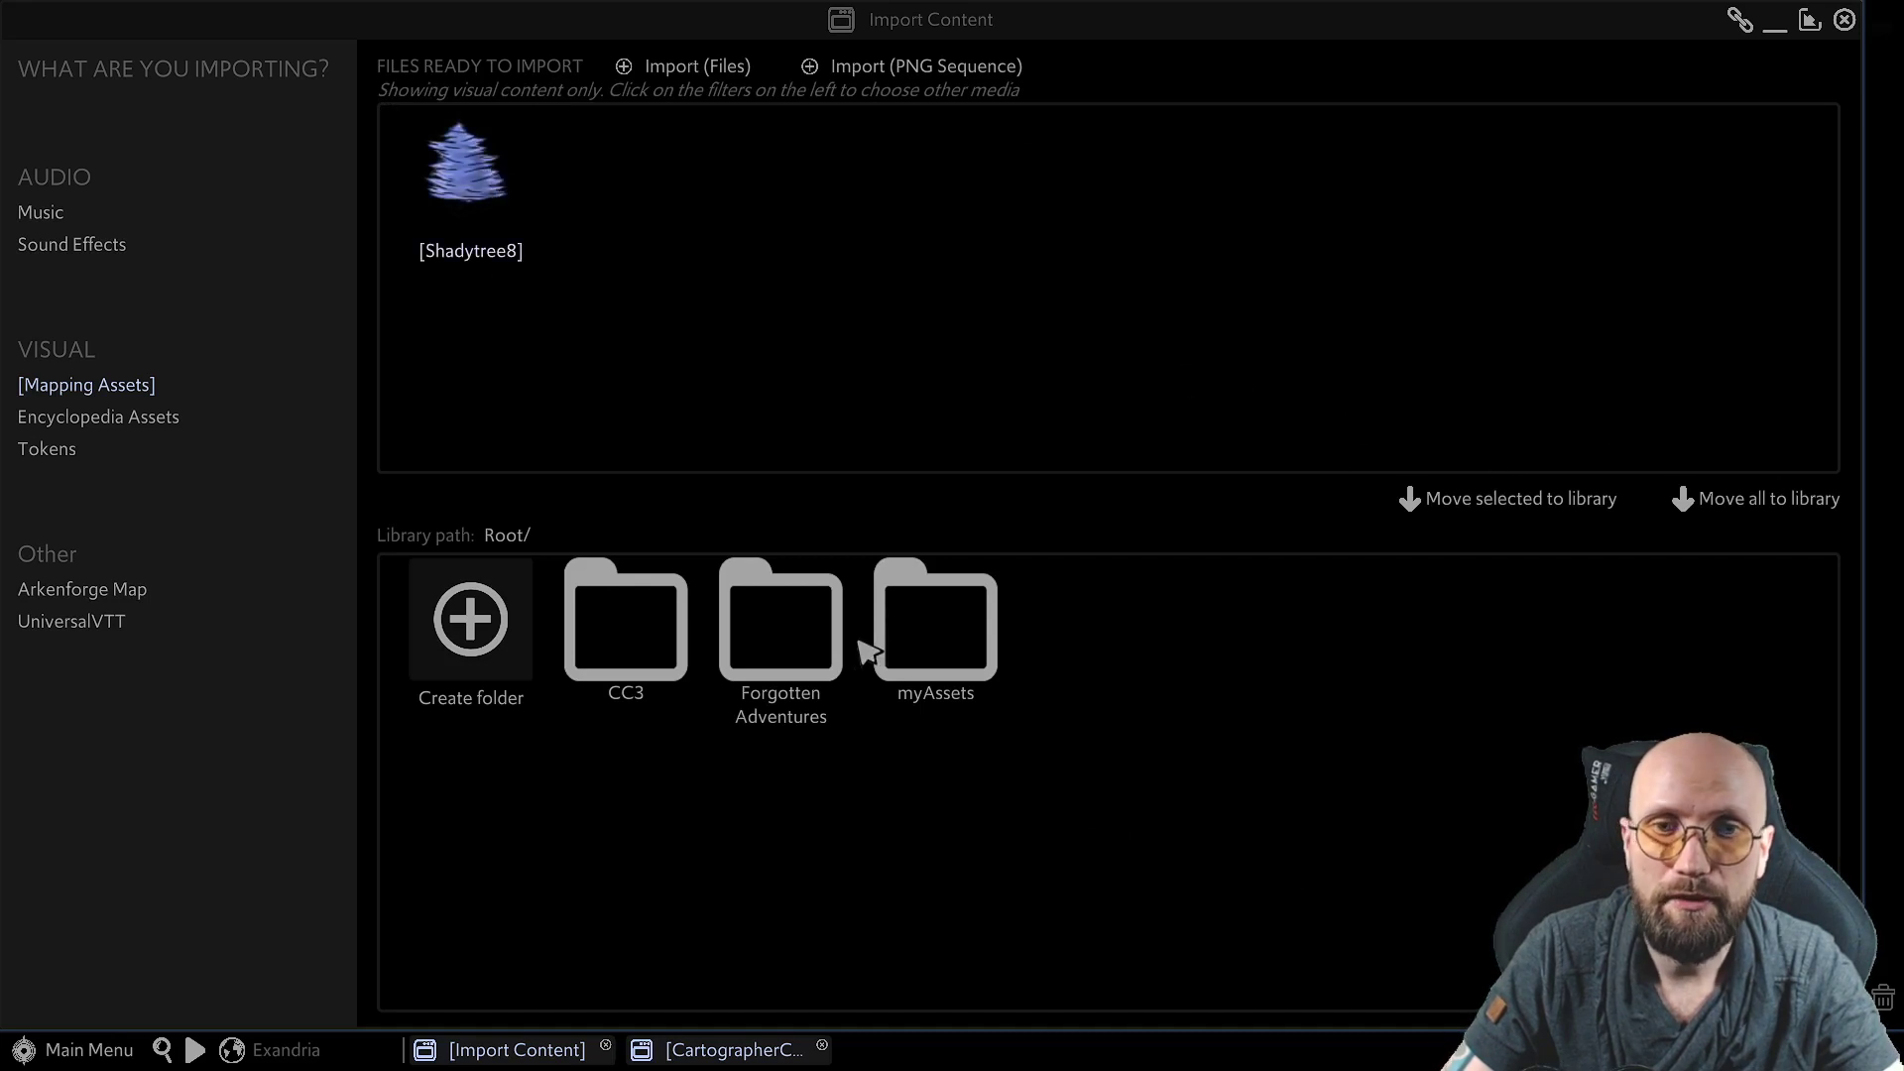
# Move the queued Shadytree8 asset into the myAssets/Natural library folder beside Shadytree1.
pyautogui.doubleClick(952, 621)
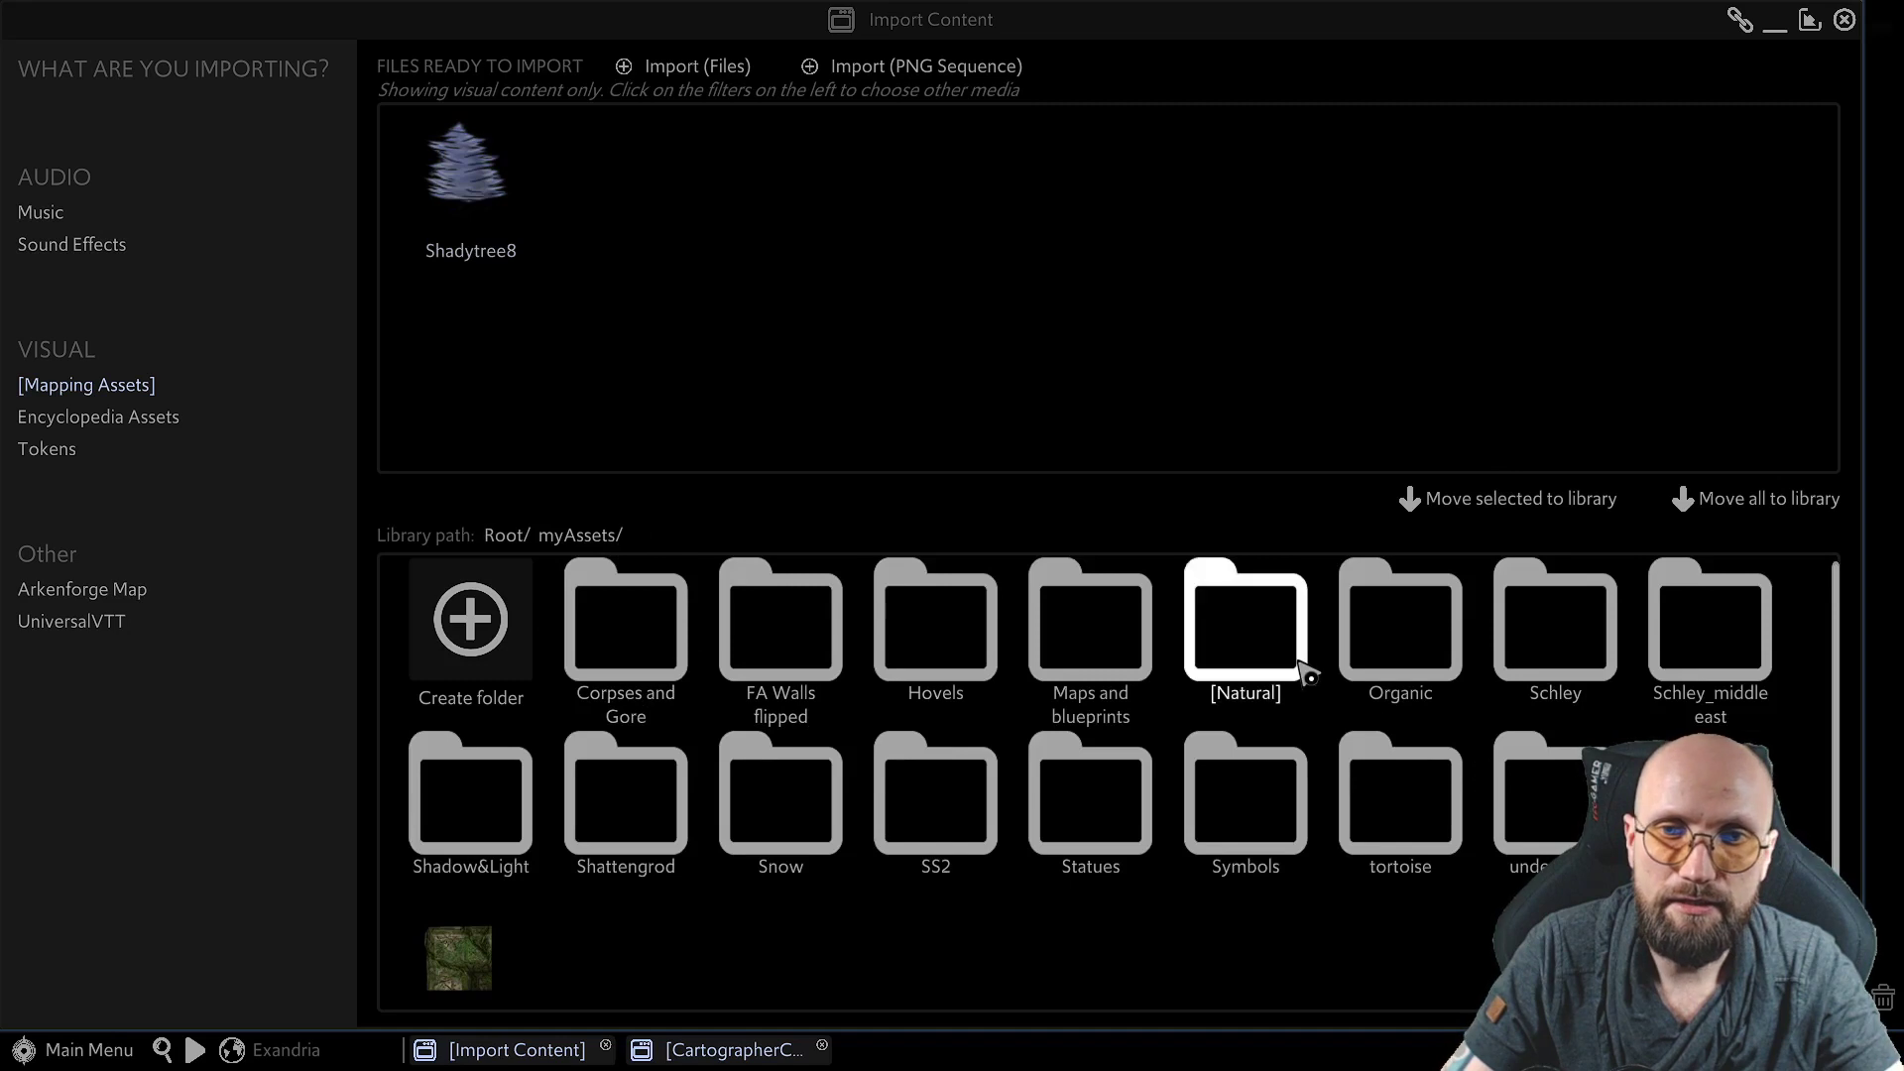
pyautogui.doubleClick(1292, 662)
pyautogui.click(488, 228)
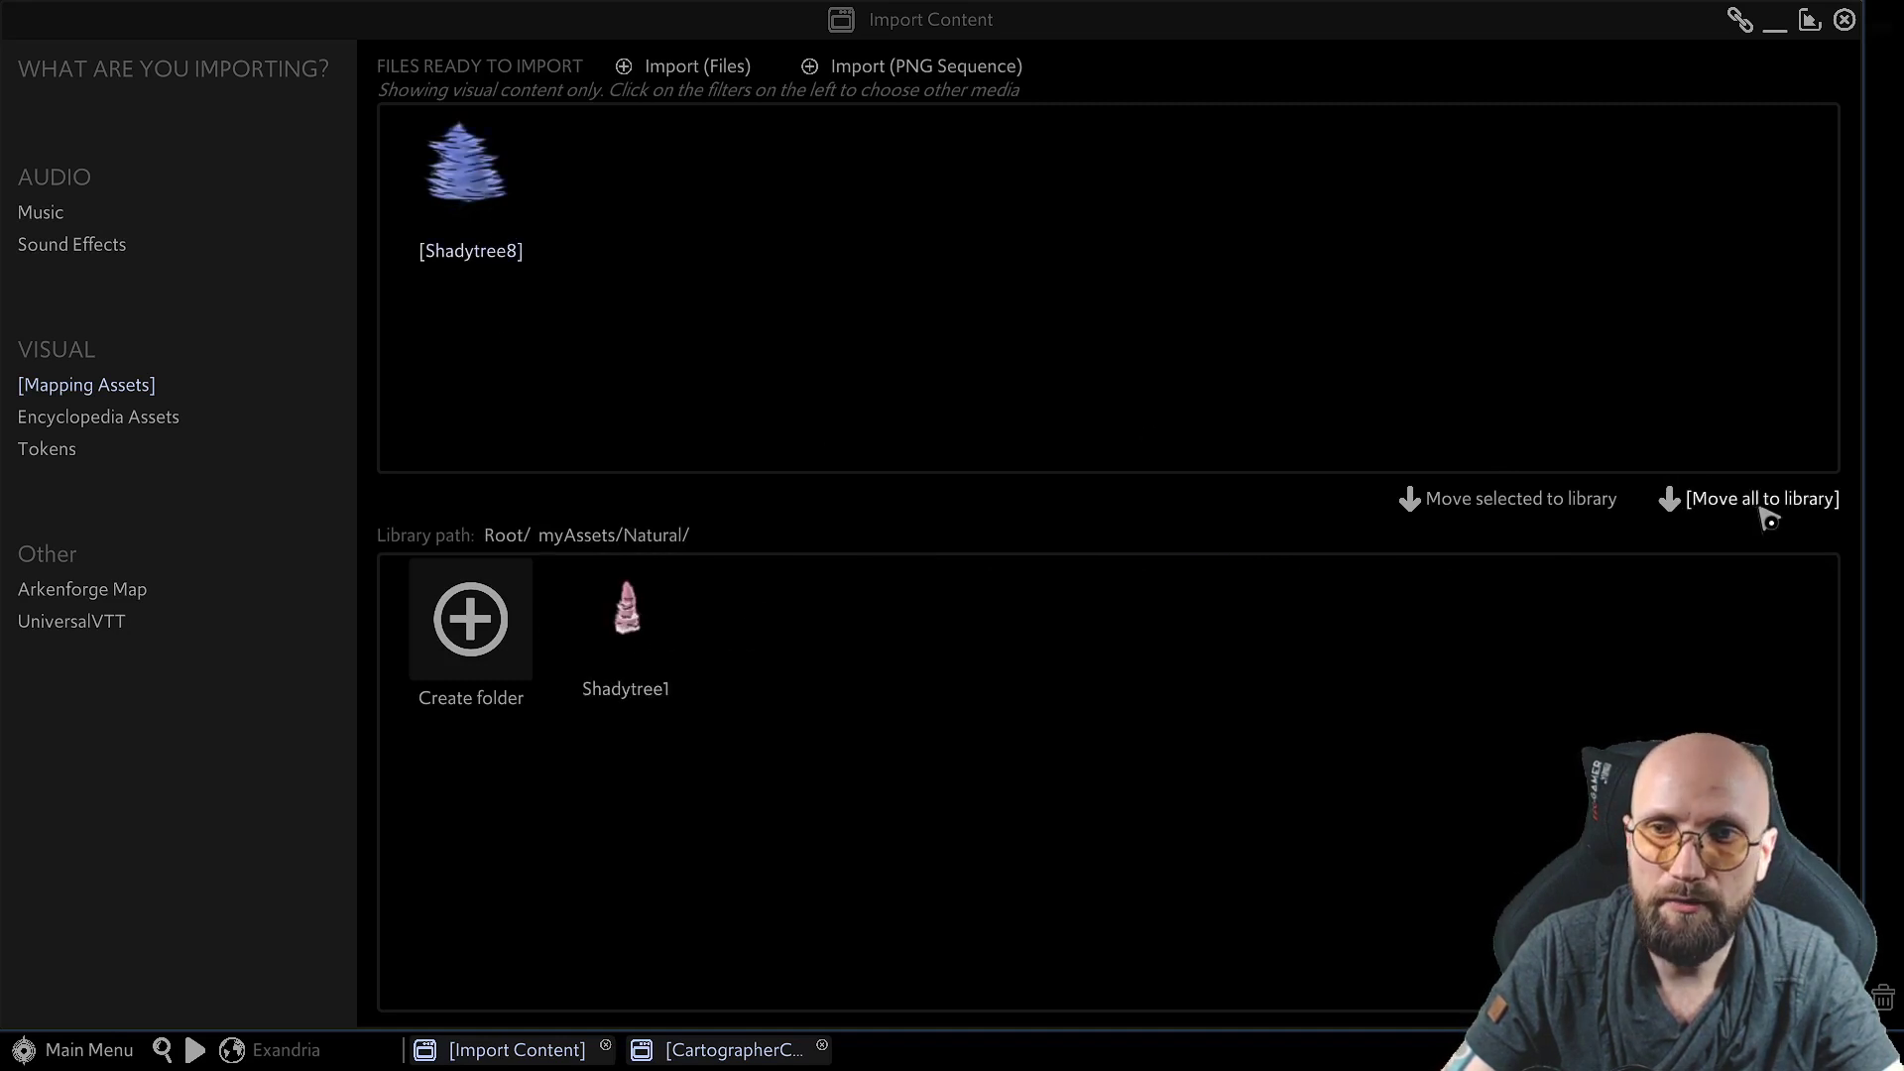
pyautogui.click(1509, 512)
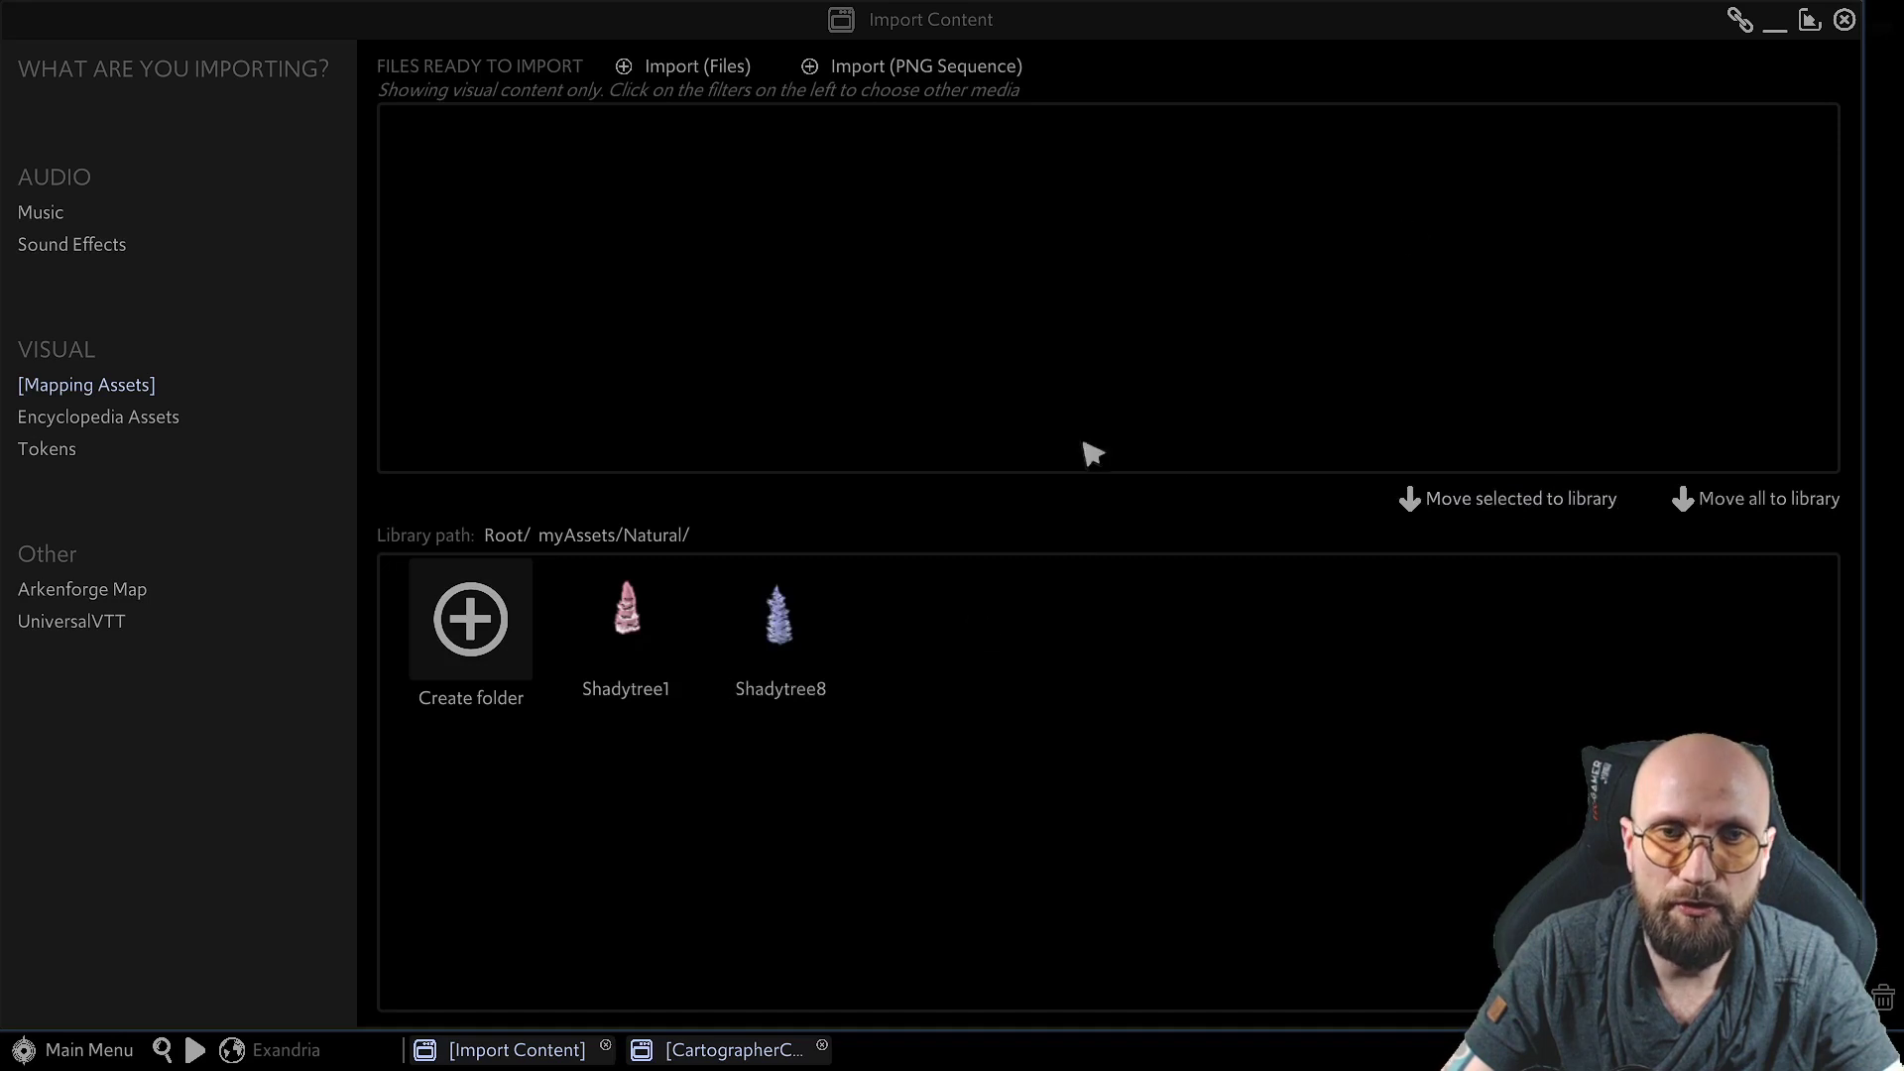
# Close the import window and show myAssets > Natural in a refreshed Content Panel.
pyautogui.click(1845, 20)
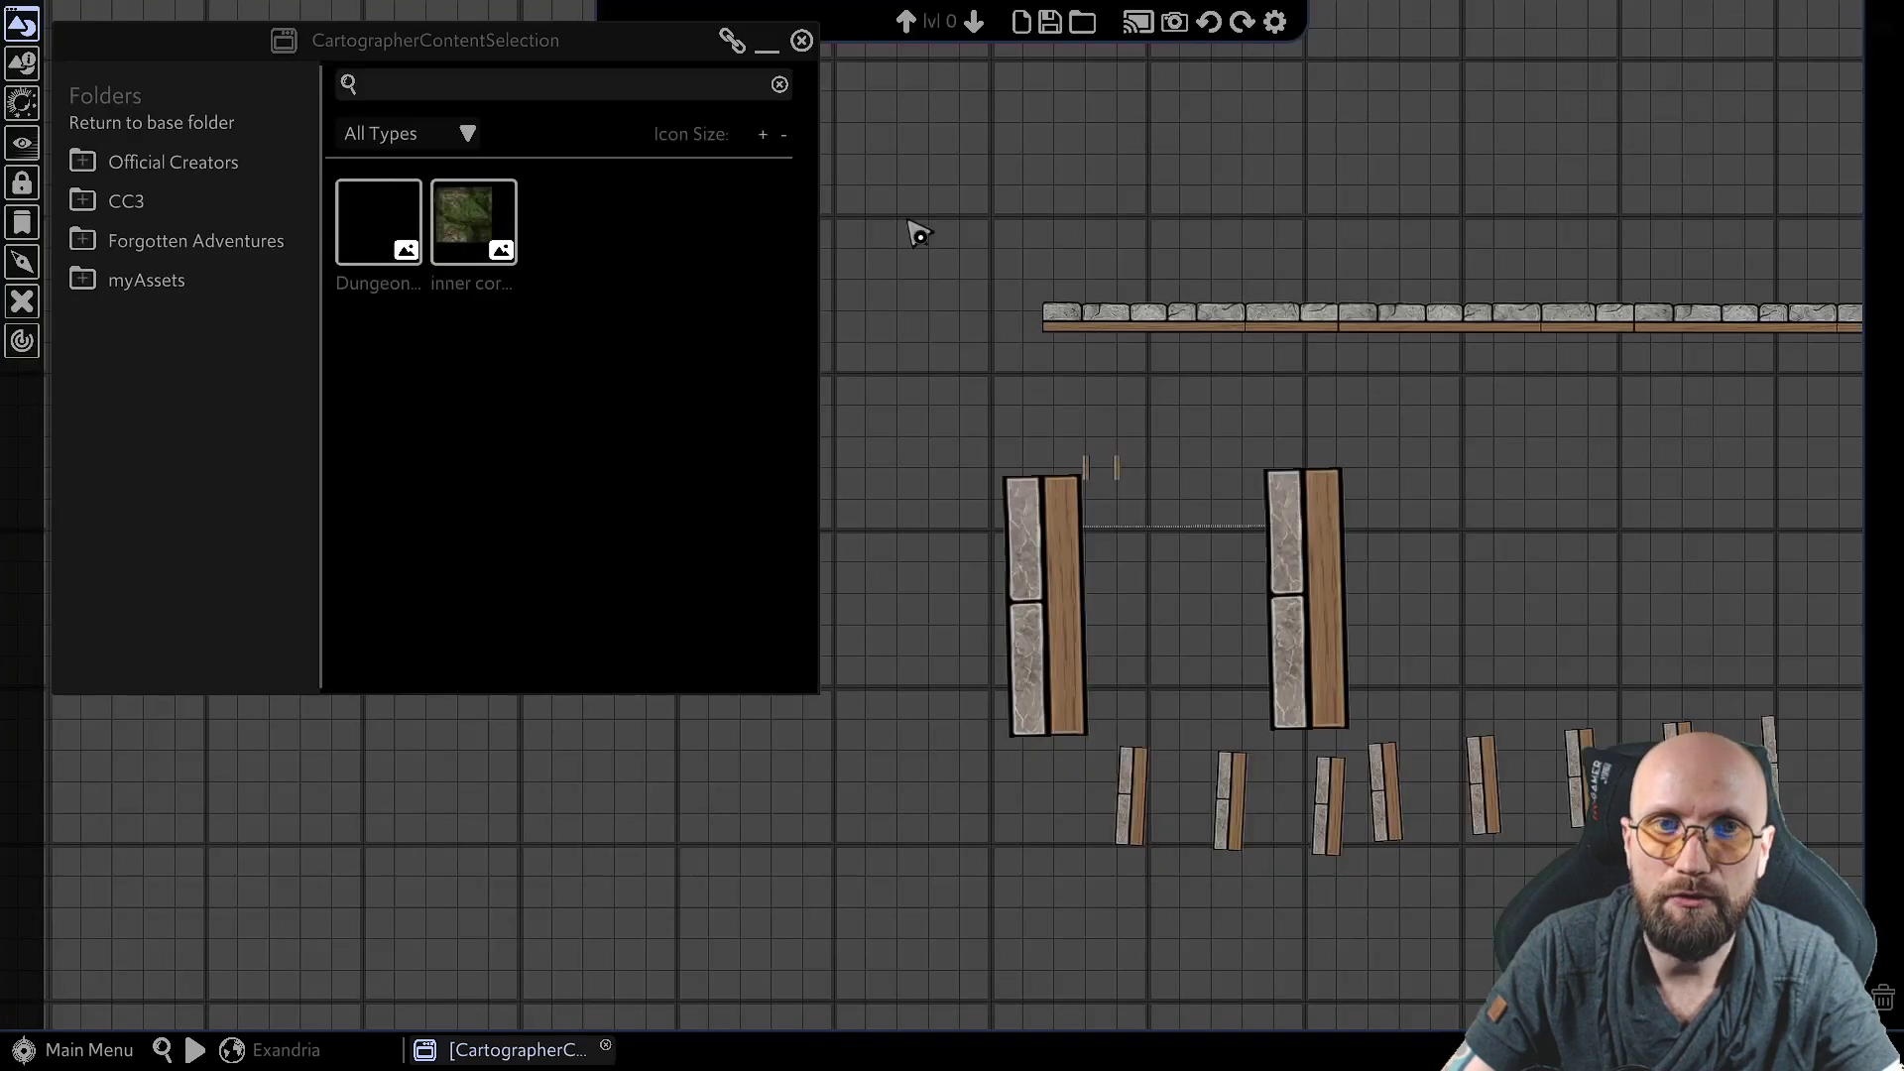
pyautogui.click(806, 39)
pyautogui.click(22, 23)
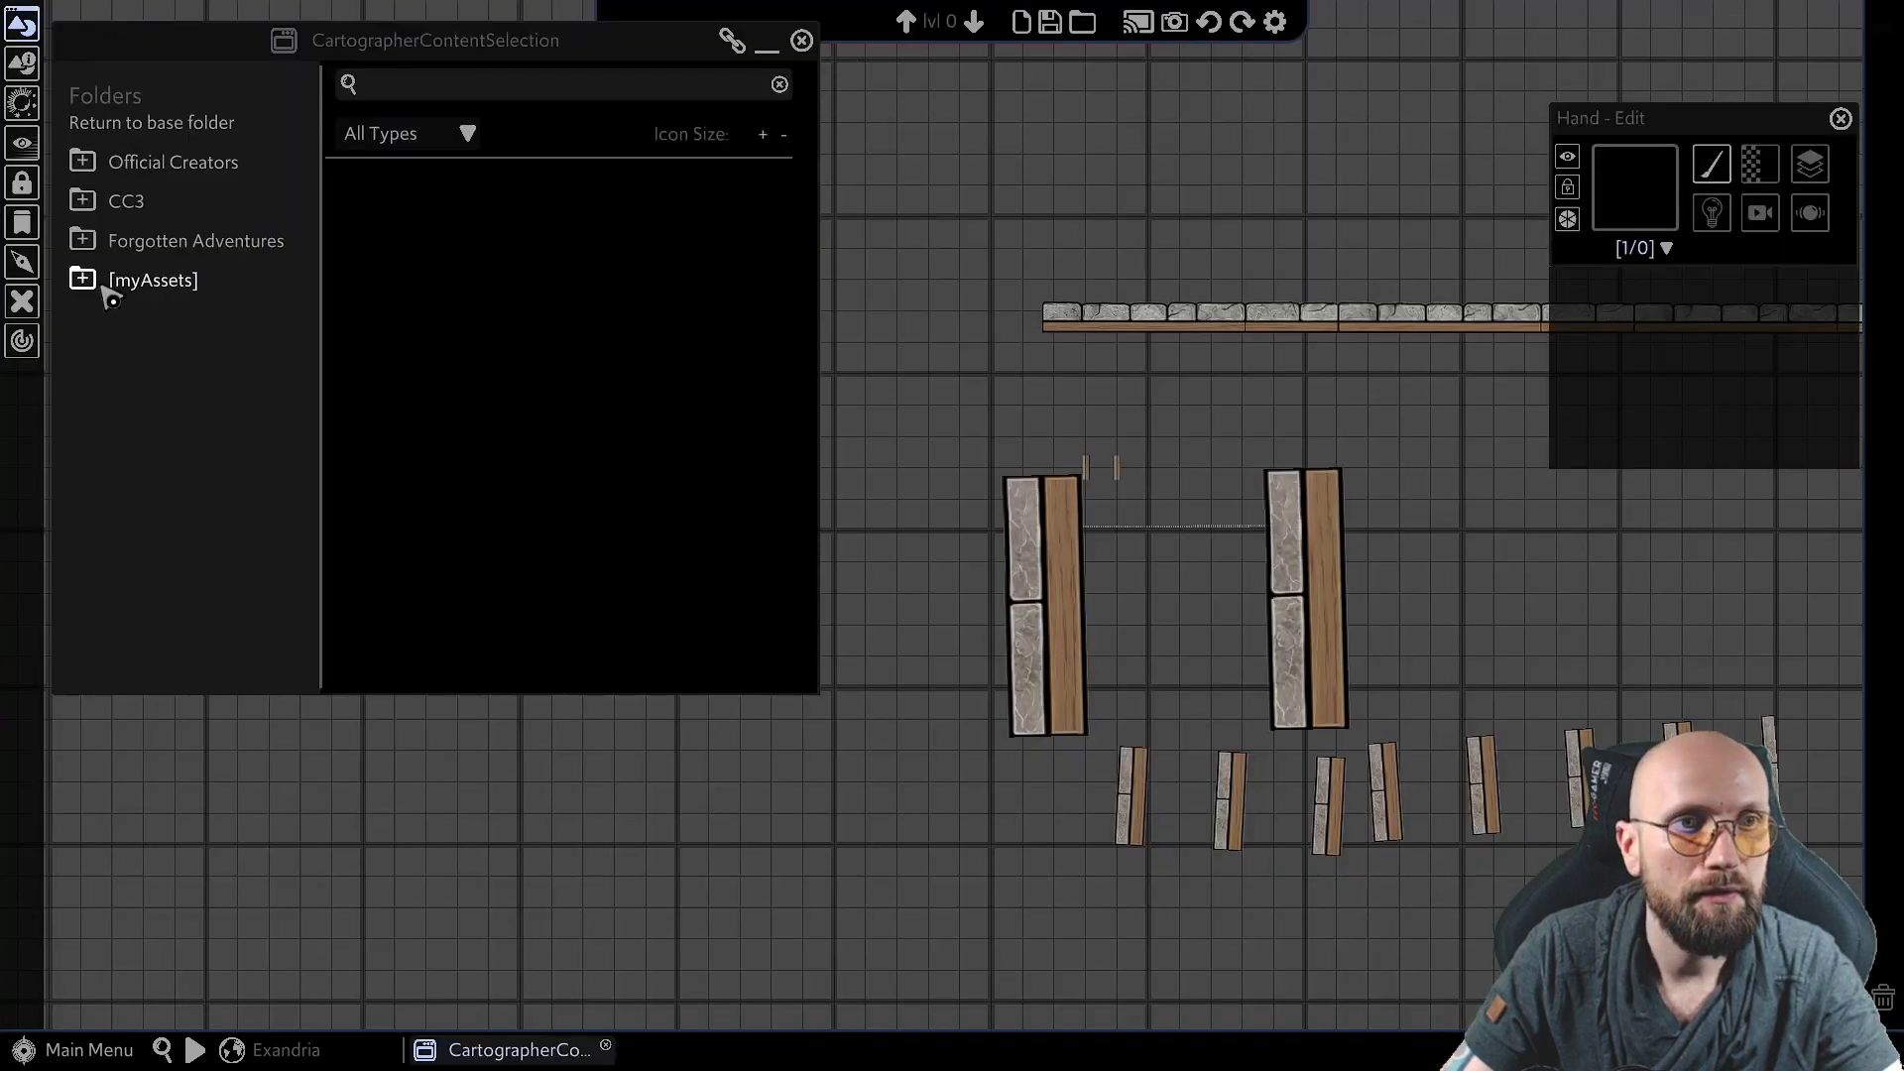
pyautogui.click(153, 280)
pyautogui.scroll(-2, 158, 286)
pyautogui.click(169, 367)
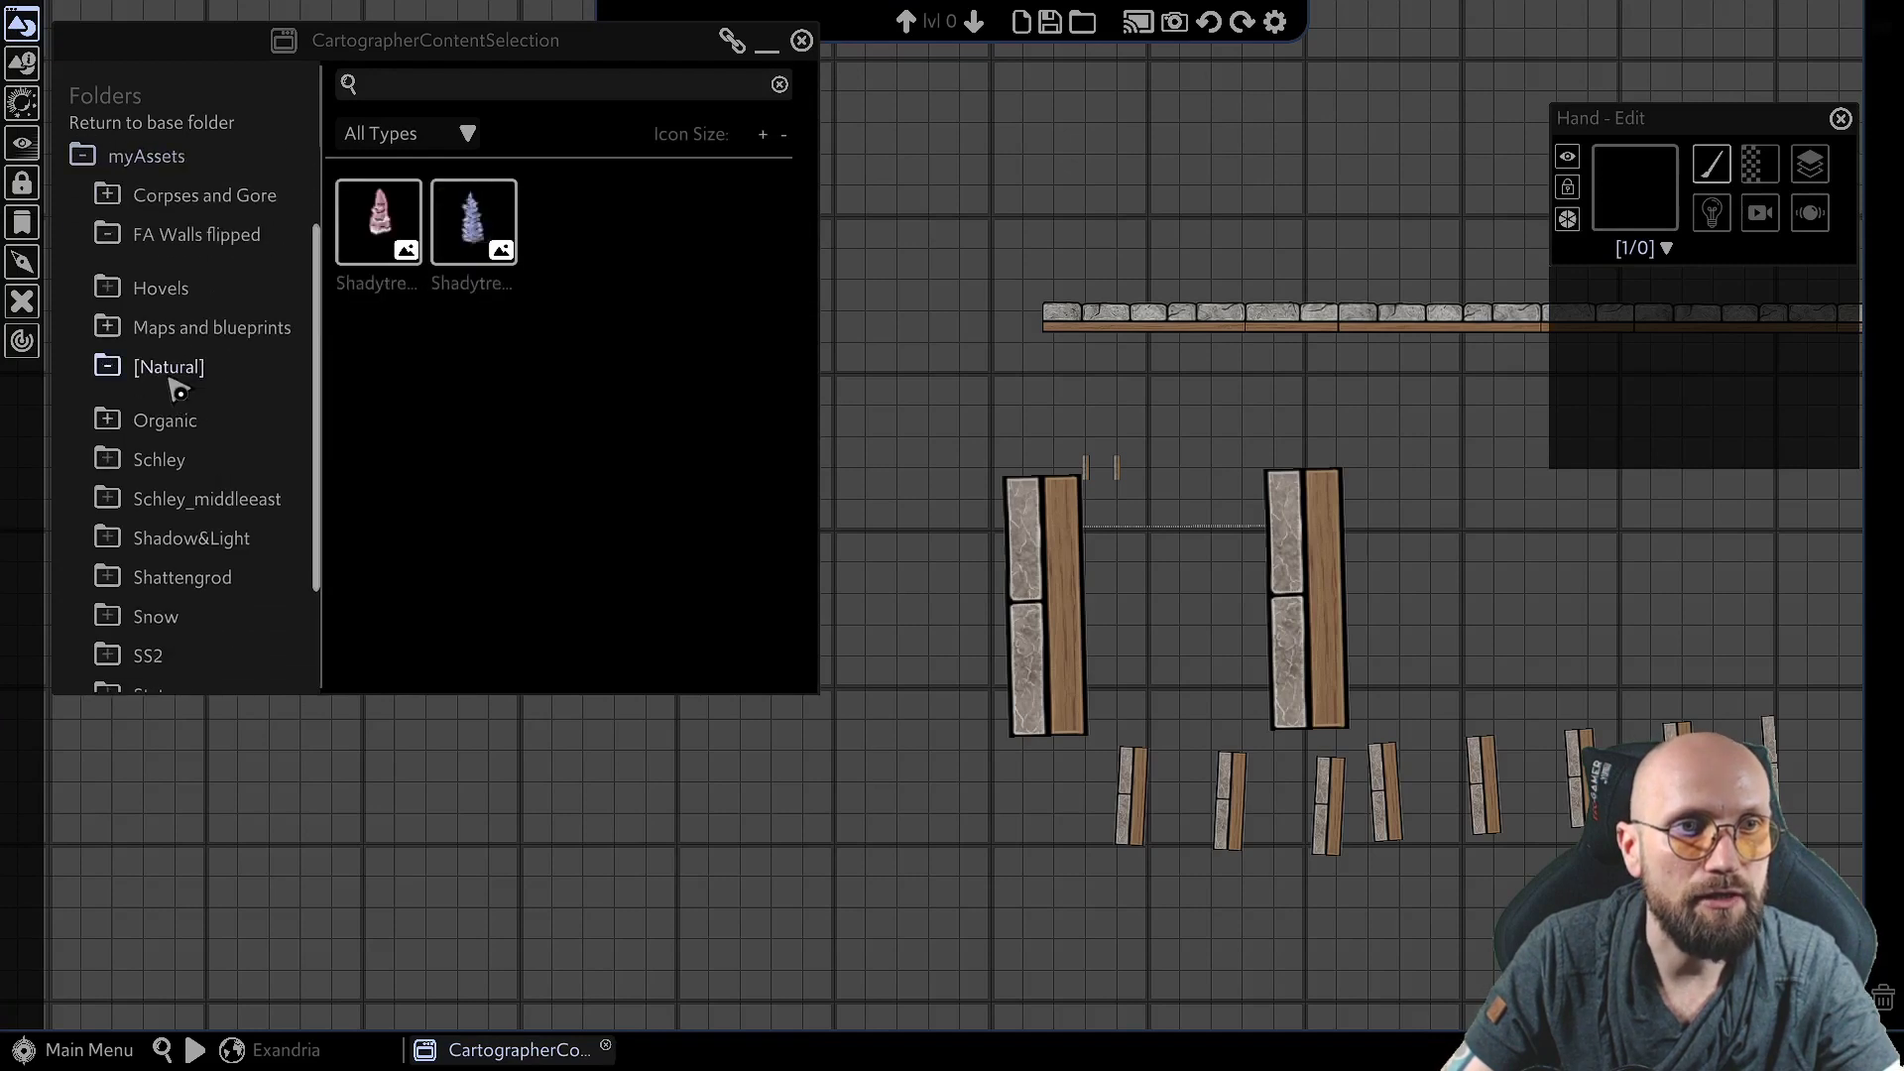
# Place a small Shadytree8 tree on the grid to the left of the stone-and-wood walls.
pyautogui.click(489, 286)
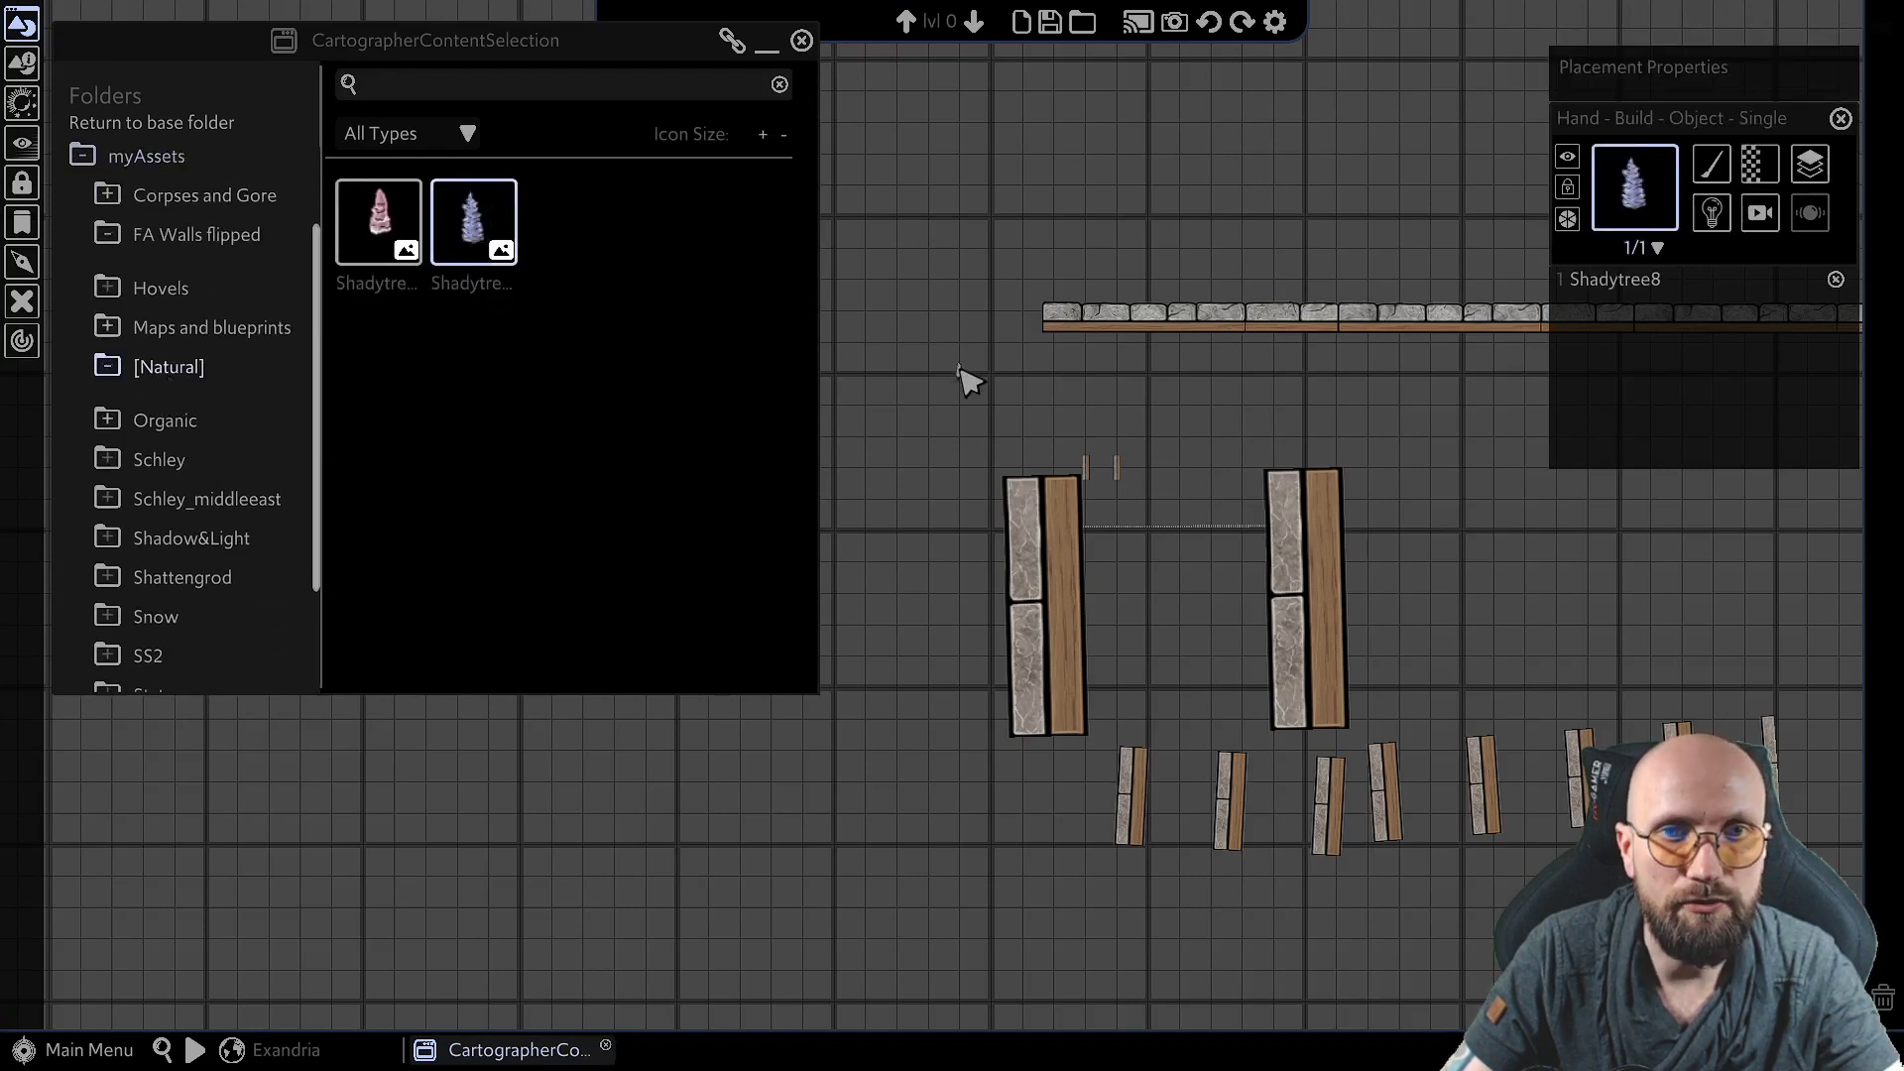
pyautogui.moveTo(961, 377); pyautogui.dragTo(1060, 449, button='middle')
pyautogui.scroll(2, 1061, 452)
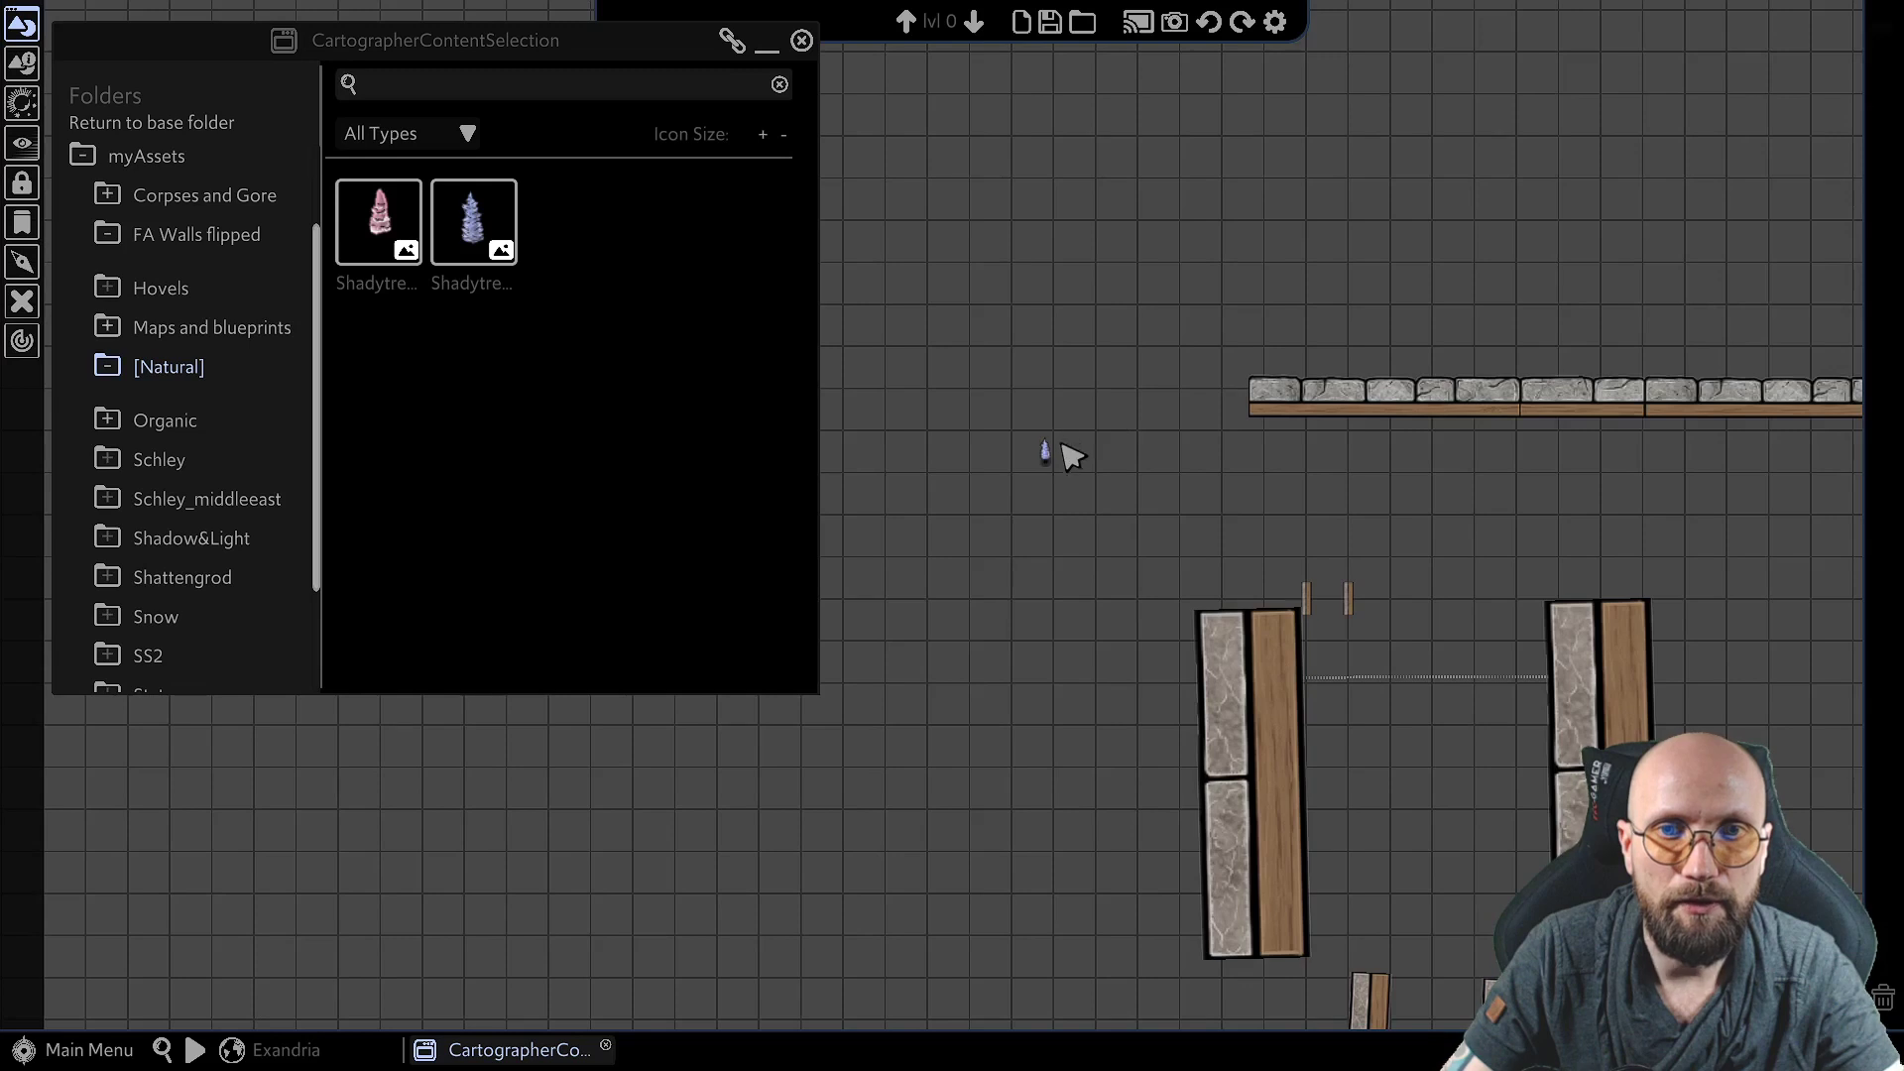